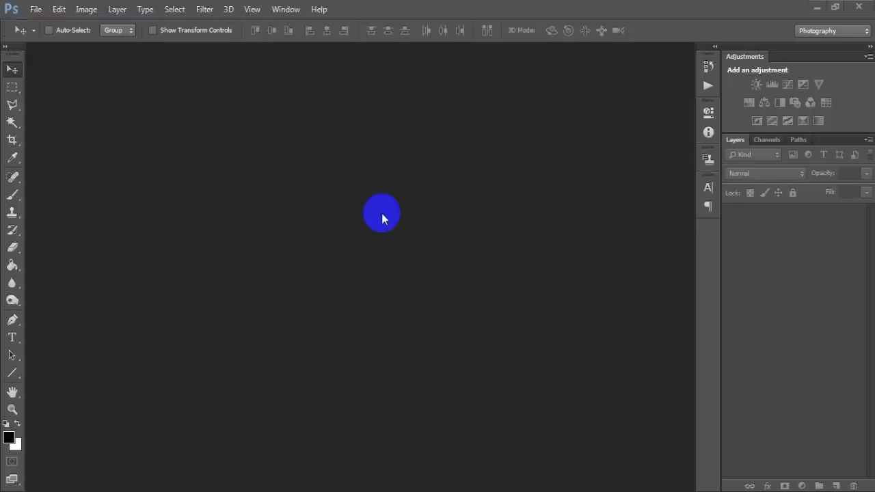
Create a new 2400 × 3300 px, 300 ppi document in CMYK Color mode
left_click(36, 9)
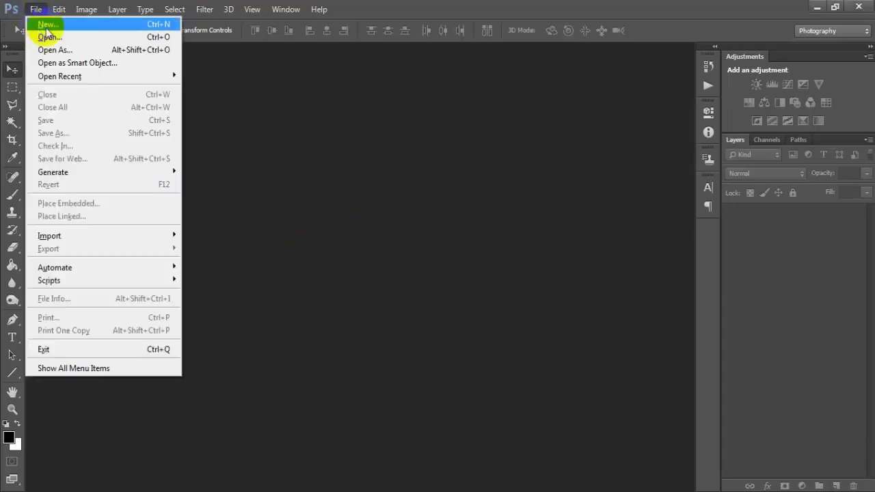
left_click(100, 28)
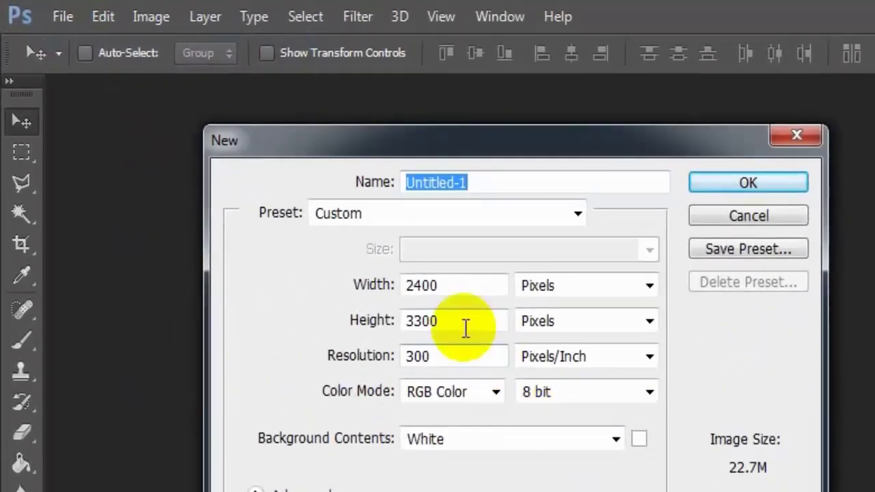
left_click(445, 289)
double_click(445, 289)
key("Tab")
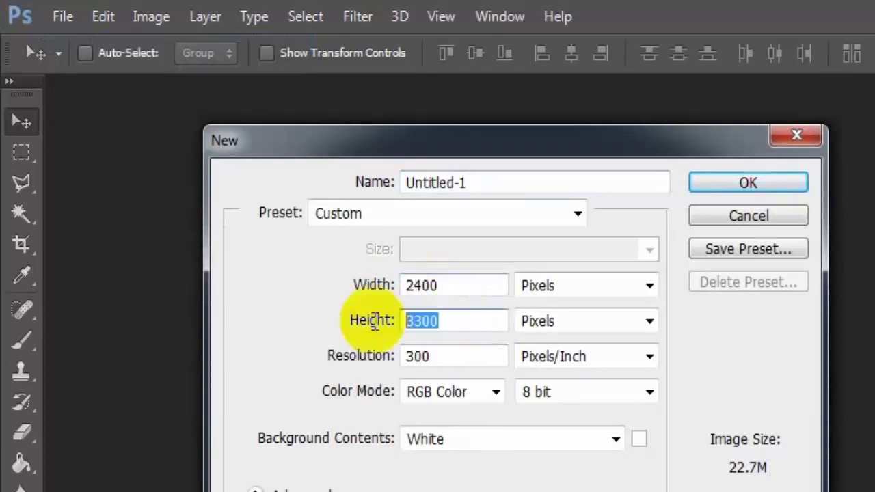
key("Tab")
left_click(496, 393)
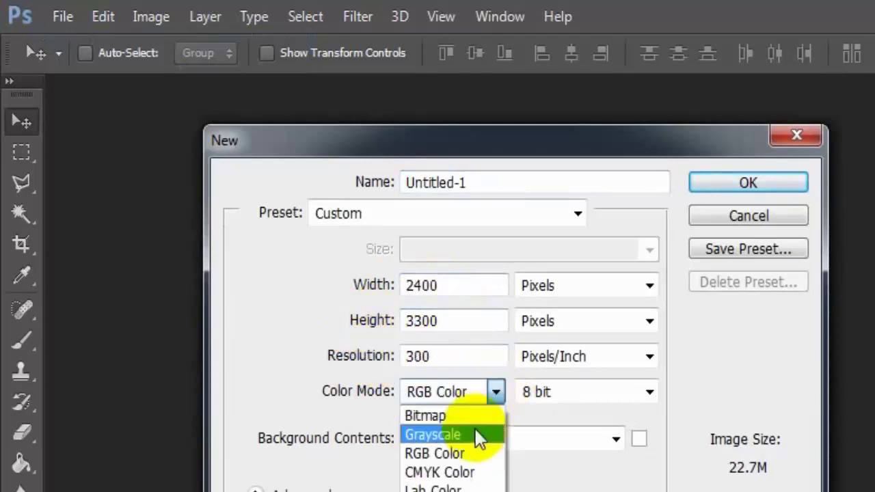
left_click(464, 473)
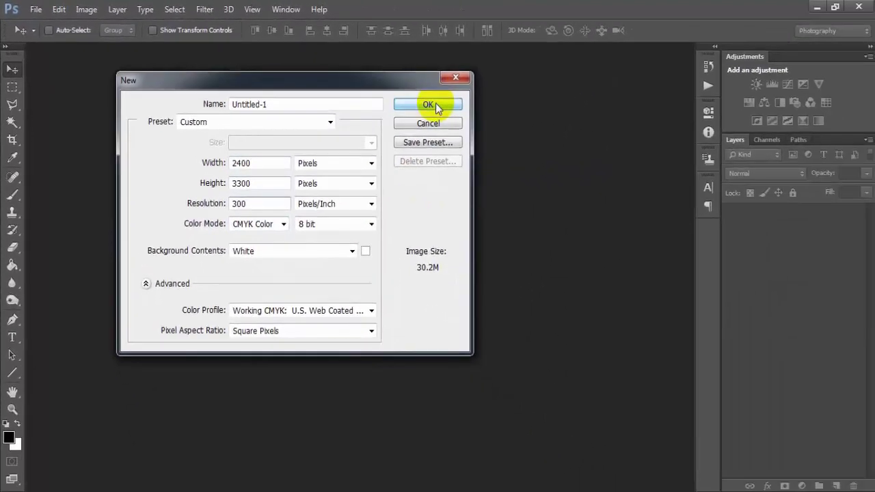
left_click(438, 106)
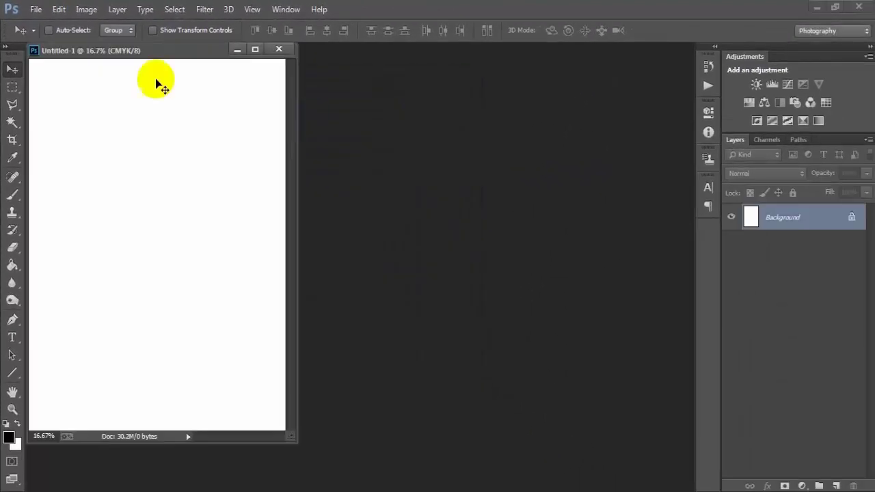
Dock the document as a tab, add a #494949 Solid Color fill layer and an empty layer
left_click_drag(206, 65, 319, 50)
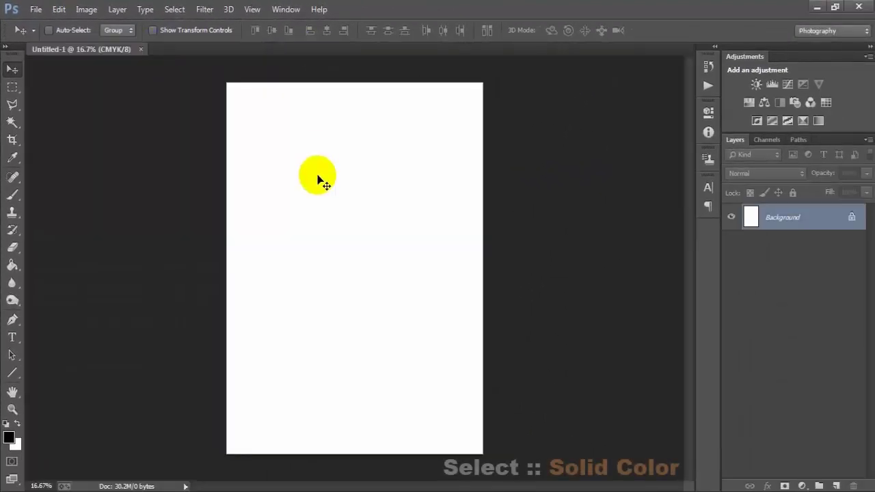
left_click(801, 486)
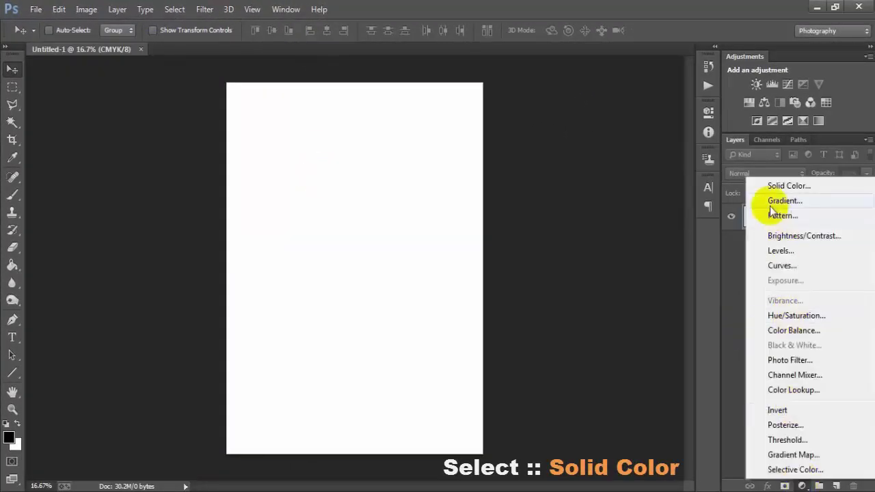
left_click(789, 186)
left_click_drag(400, 234, 386, 222)
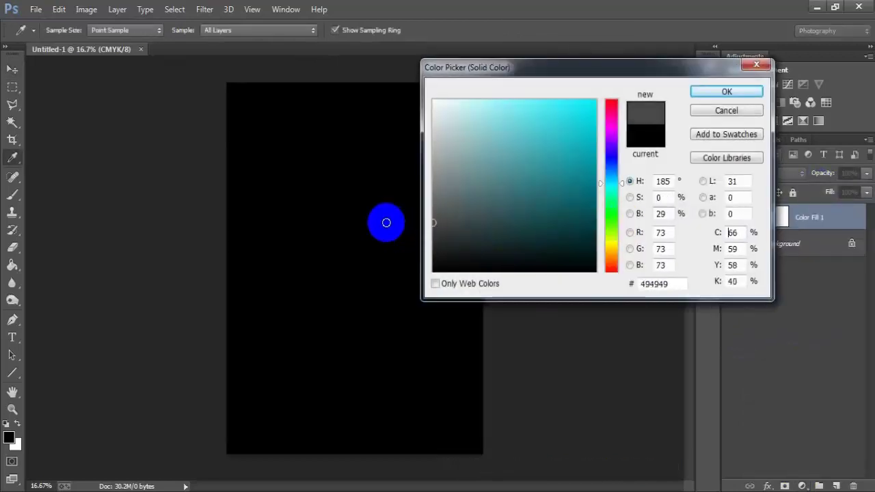
left_click(725, 92)
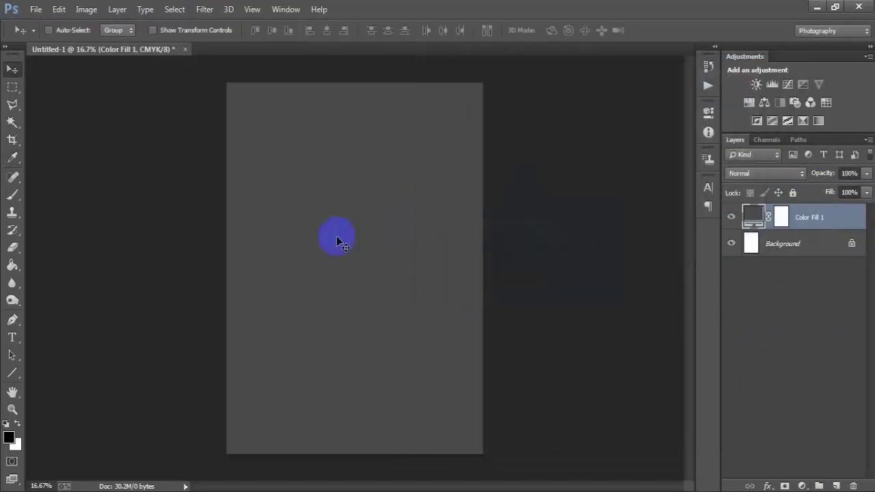
left_click(831, 485)
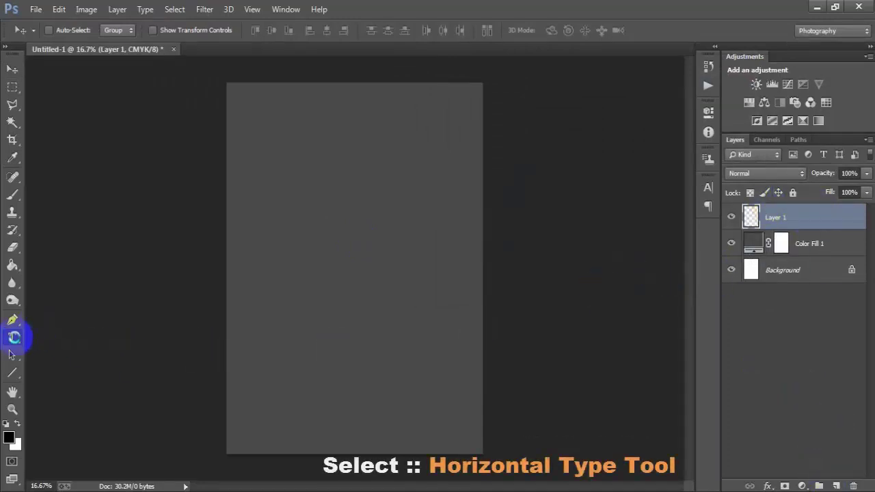
Type PEOPLE in white near the top of the page
left_click_drag(14, 337, 69, 333)
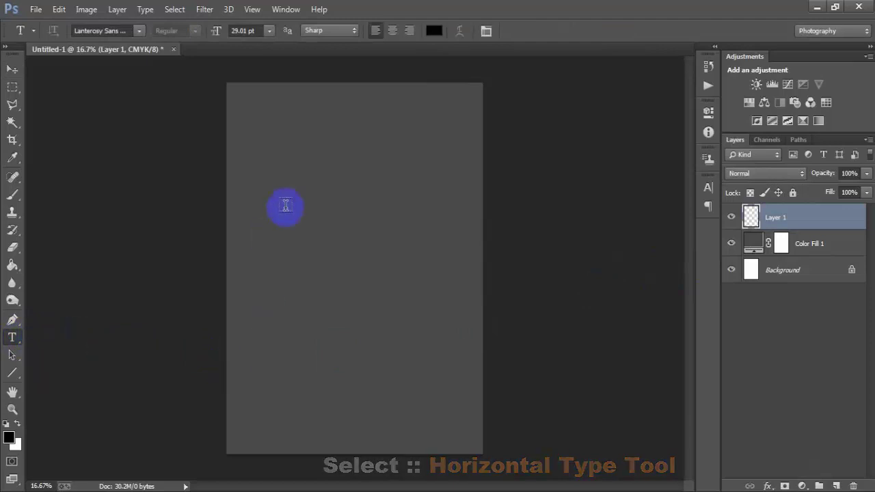
left_click(285, 198)
left_click(433, 30)
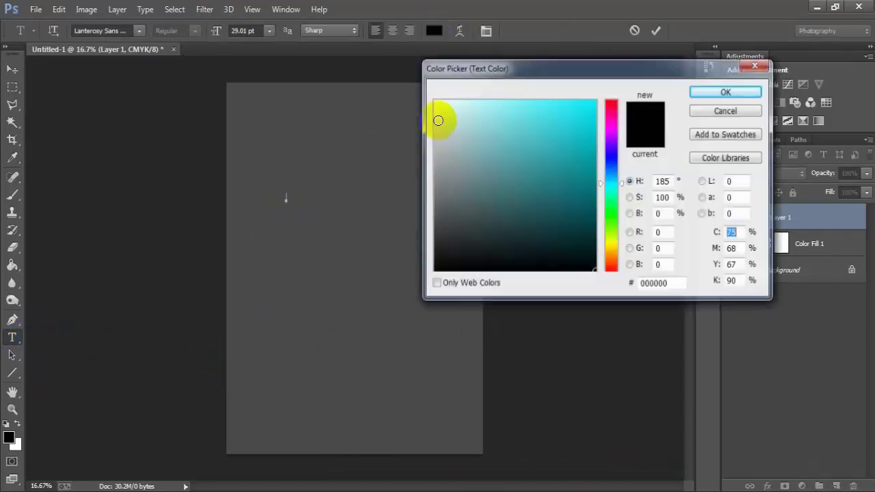
left_click_drag(451, 132, 401, 75)
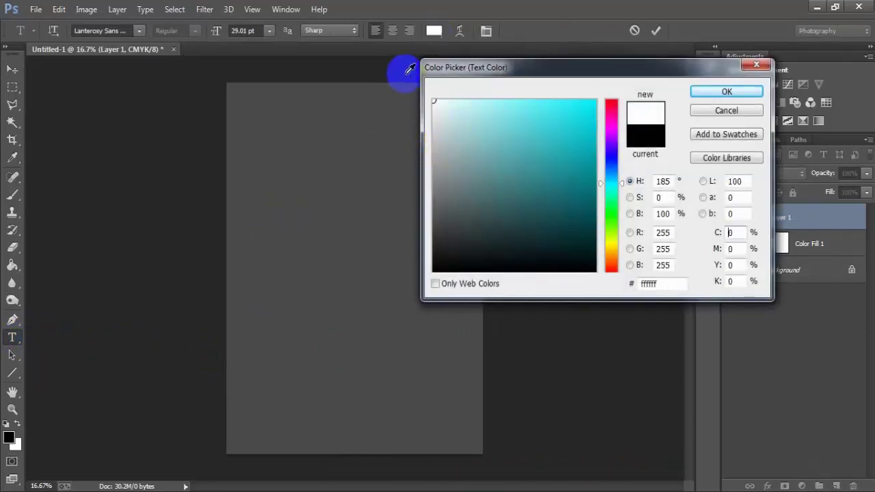
left_click(697, 92)
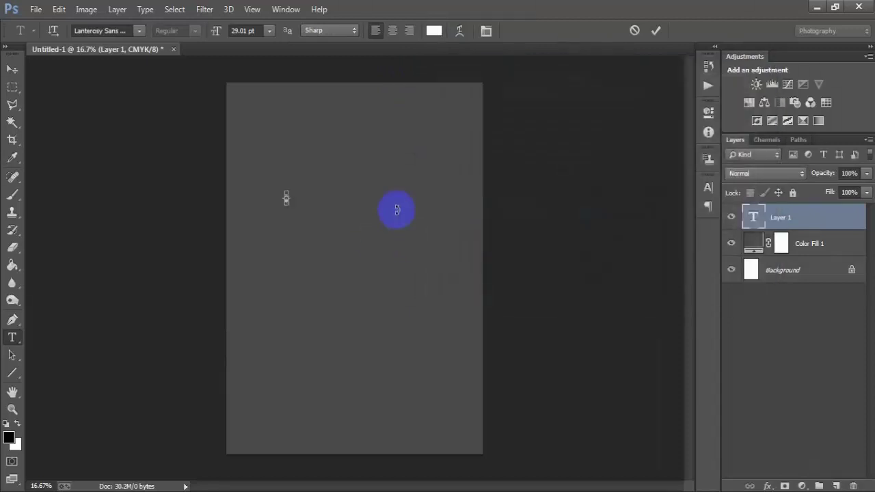
left_click(11, 69)
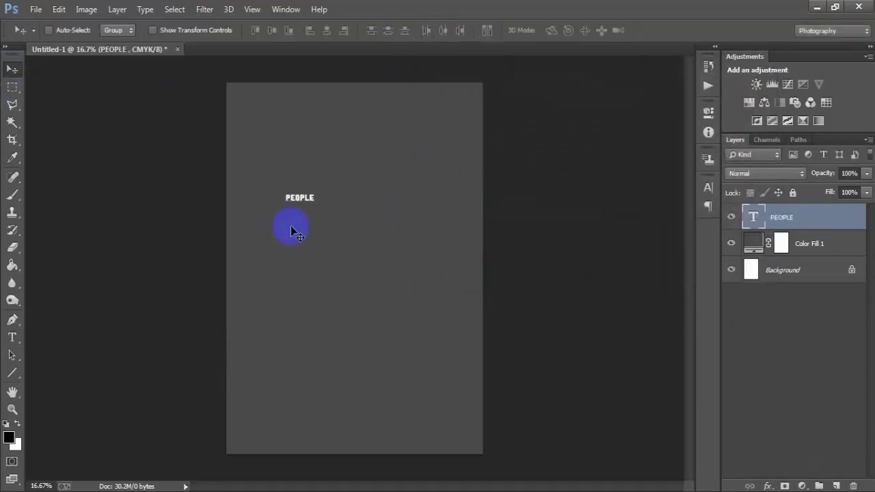
left_click_drag(304, 201, 351, 172)
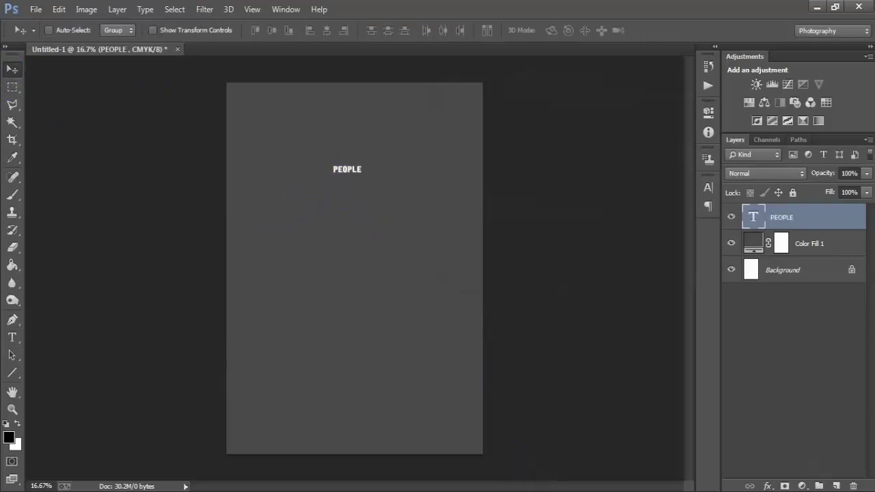
Enlarge PEOPLE to about 588% and centre it horizontally against the Background
key("ctrl+t")
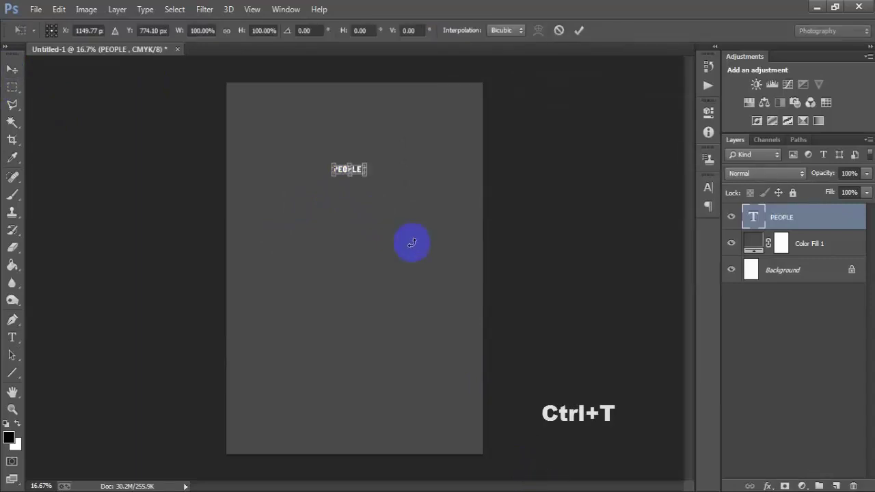
left_click_drag(369, 177, 435, 227)
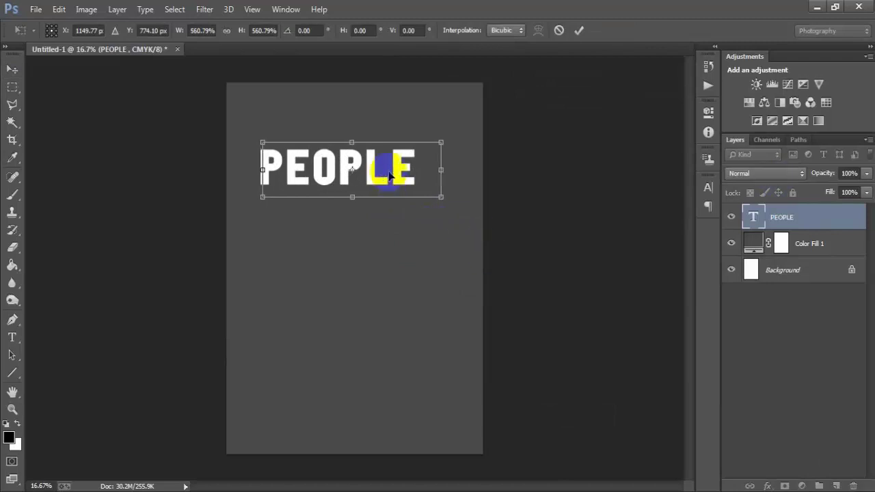
left_click_drag(393, 181, 407, 174)
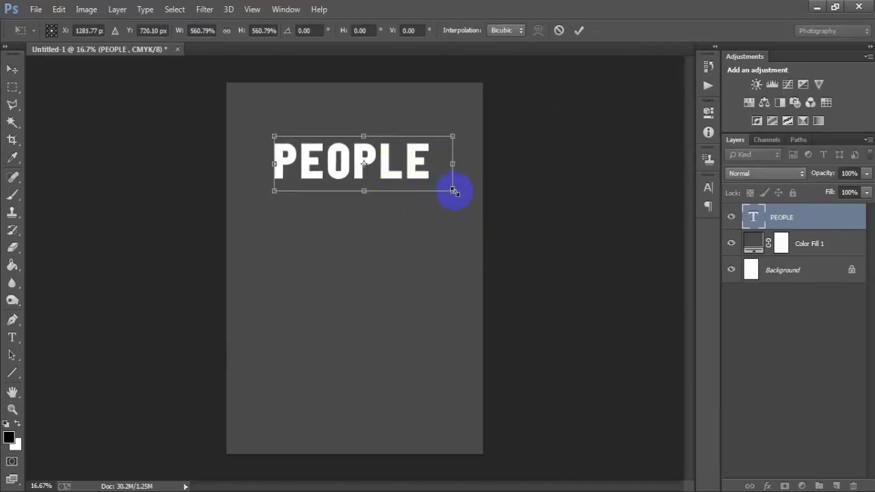
left_click_drag(455, 192, 457, 193)
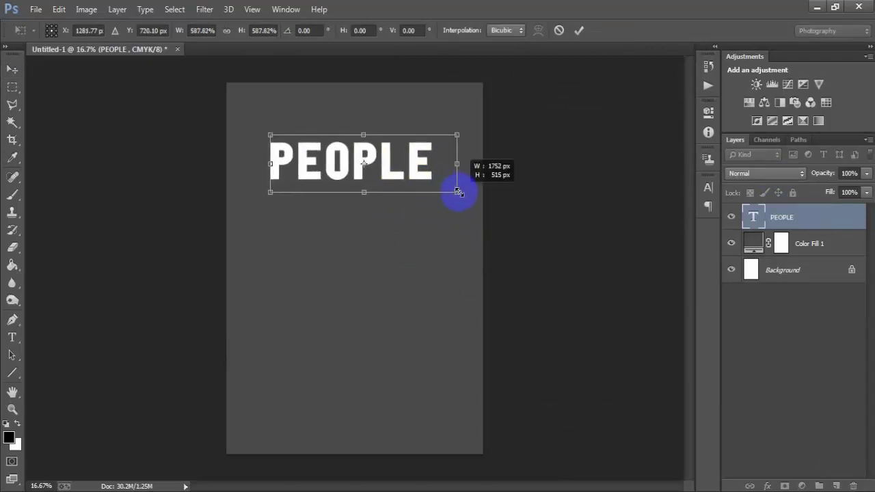
left_click(581, 30)
left_click(775, 272, "ctrl")
left_click(327, 30)
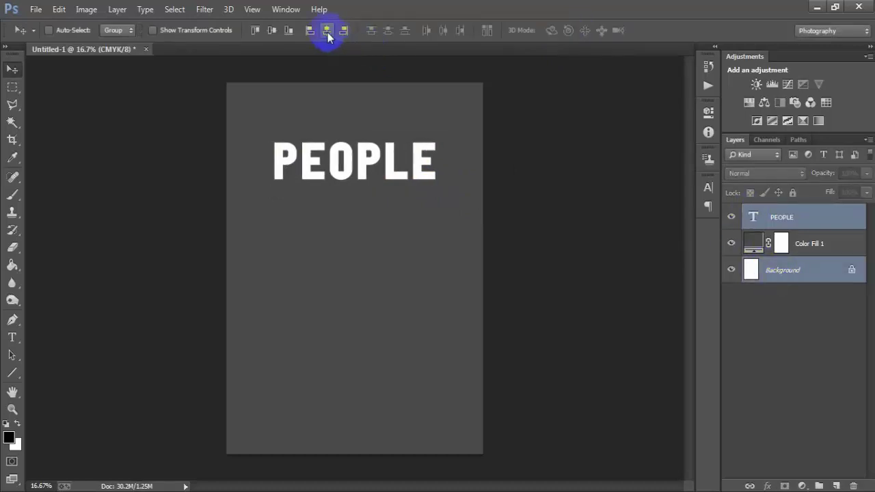
left_click(801, 217)
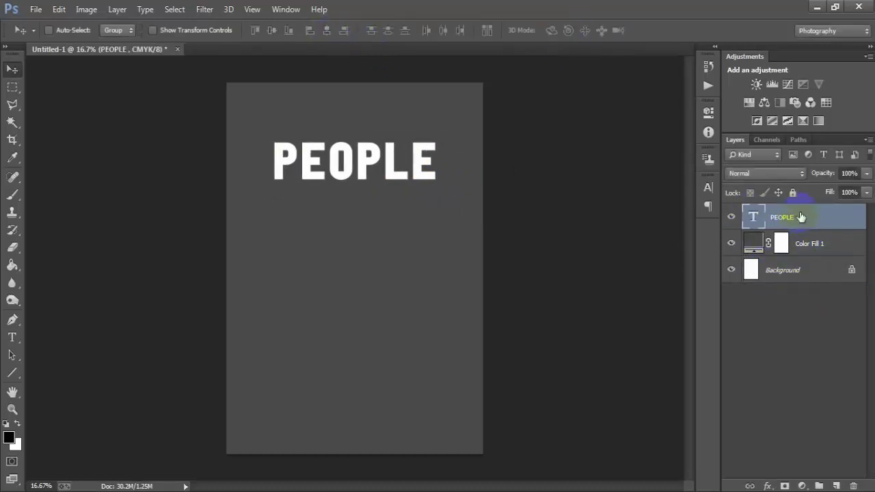
Duplicate PEOPLE, nudge the copy down and retype it as SAY NOTHING
left_click(732, 217)
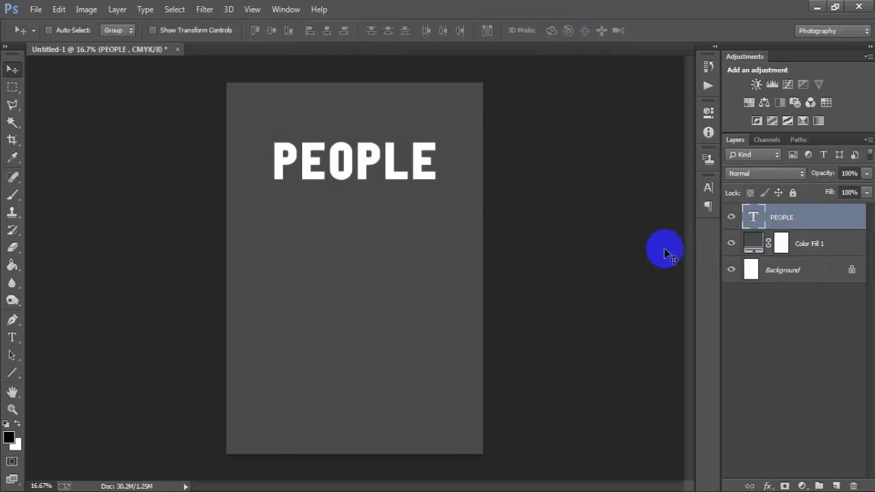
key("ctrl+j")
key("shift+Down")
key("shift+Down")
key("shift+Down")
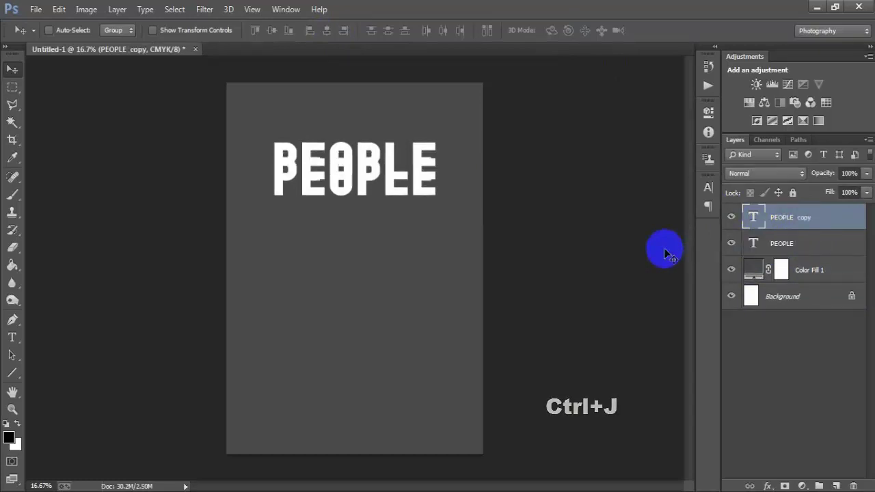
key("shift+Down")
key("shift+Down")
key("shift+Down")
key("shift+Down")
key("shift+Down")
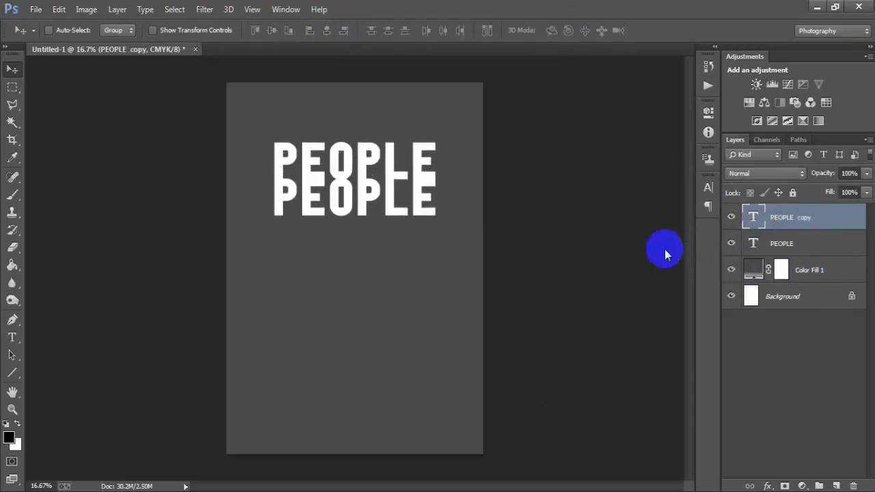
key("shift+Down")
key("shift+Down")
key("shift+Down")
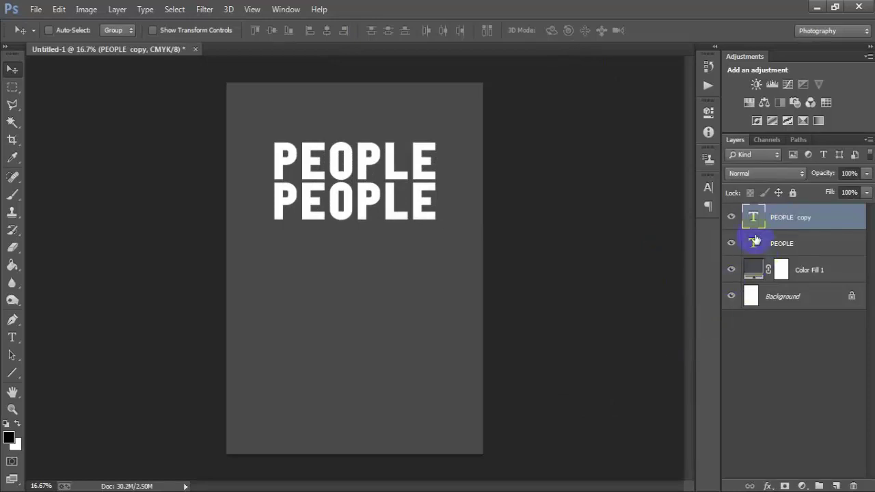
double_click(754, 219)
type("SAY NOTHING")
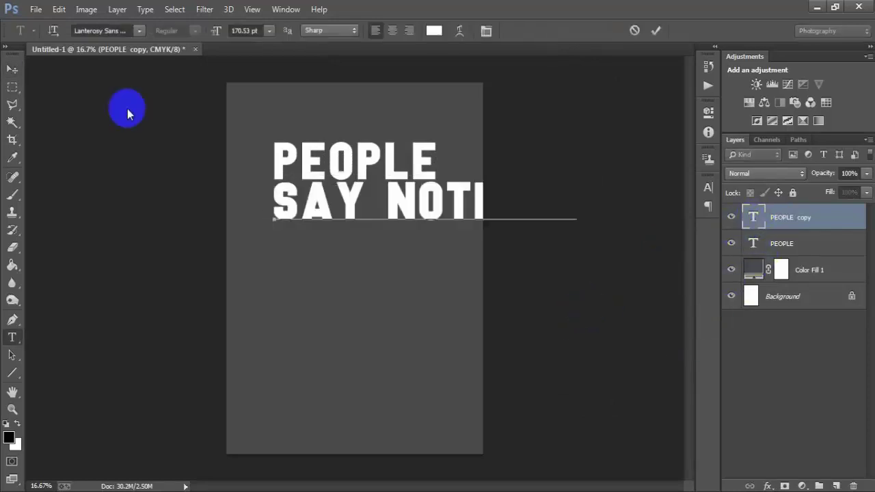
left_click(11, 70)
left_click(198, 241)
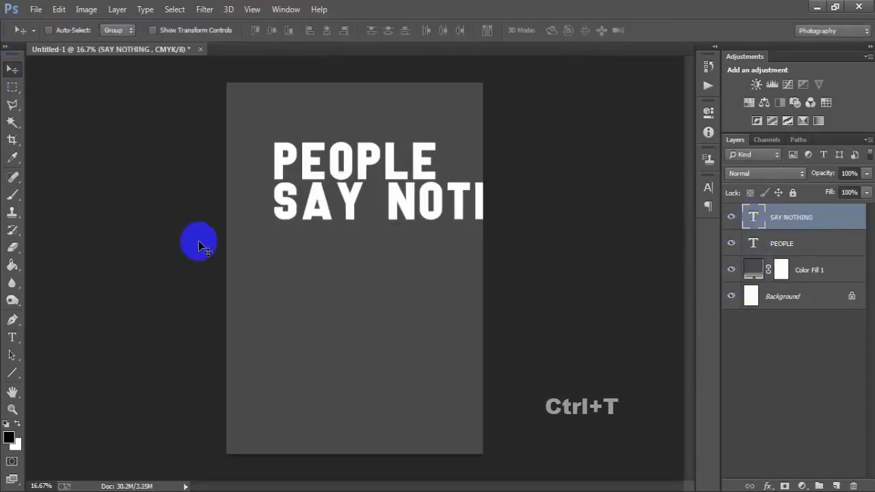
Shrink SAY NOTHING to within PEOPLE's width and centre it directly beneath
key("ctrl+t")
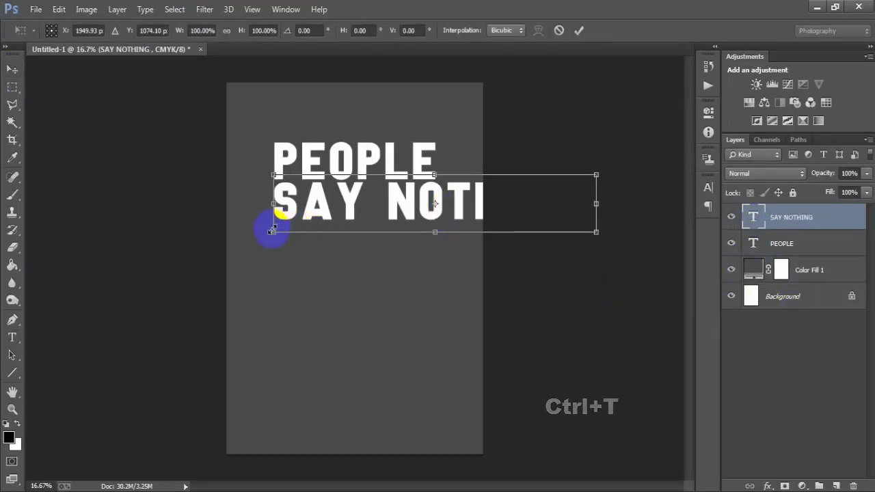
left_click_drag(272, 231, 333, 220)
left_click_drag(401, 196, 327, 202)
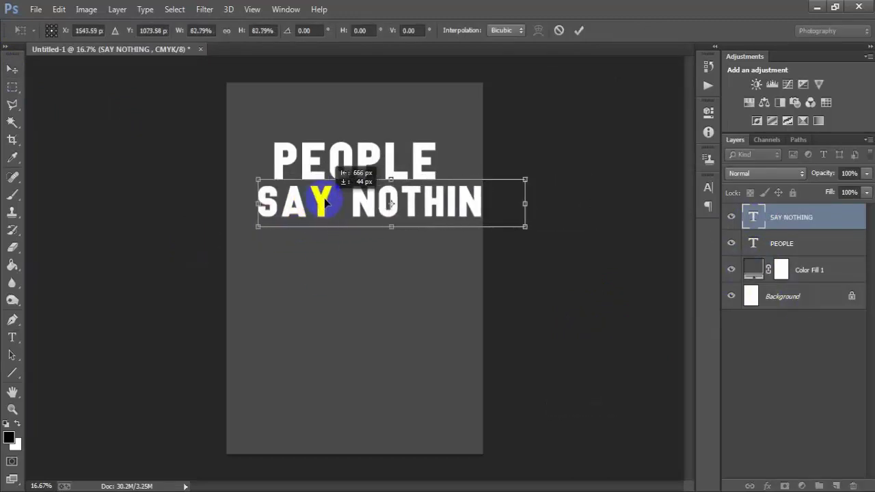
left_click_drag(525, 226, 488, 216)
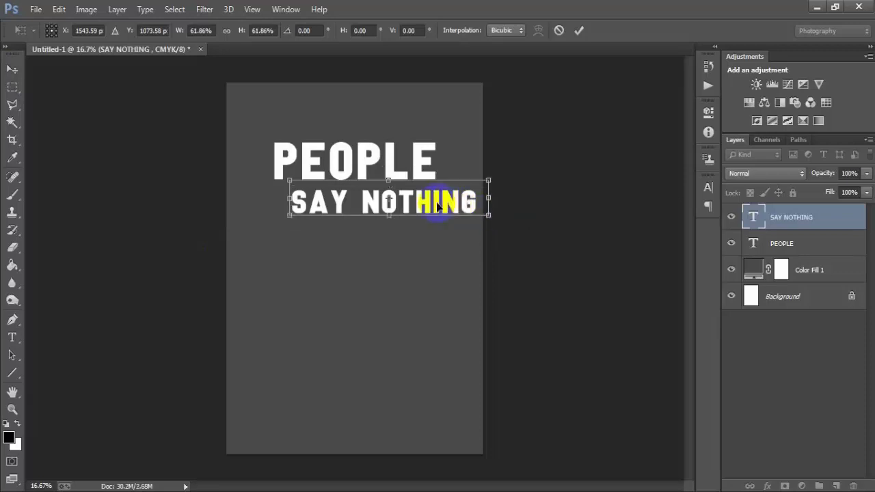
left_click_drag(437, 205, 414, 211)
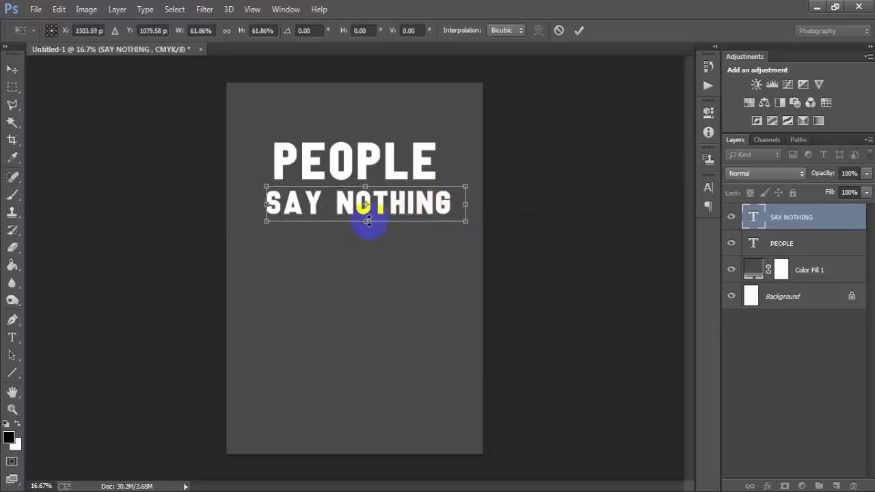
left_click_drag(465, 221, 422, 209)
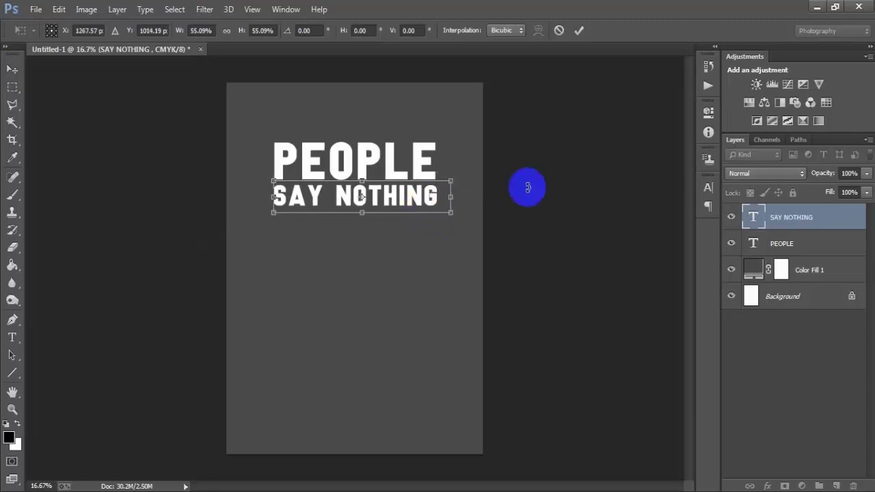
key("Return")
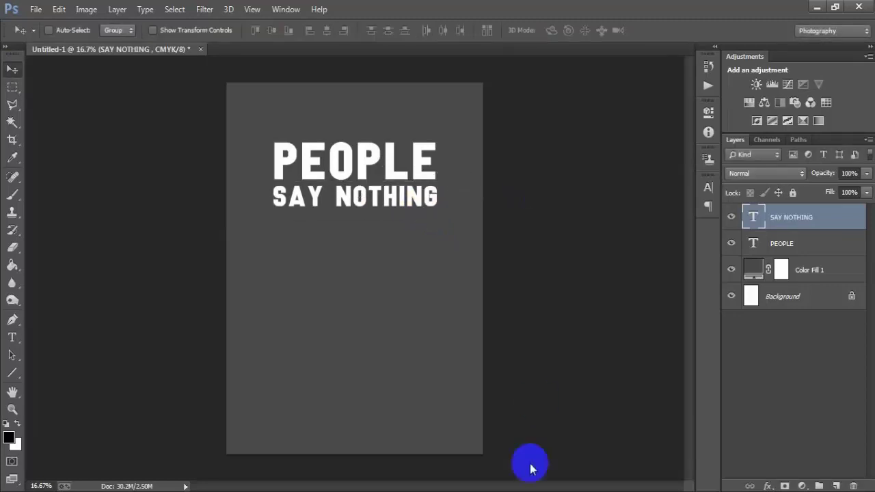
key("ctrl+t")
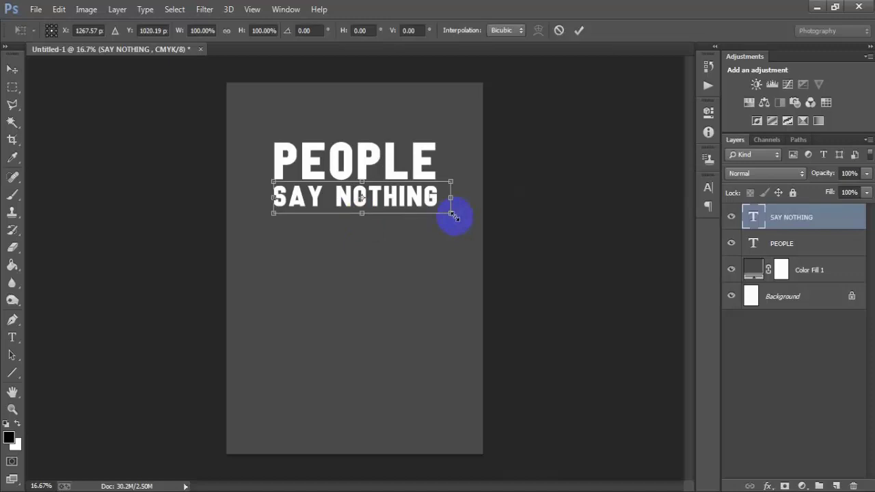
left_click_drag(452, 214, 454, 216)
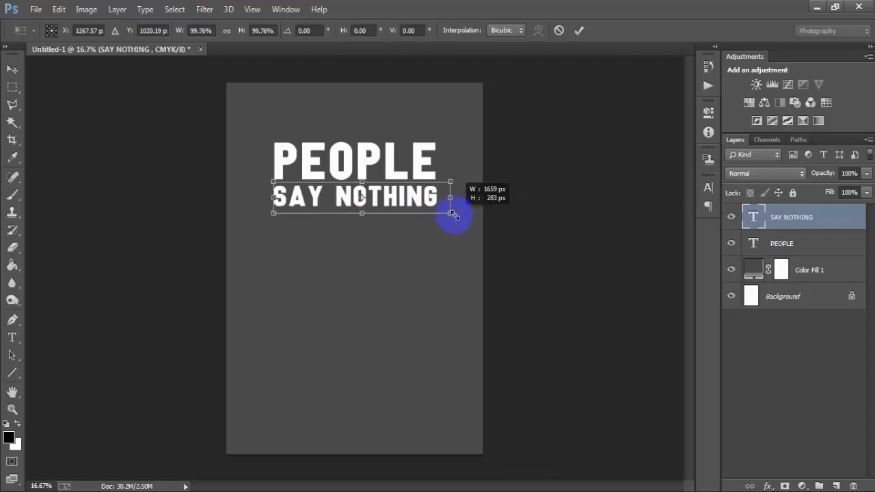
left_click(579, 30)
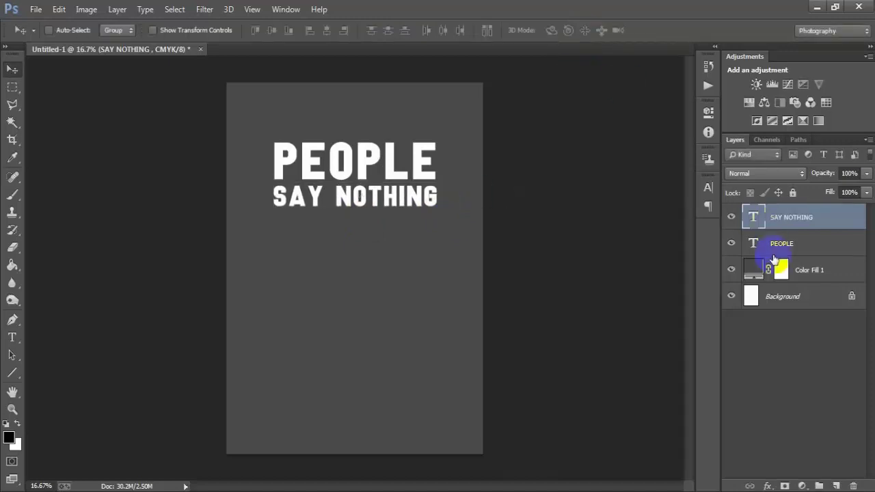
Duplicate SAY NOTHING and nudge the copy below the original line
left_click(752, 249, "ctrl")
left_click(781, 301, "ctrl")
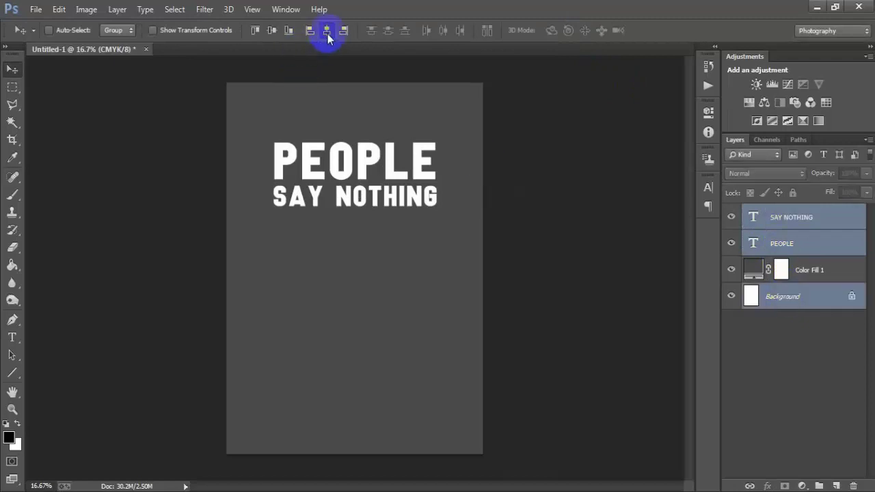
left_click(773, 220)
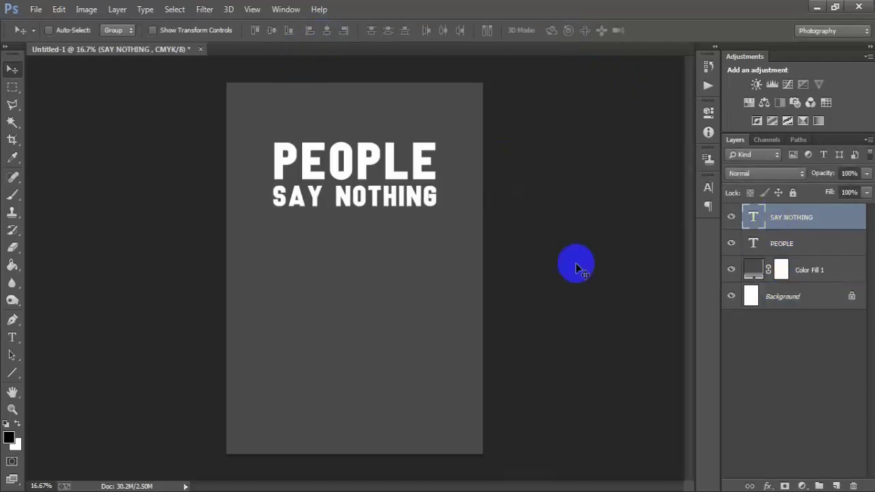
key("ctrl+j")
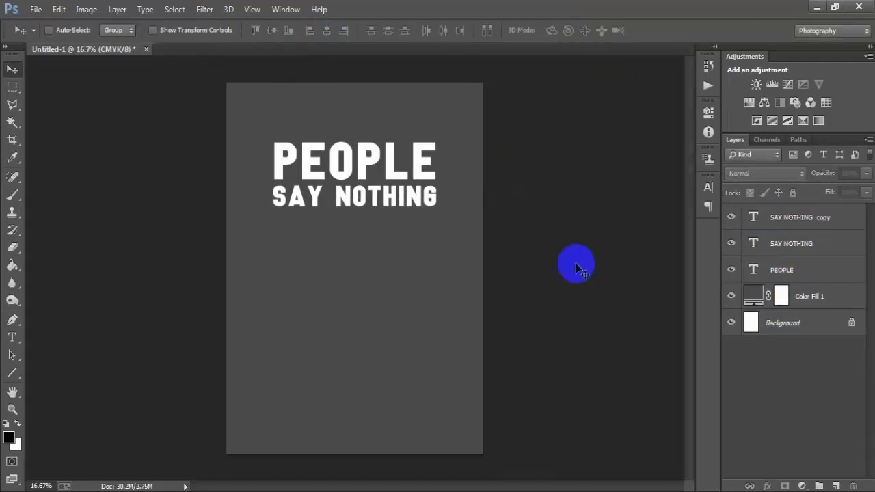
left_click(372, 199)
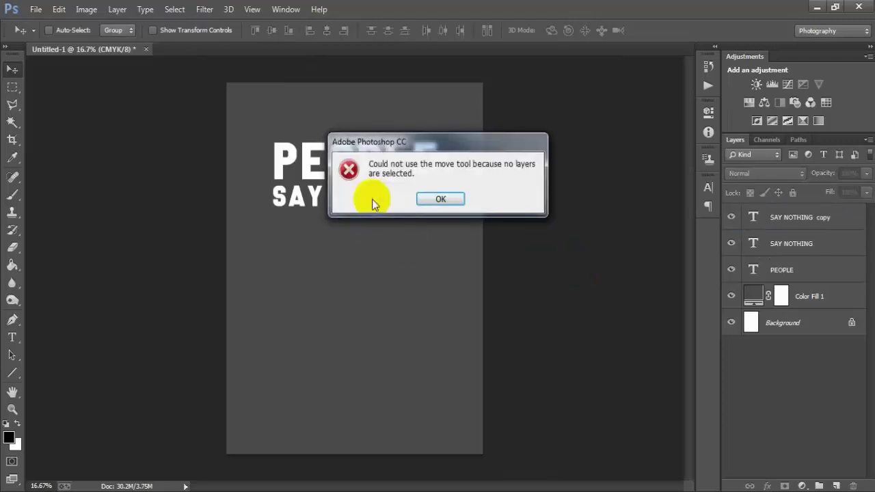
left_click(430, 201)
left_click(790, 221)
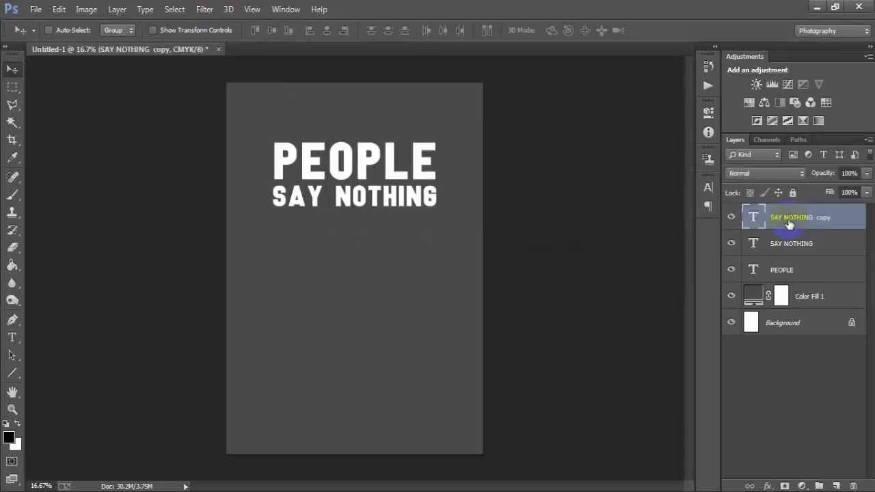
key("shift+Down")
key("shift+Down")
key("shift+Down")
key("shift+Down")
key("shift+Down")
key("shift+Down")
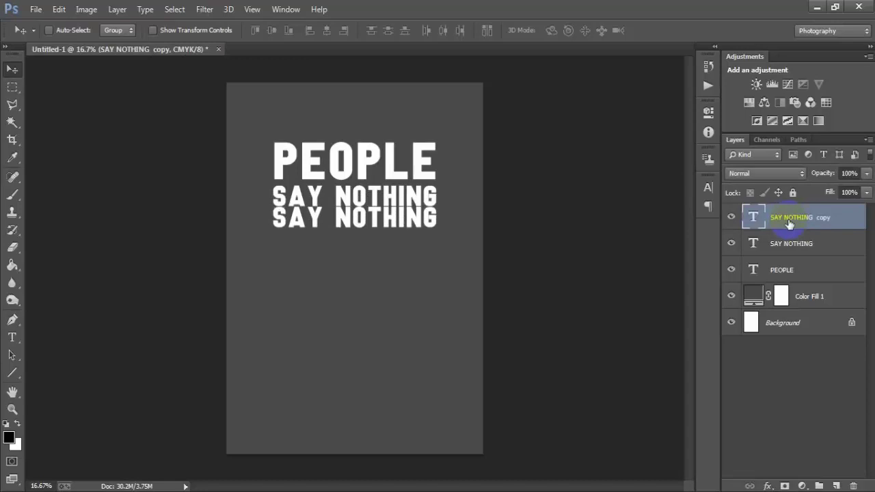
key("shift+Down")
key("shift+Down")
key("shift+Down")
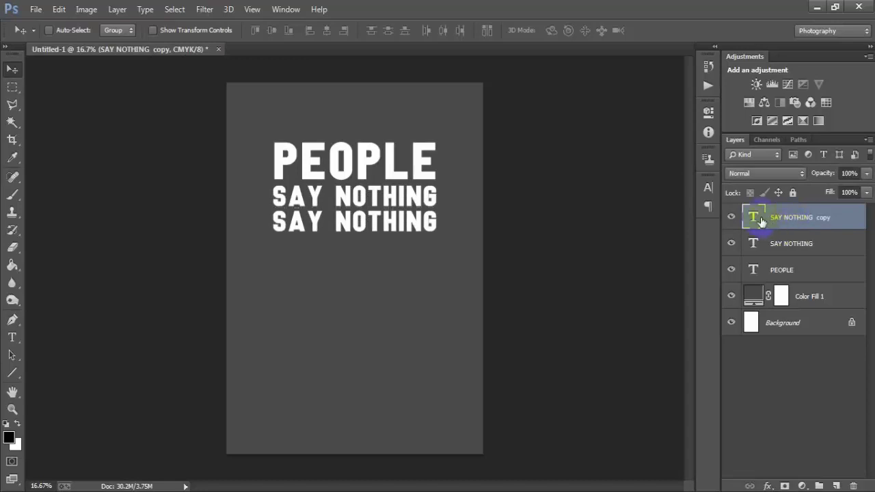
Retype the copy as IS IMPOSSIBLE and scale it to match SAY NOTHING's width
double_click(753, 217)
type("IS IMPOSSIBLE")
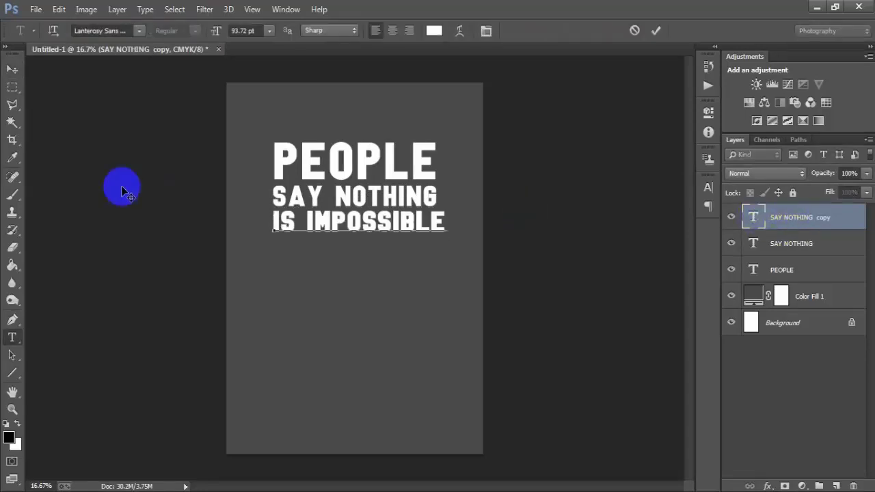
left_click(13, 69)
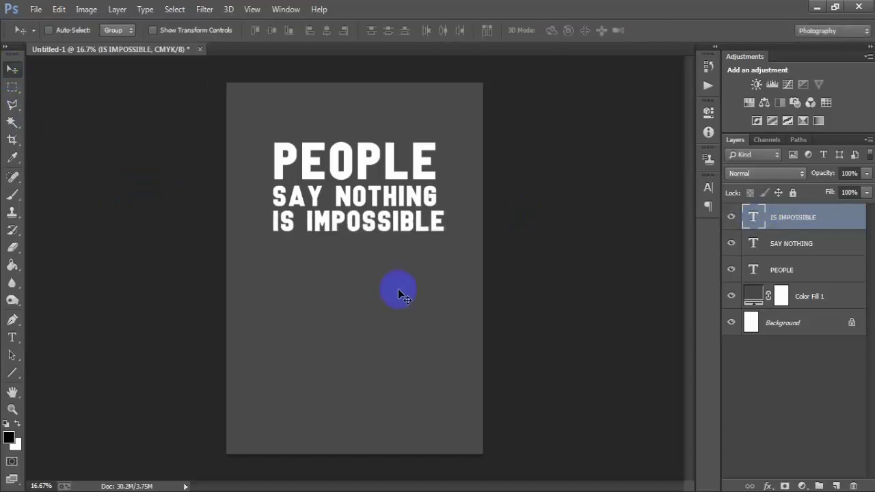
key("ctrl+t")
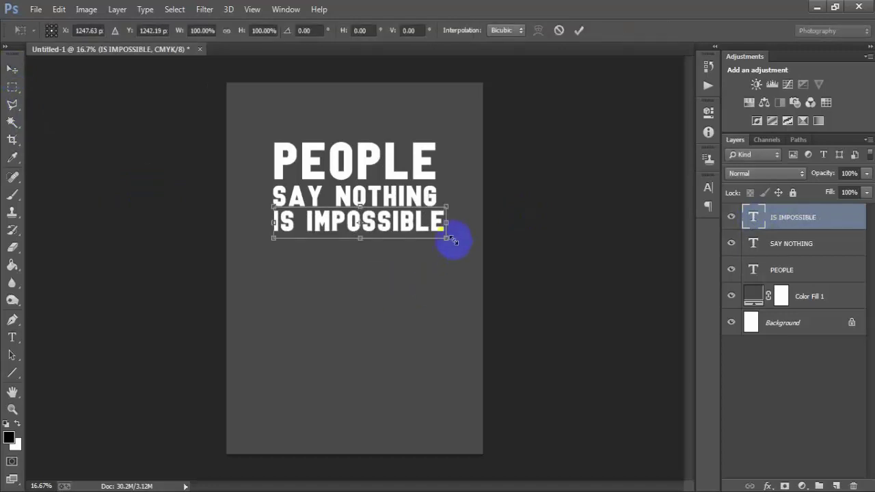
left_click_drag(446, 237, 424, 236)
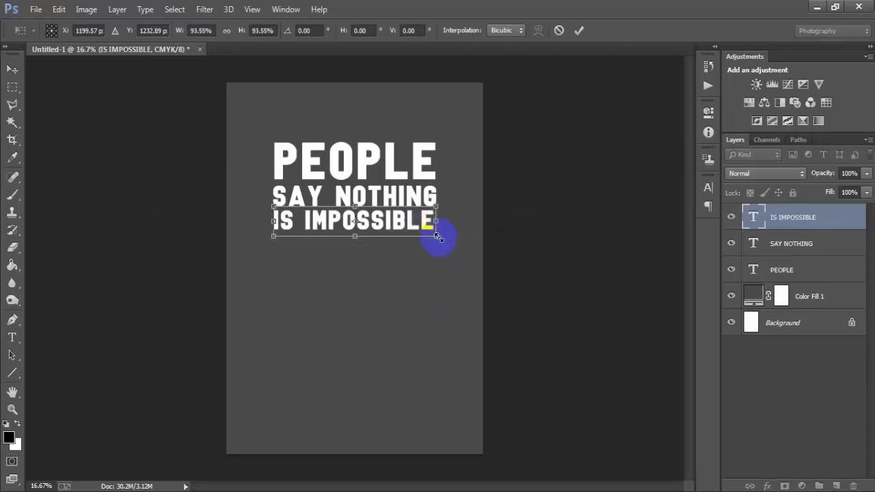
left_click_drag(440, 238, 437, 236)
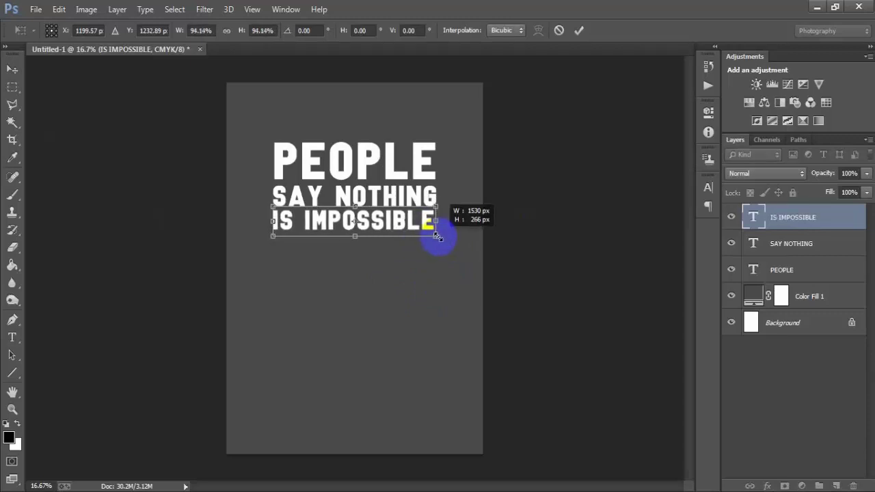
left_click(579, 31)
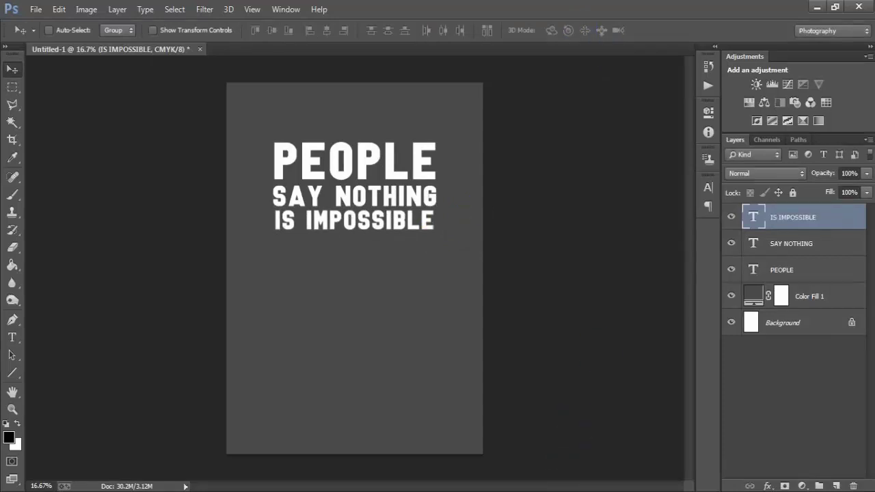
left_click(783, 270)
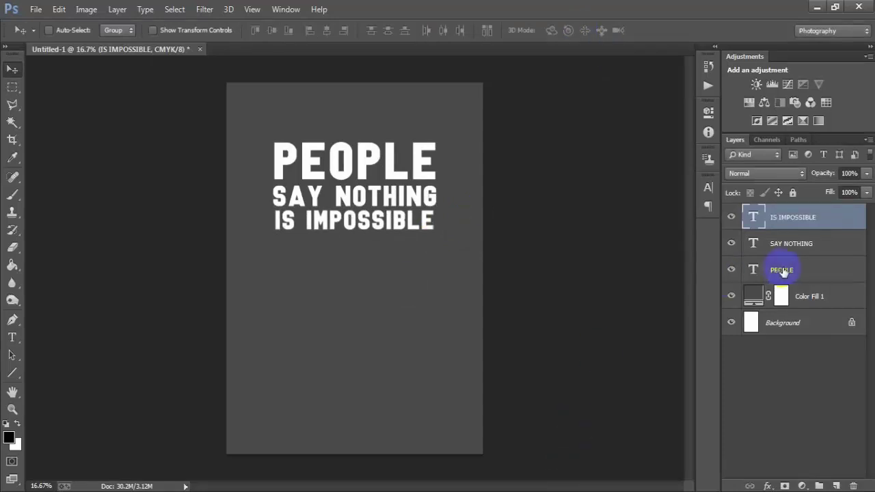
left_click(786, 326, "ctrl")
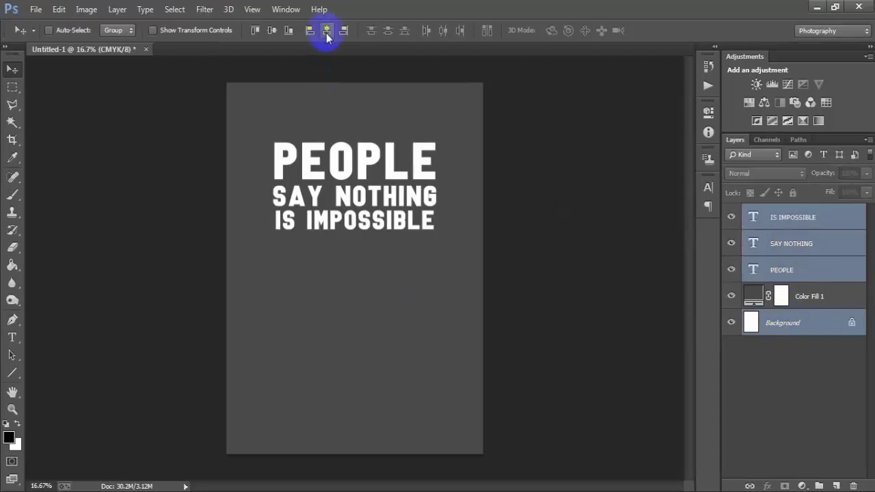
left_click(799, 228)
Duplicate IS IMPOSSIBLE below itself and retype the copy as BUT I DO
key("ctrl+j")
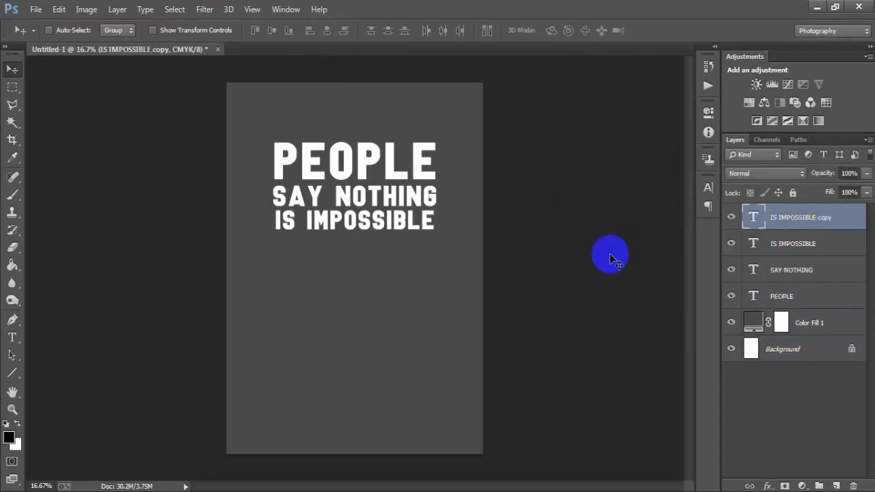
key("shift+Down")
key("shift+Down")
key("shift+Down")
key("shift+Down")
key("shift+Down")
key("shift+Down")
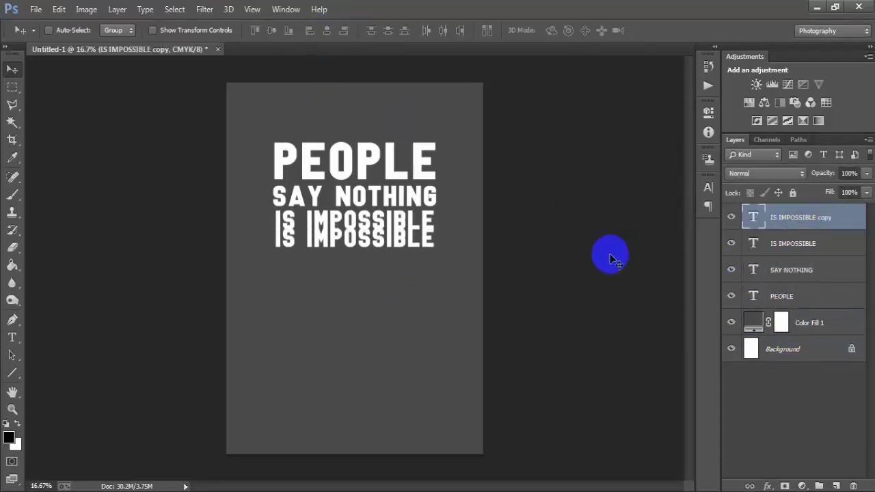
key("shift+Down")
key("shift+Down")
key("shift+Down")
key("shift+Down")
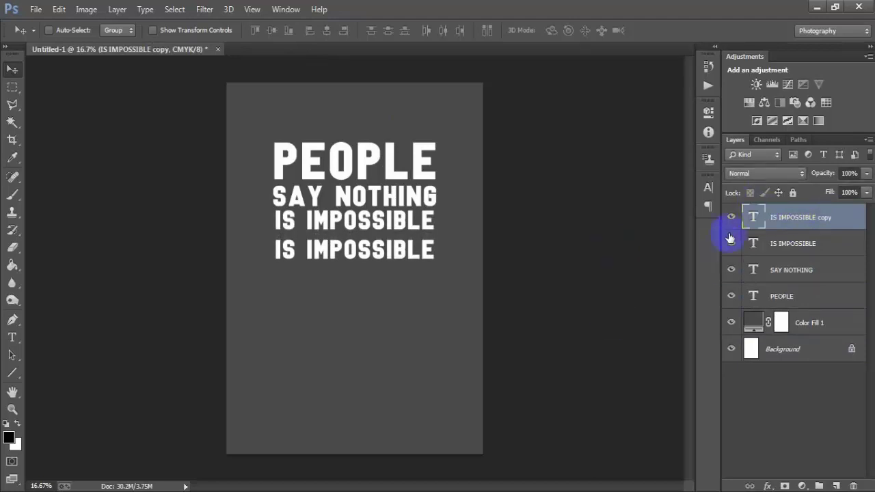
double_click(755, 222)
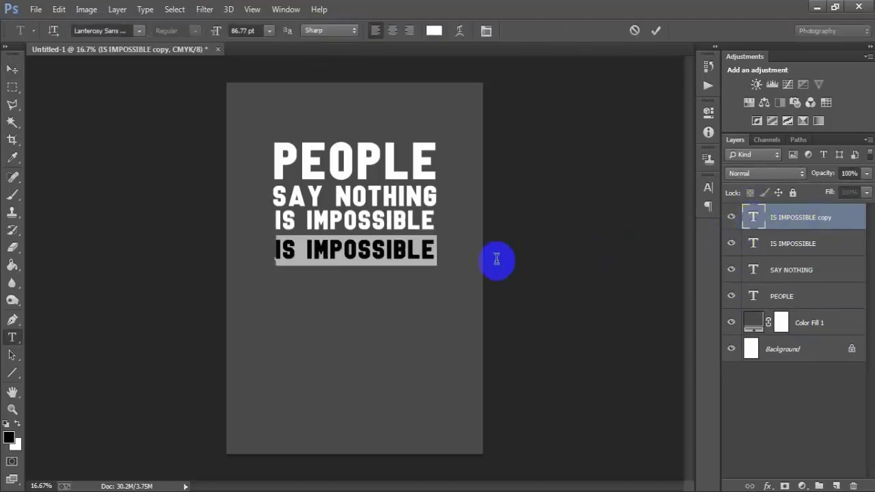
type("BUT I DO")
left_click(12, 69)
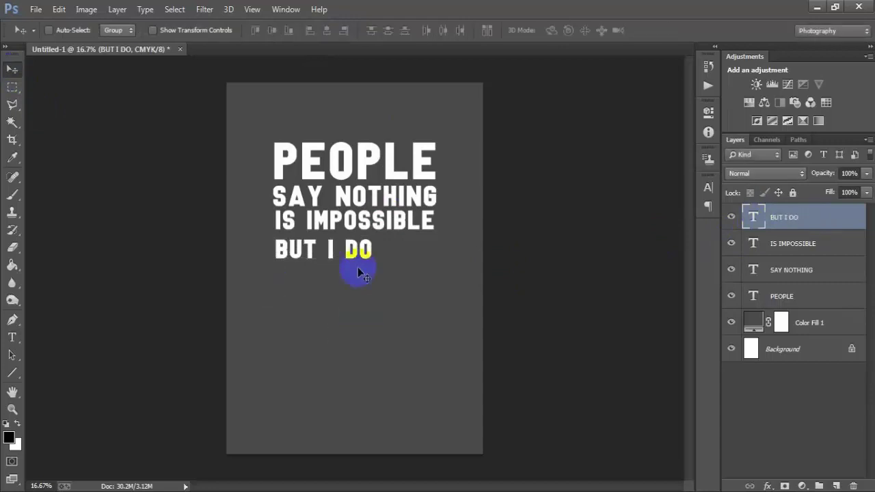
Centre and enlarge BUT I DO to fill the width, fine-tune its spacing, then duplicate it
left_click_drag(349, 260, 380, 261)
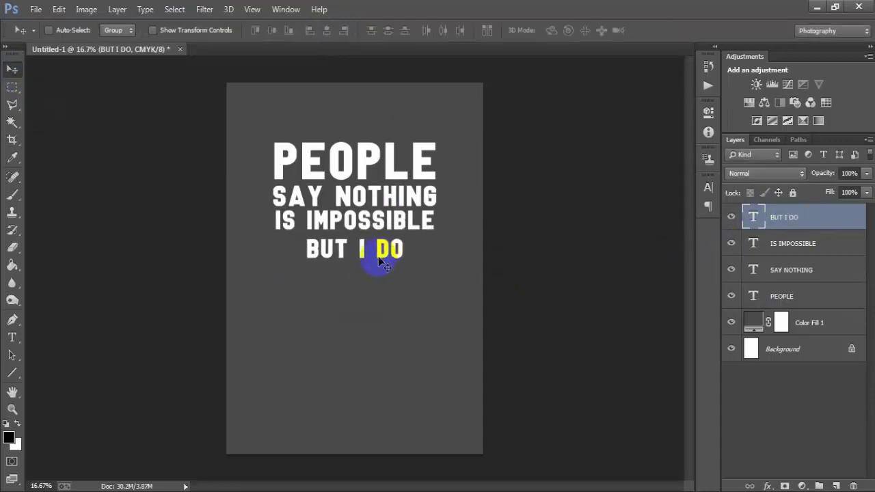
key("ctrl+t")
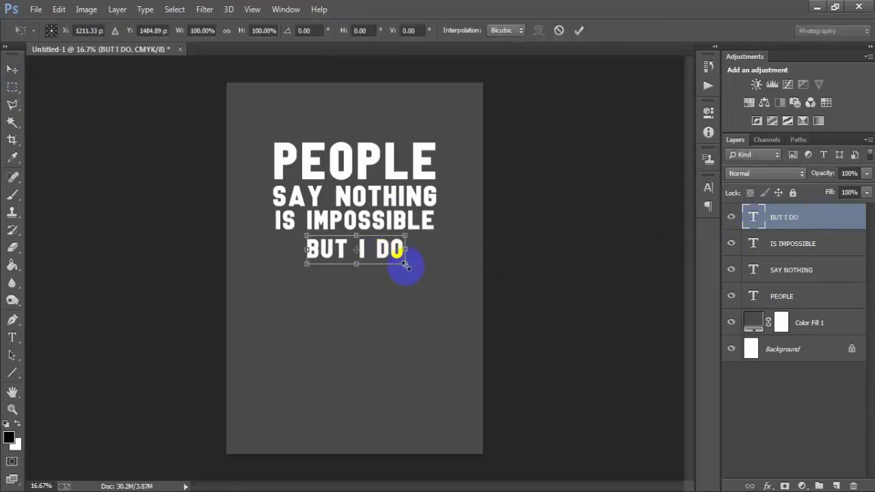
left_click_drag(405, 264, 410, 269)
left_click(578, 30)
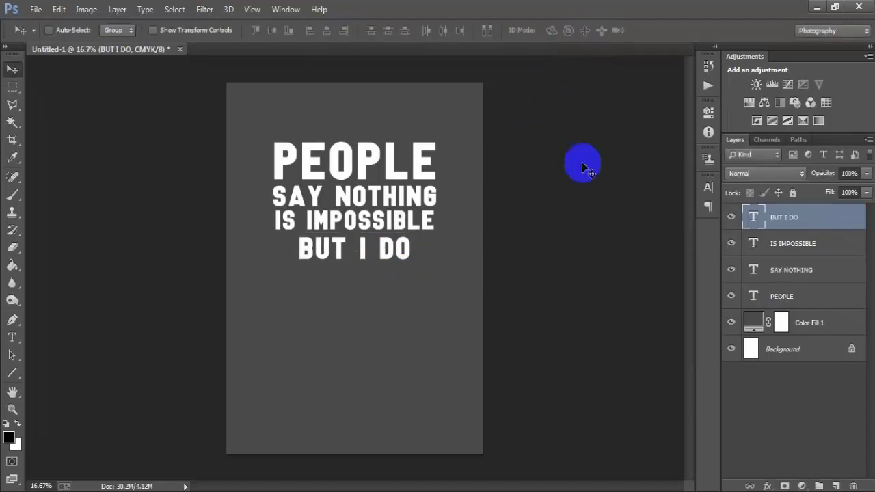
left_click(385, 290)
key("Up")
key("Up")
key("Up")
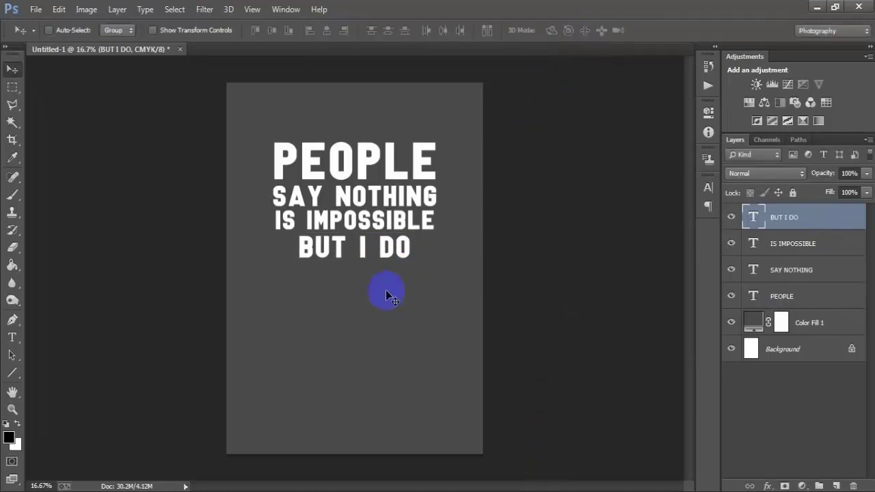
key("Up")
key("Up")
key("Up")
key("Up")
key("Up")
key("Up")
key("Up")
key("Up")
key("Up")
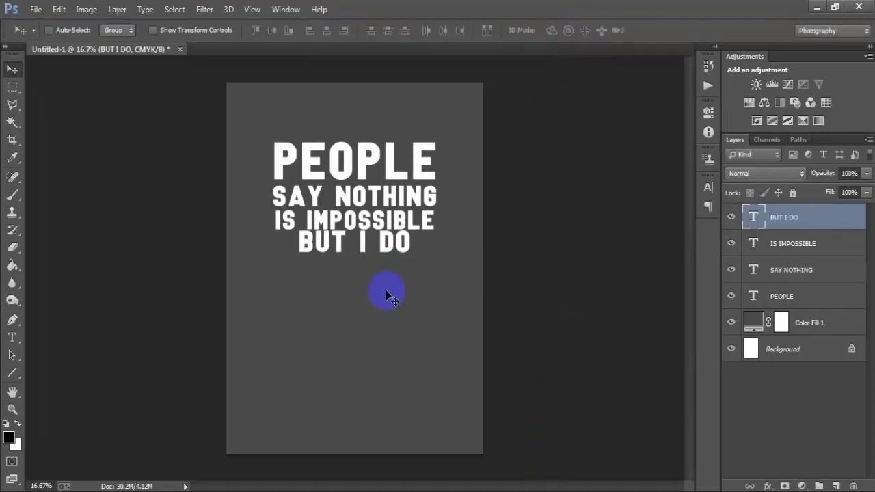
key("Down")
key("Down")
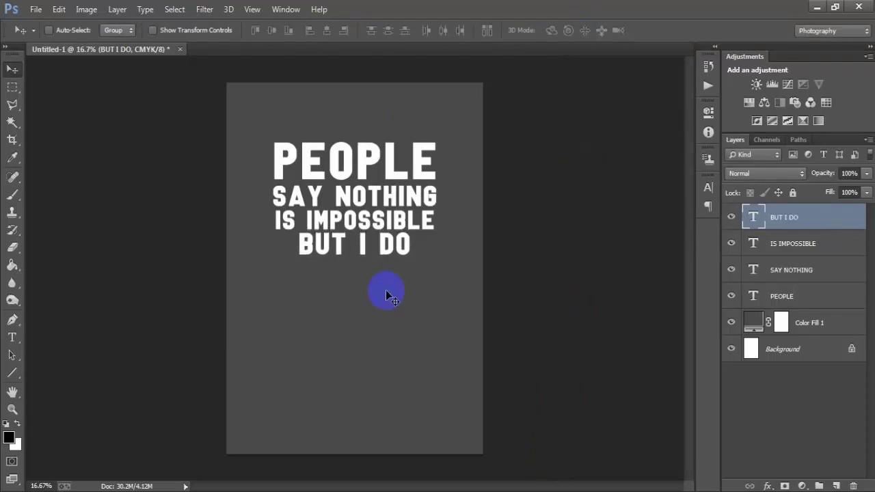
key("Down")
key("ctrl+j")
key("shift+Down")
key("shift+Down")
Move the copy down, retype it as NOTHING and enlarge it to about 130%
key("shift+Down")
key("shift+Down")
key("shift+Down")
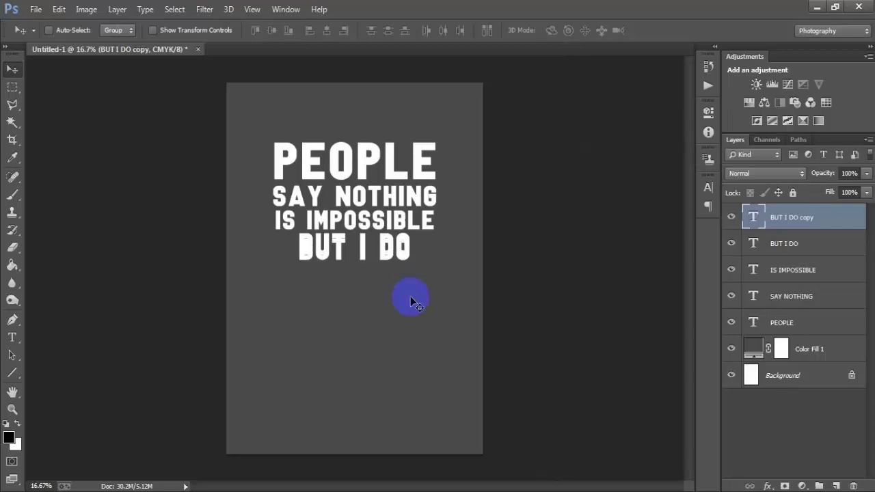
key("shift+Down")
key("shift+Down")
key("shift+Down")
key("shift+Down")
key("shift+Down")
key("shift+Down")
key("shift+Down")
key("shift+Down")
key("shift+Down")
key("shift+Down")
key("shift+Down")
key("shift+Down")
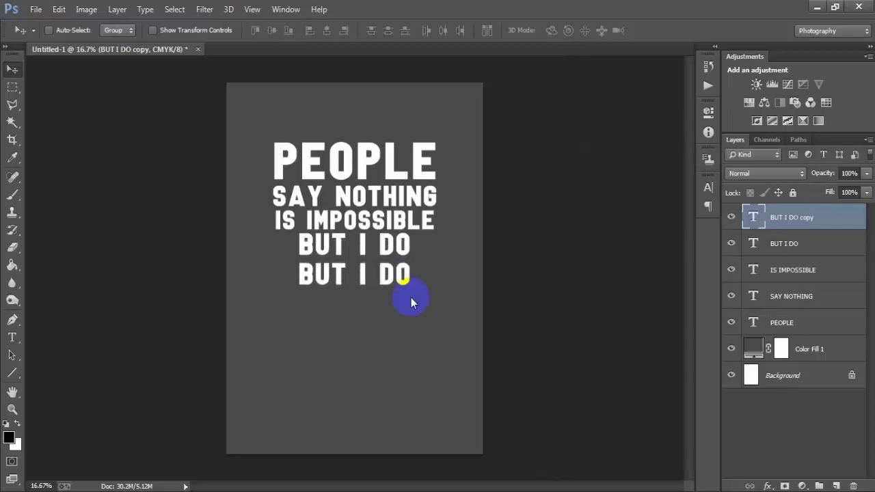
double_click(753, 217)
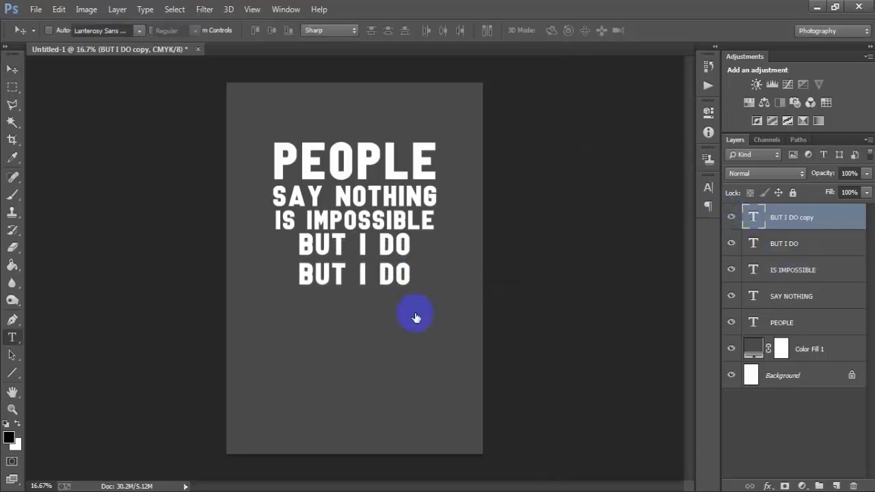
type("NOTHING")
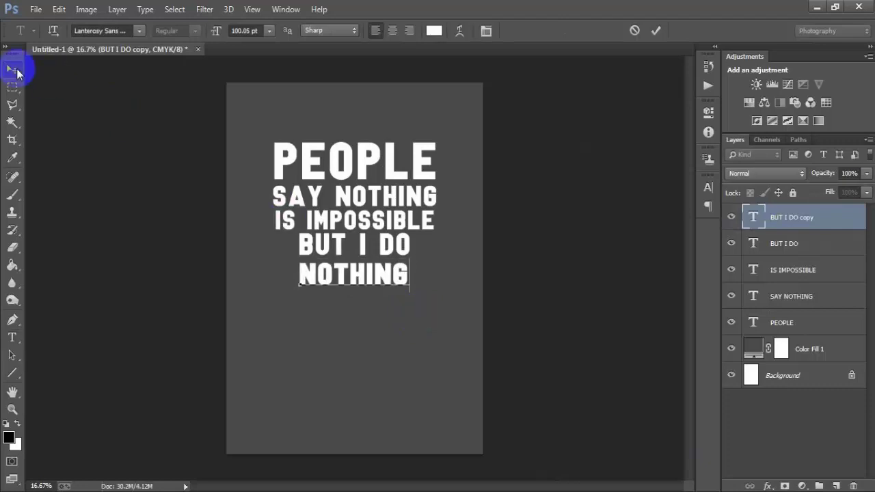
left_click(12, 69)
key("ctrl+t")
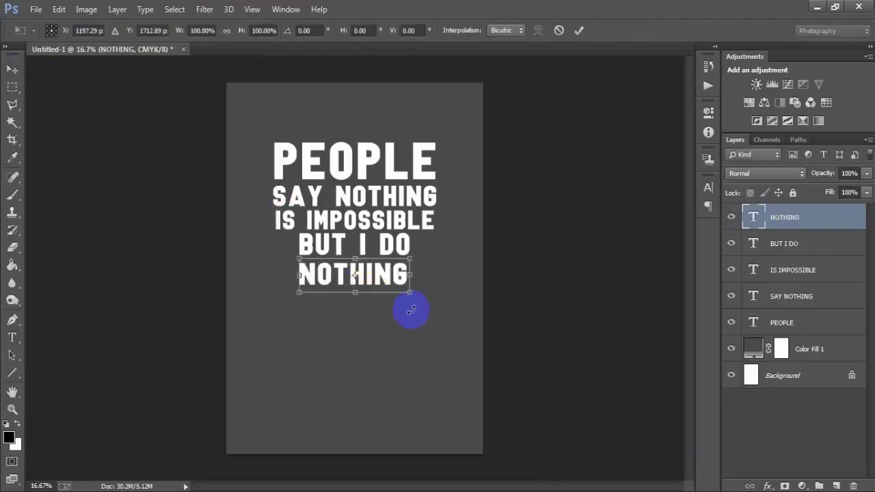
left_click_drag(410, 295, 425, 298)
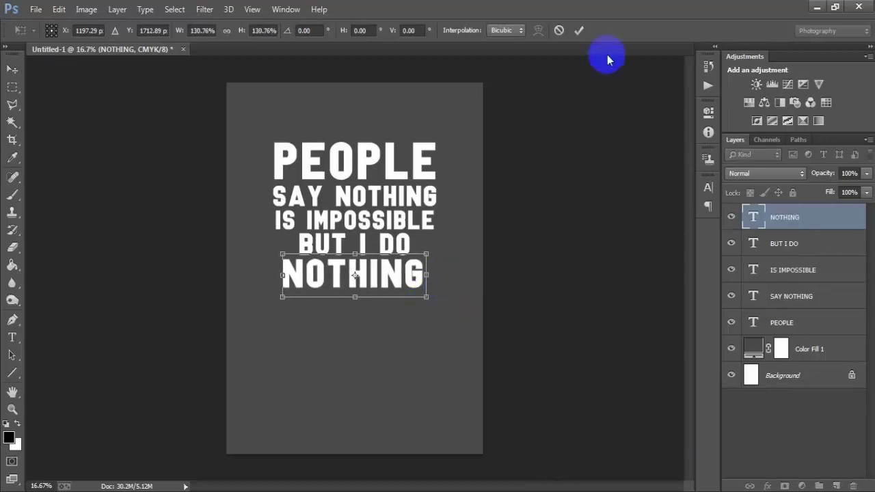
left_click(578, 30)
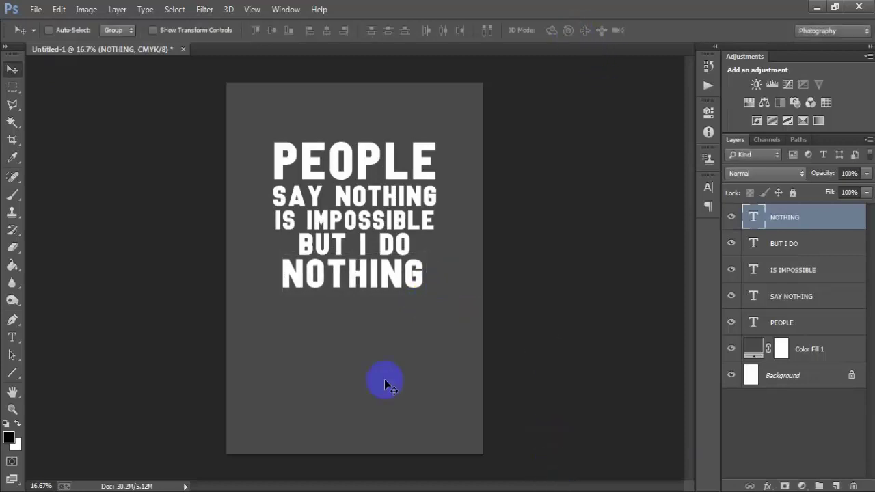
Centre all text lines horizontally against the Background
left_click(781, 325, "shift")
left_click(786, 375, "ctrl")
left_click(327, 31)
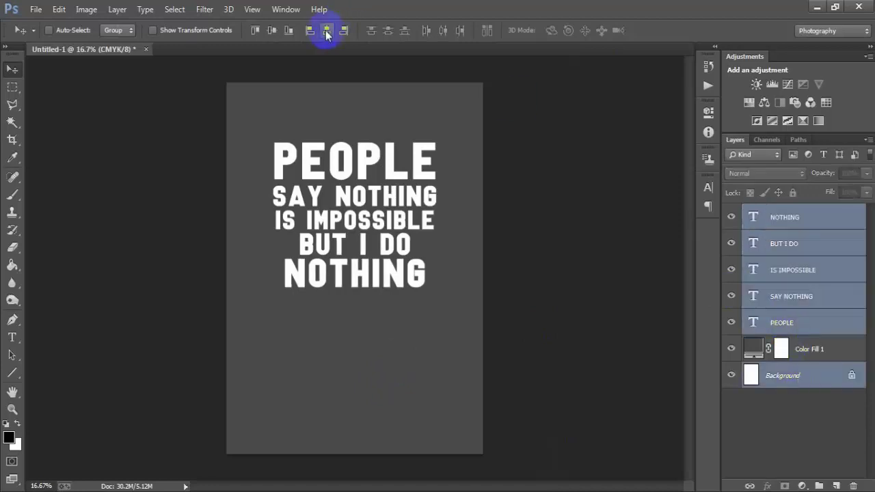
left_click(814, 225)
Duplicate NOTHING below itself and retype the copy as EVERY DAY
key("ctrl+j")
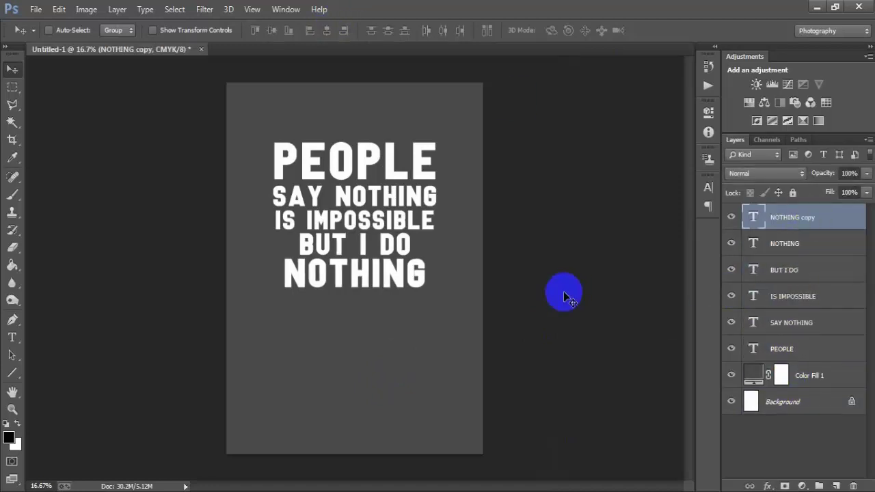
key("shift+Down")
key("shift+Down")
key("shift+Down")
key("shift+Down")
key("shift+Down")
key("shift+Down")
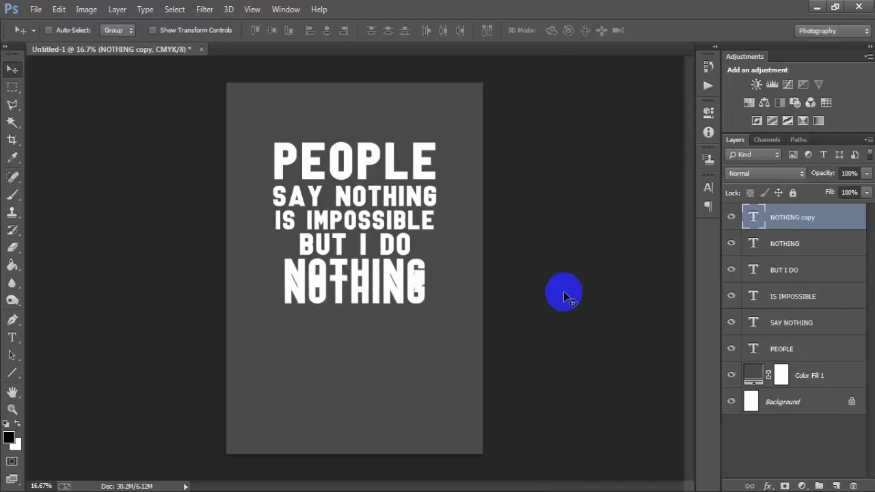
key("shift+Down")
key("shift+Down")
key("shift+Down")
key("shift+Down")
key("shift+Down")
key("shift+Down")
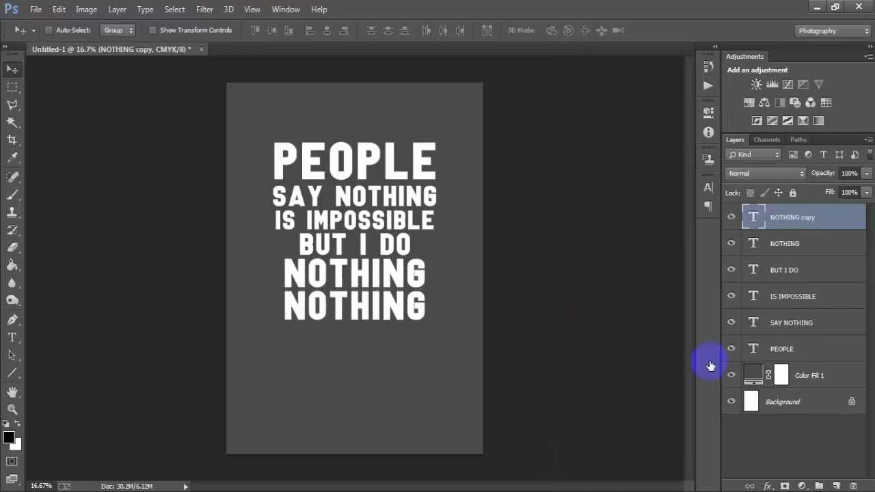
double_click(754, 218)
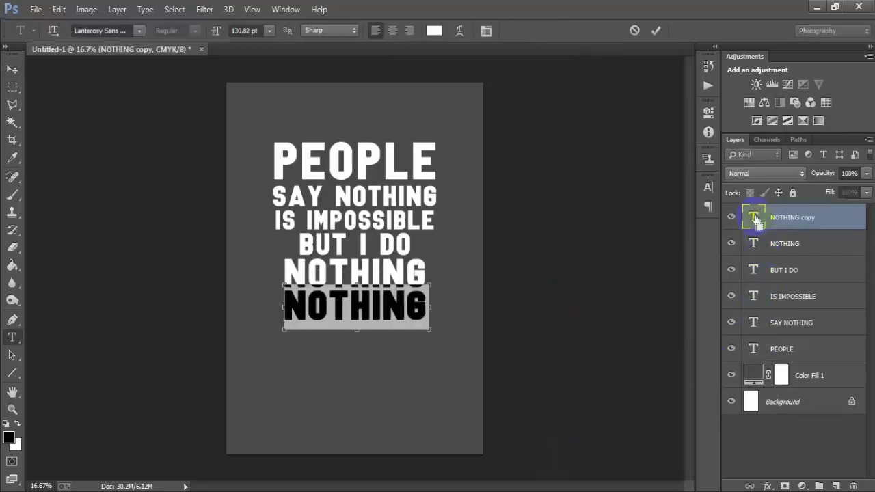
type("EVERY DAY")
left_click(12, 69)
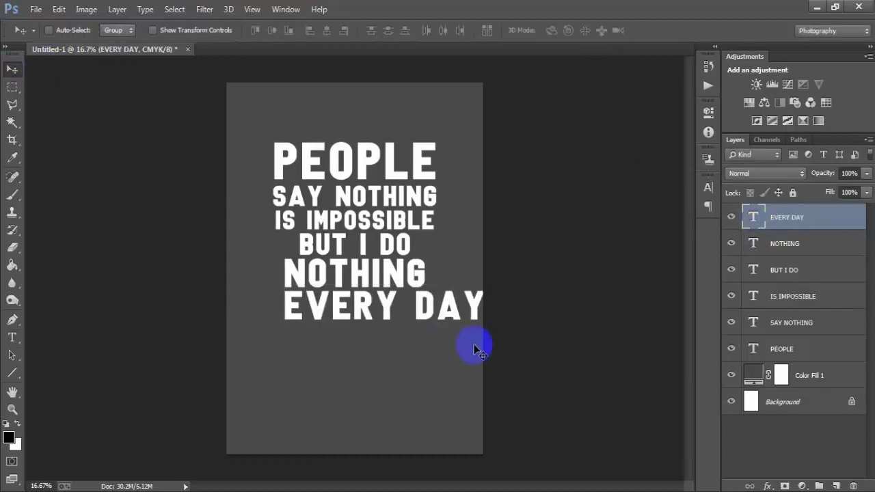
Shrink EVERY DAY slightly and position it under NOTHING
left_click_drag(465, 316, 449, 318)
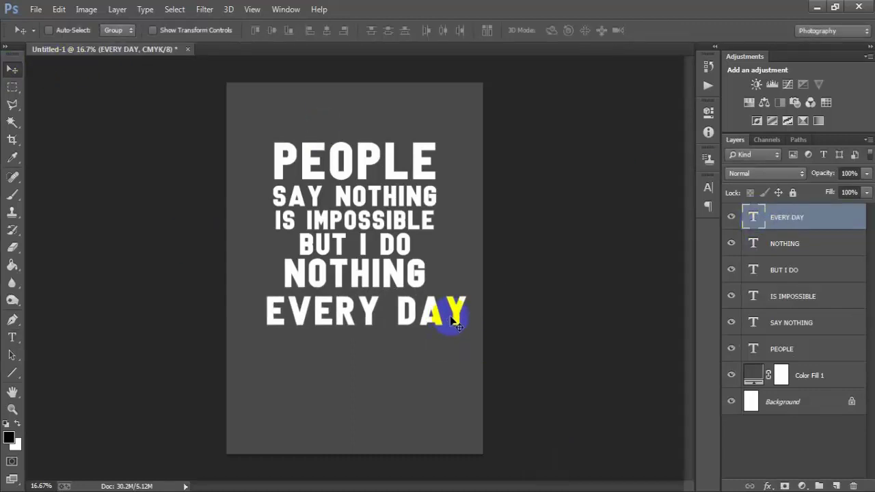
key("ctrl+t")
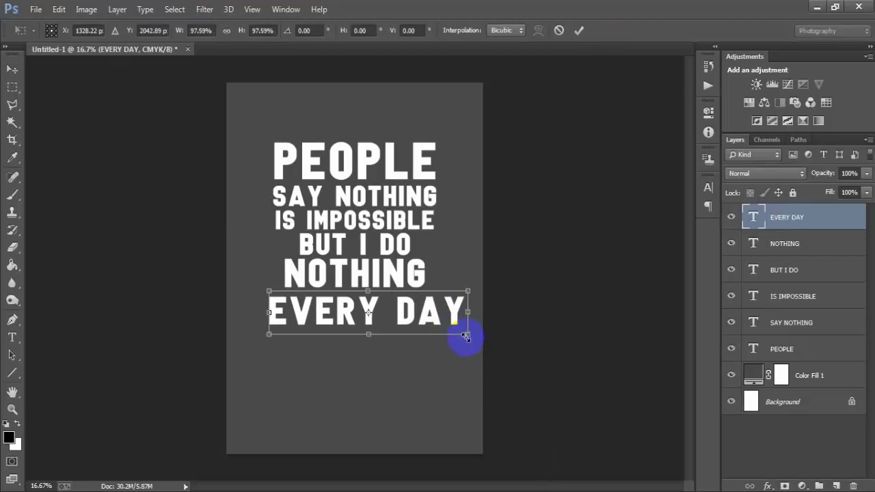
left_click_drag(465, 335, 456, 335)
left_click_drag(408, 315, 418, 321)
left_click(578, 31)
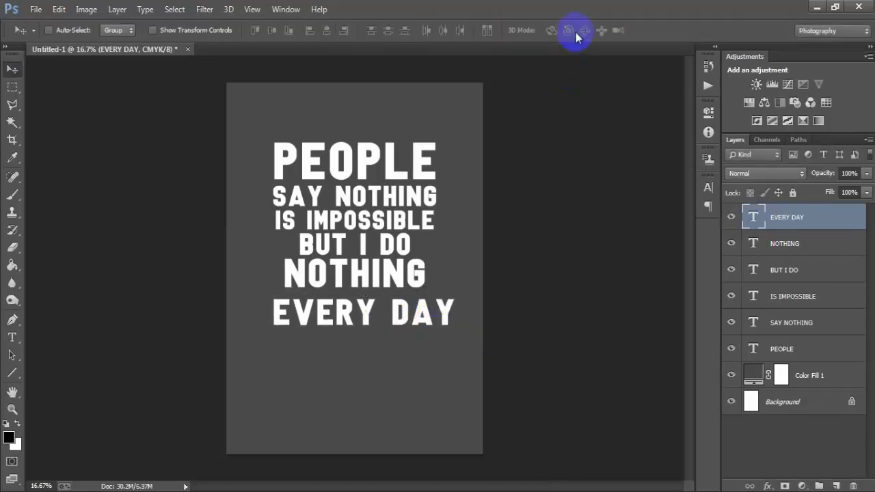
left_click(798, 269)
Scale the NOTHING line down to about 93%
key("ctrl+t")
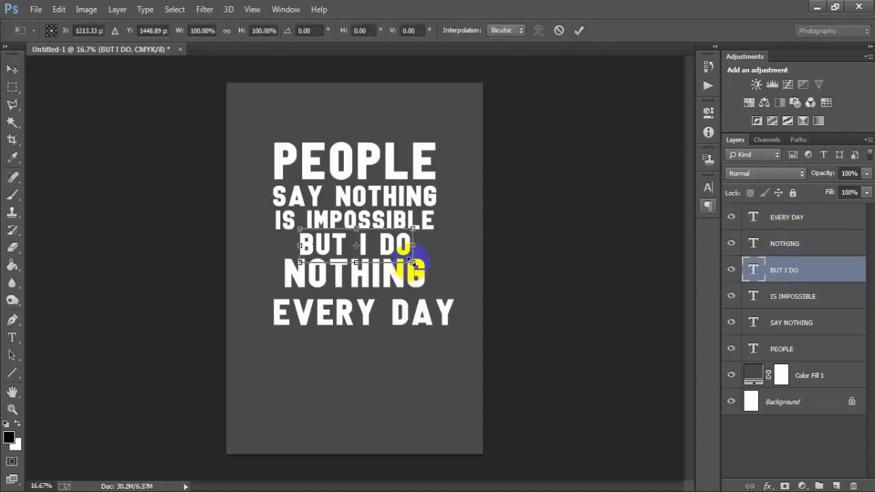
left_click(578, 30)
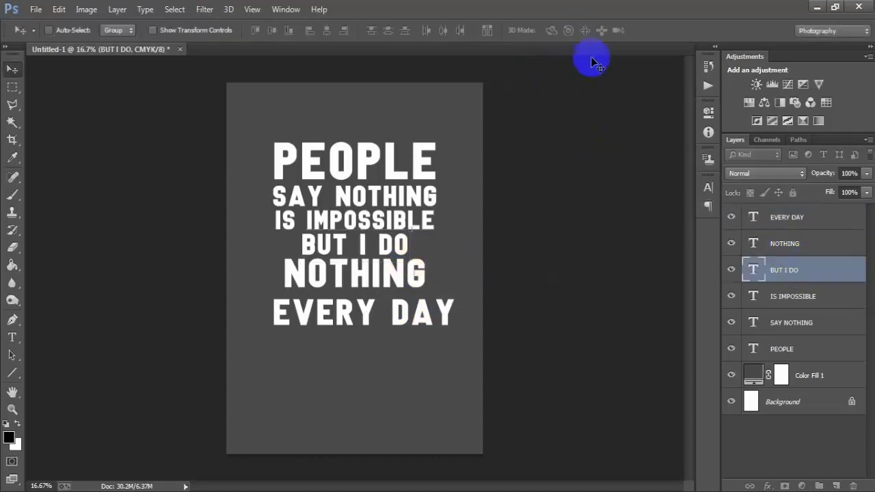
left_click(797, 249)
key("ctrl+t")
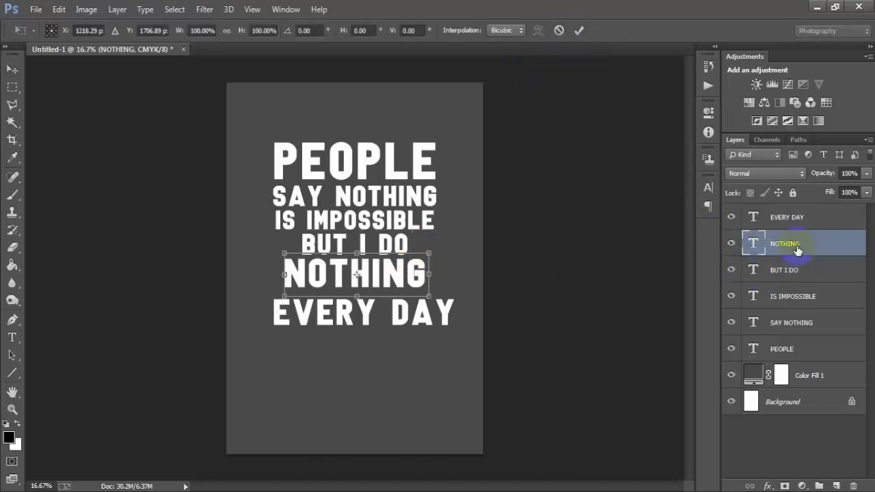
left_click_drag(427, 296, 424, 295)
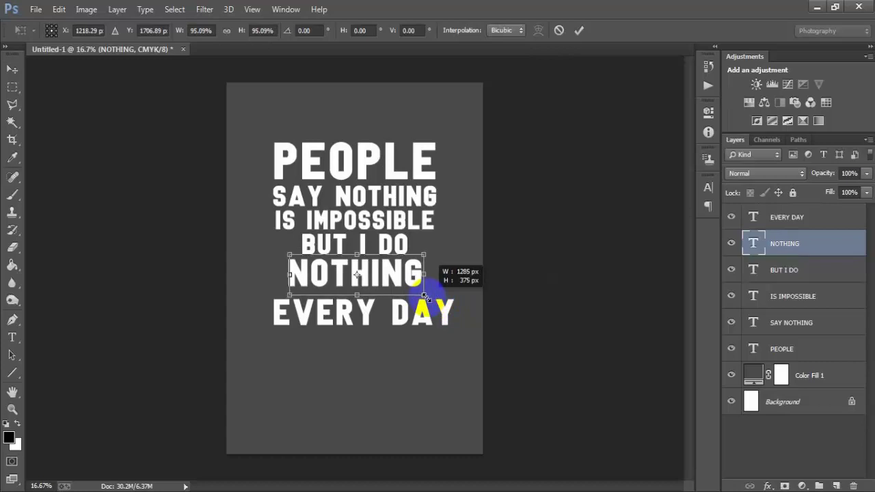
left_click_drag(426, 298, 419, 293)
left_click(580, 30)
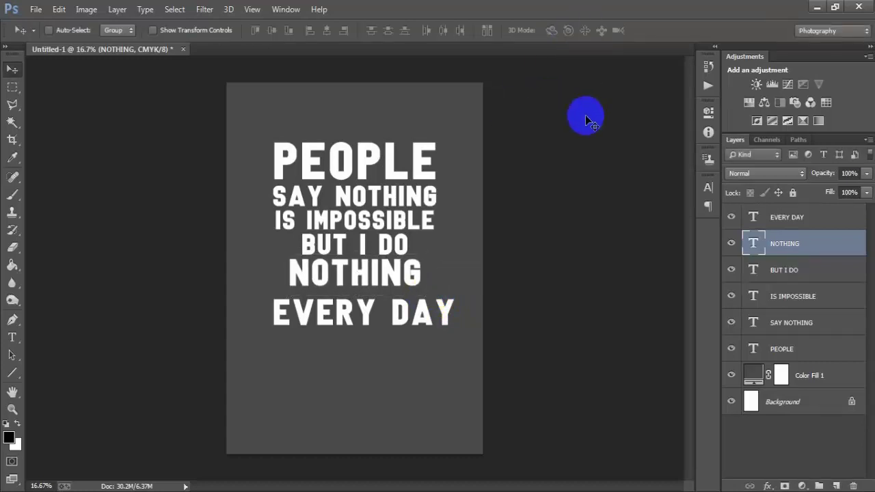
Nudge EVERY DAY up under NOTHING and centre all six lines horizontally on the page
left_click(812, 219)
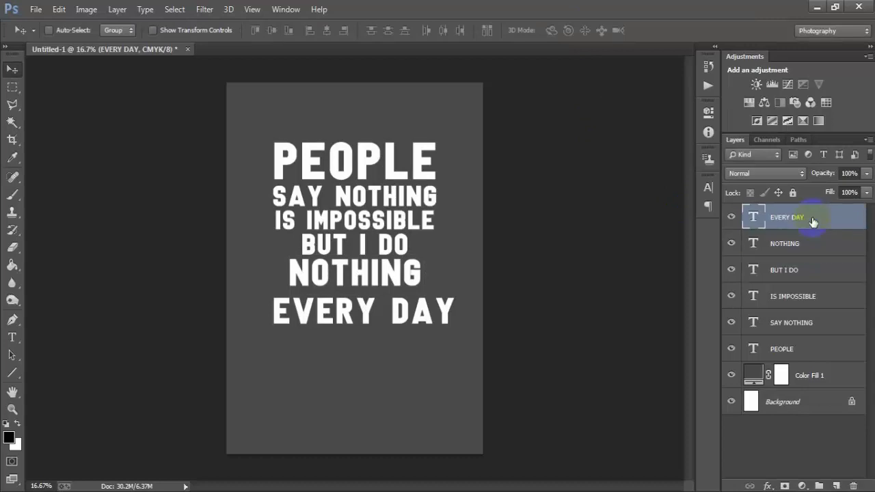
key("shift+Up")
key("shift+Up")
key("shift+Up")
key("shift+Left")
key("shift+Left")
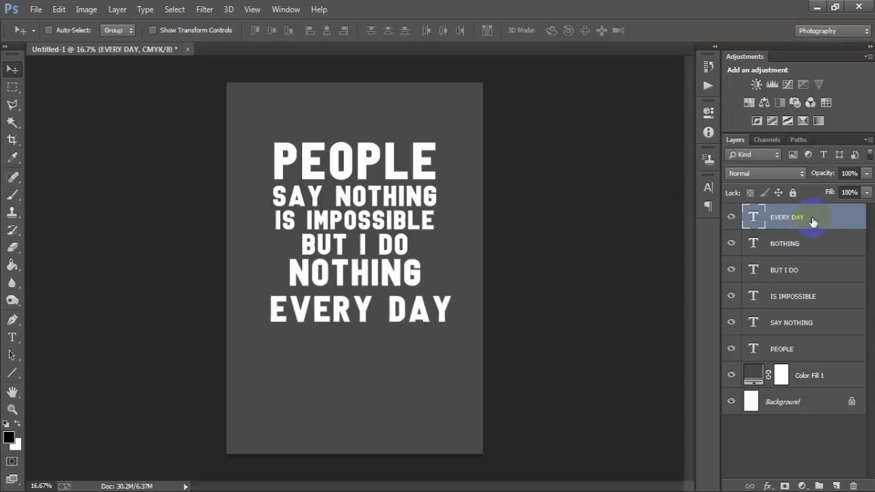
left_click(800, 349, "shift")
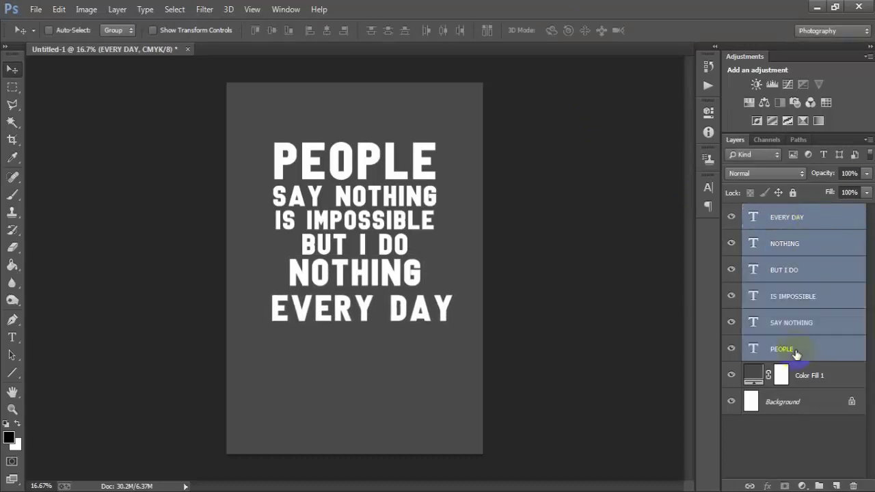
left_click(799, 403, "ctrl")
left_click(328, 32)
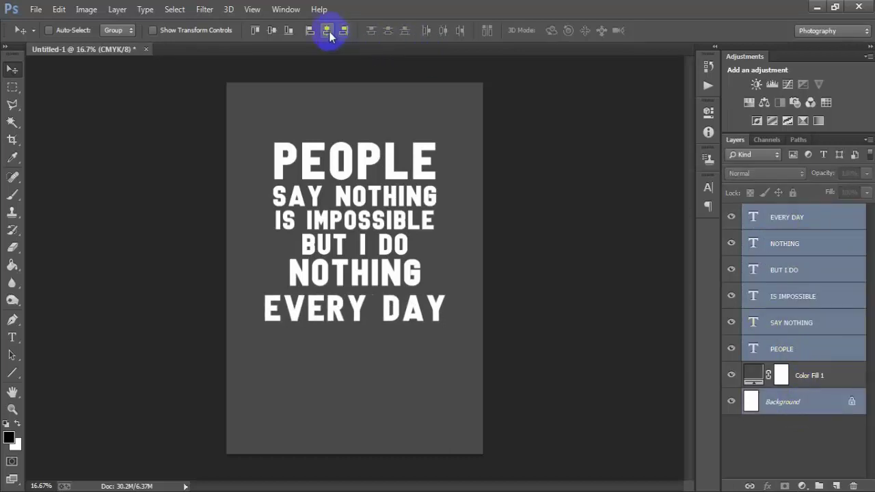
left_click(619, 257)
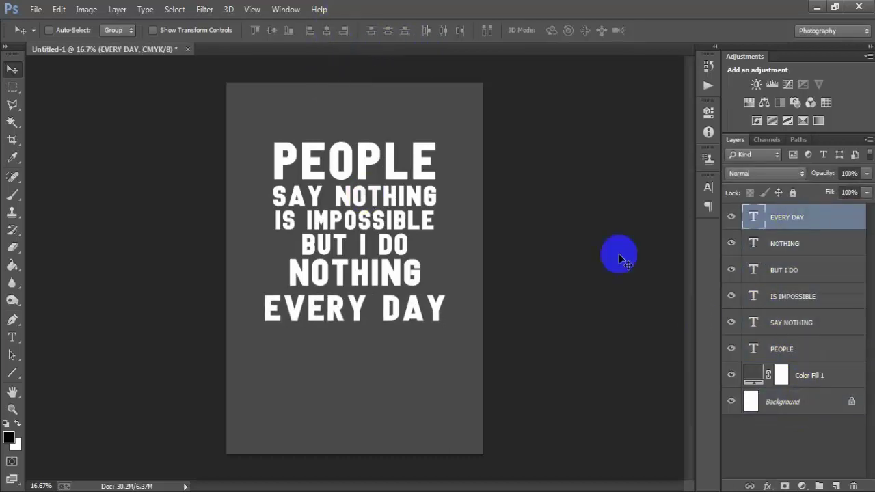
left_click(252, 8)
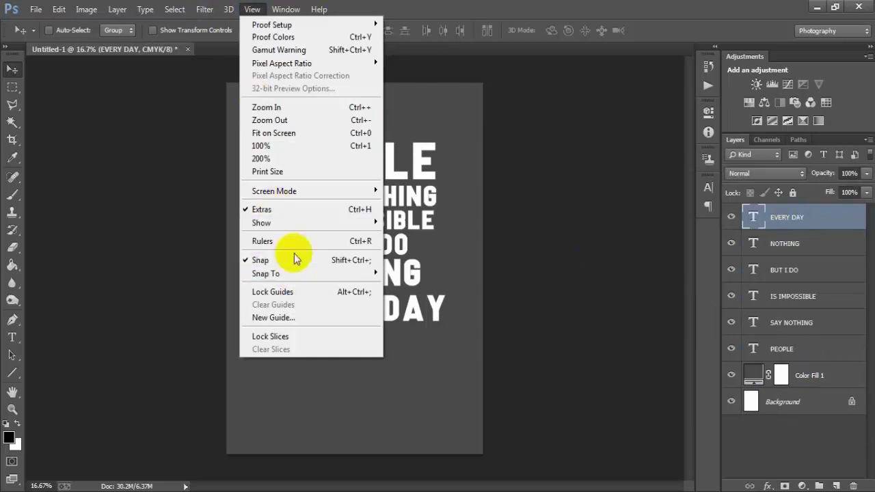
Show rulers and add vertical guides at about 450 px and 2041 px
left_click(287, 237)
left_click_drag(58, 282, 281, 284)
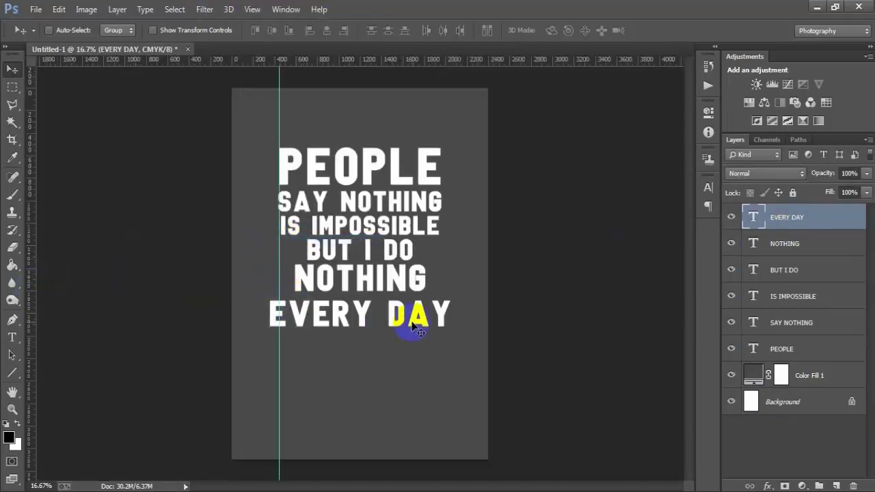
left_click_drag(34, 304, 450, 287)
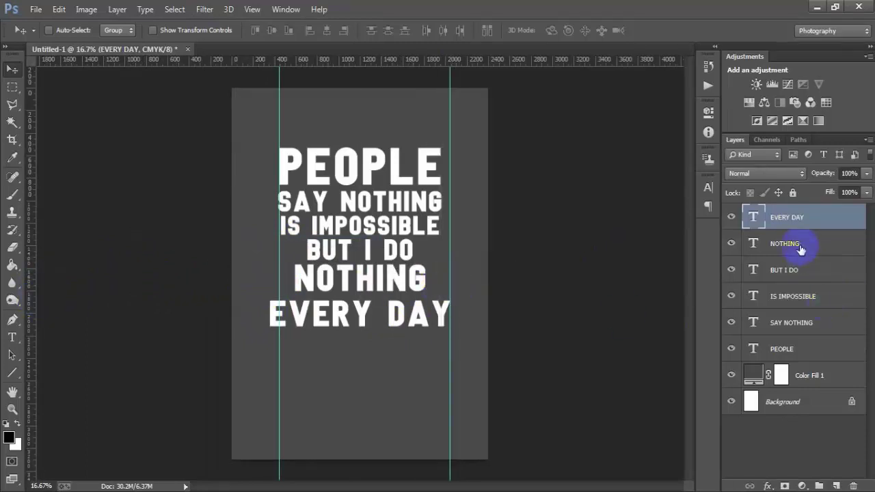
key("ctrl+t")
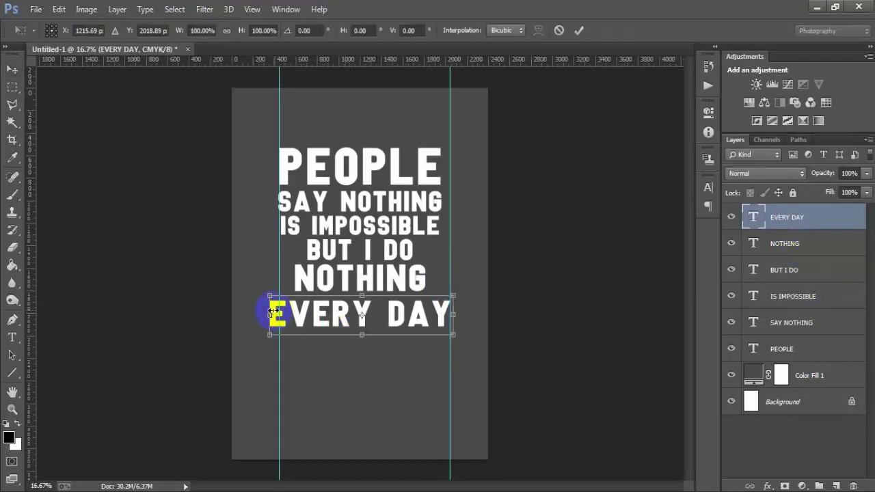
Narrow EVERY DAY to 95%, enlarge PEOPLE to about 105% to the guide, then hide the guides
left_click_drag(269, 314, 277, 315)
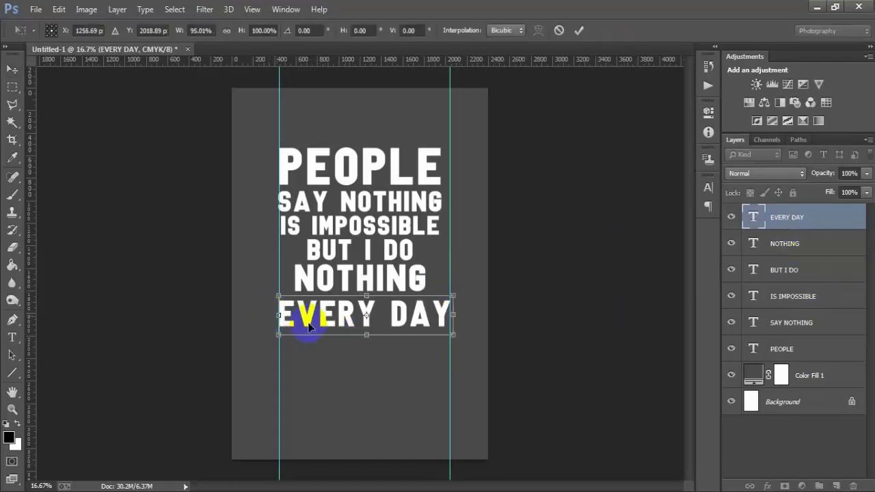
left_click(578, 31)
left_click(789, 354)
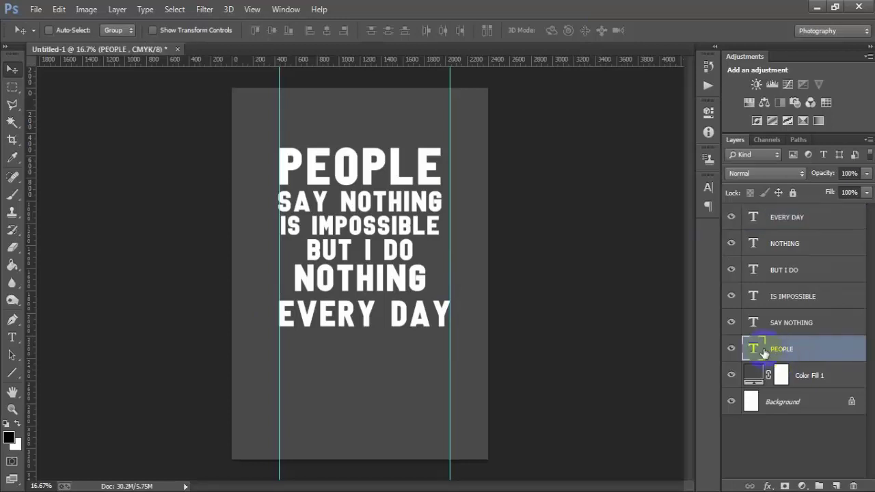
key("ctrl+t")
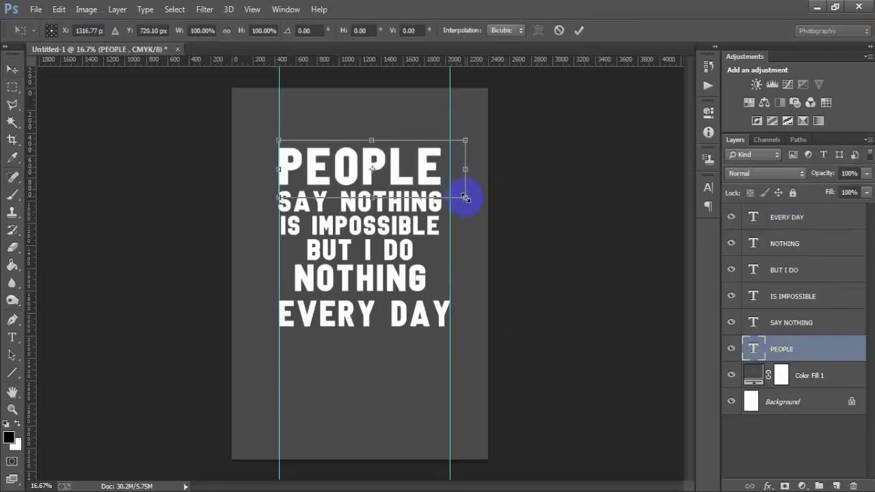
left_click_drag(465, 197, 475, 199)
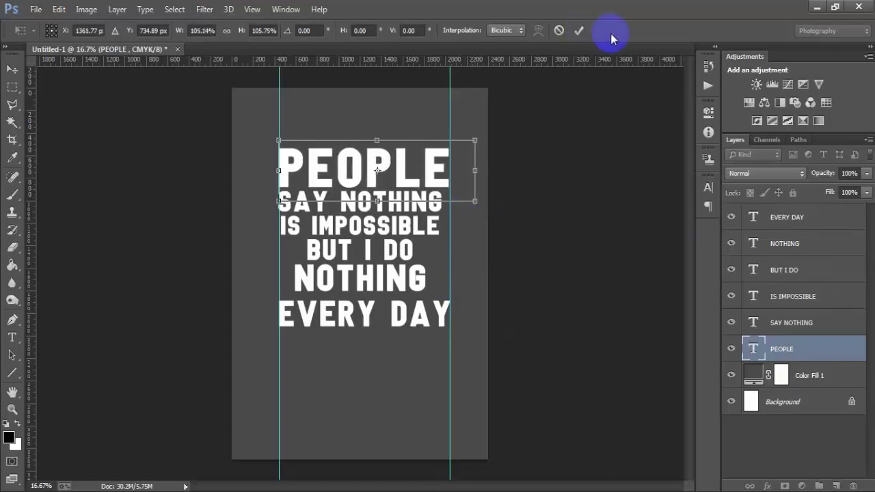
left_click(578, 30)
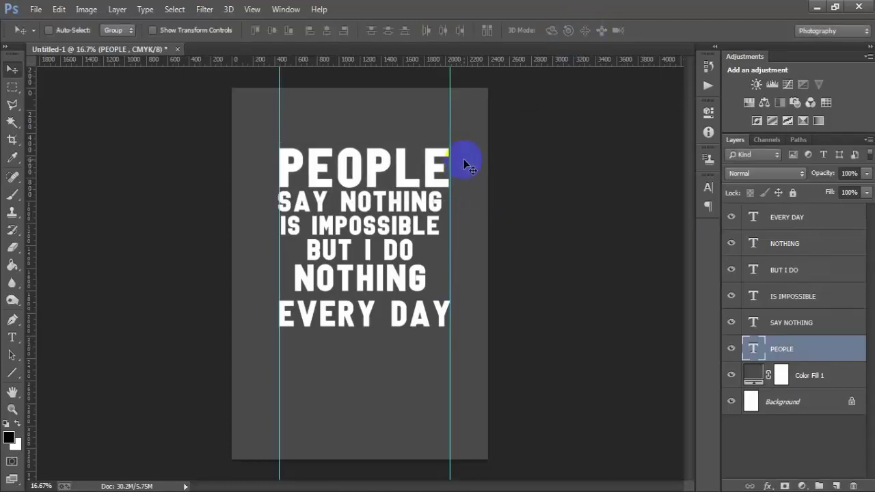
key("ctrl+semicolon")
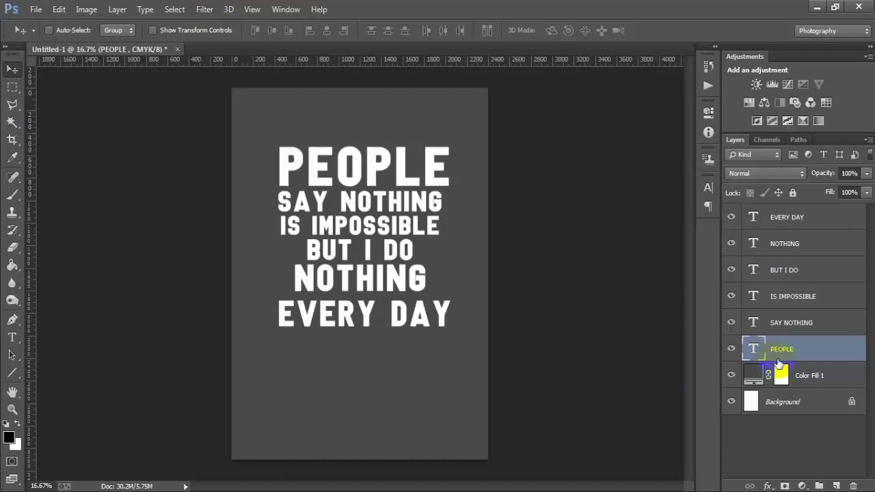
Nudge EVERY DAY upward and centre all quote layers horizontally
left_click(792, 218)
key("shift+Up")
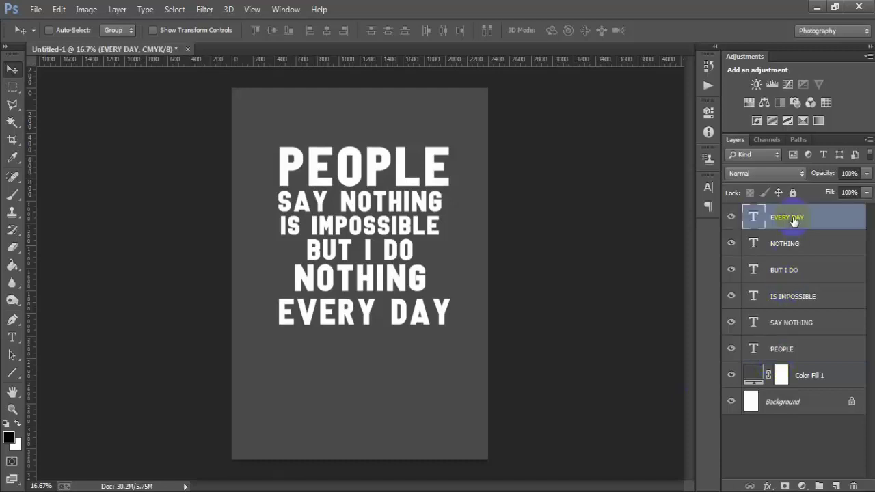
key("shift+Up")
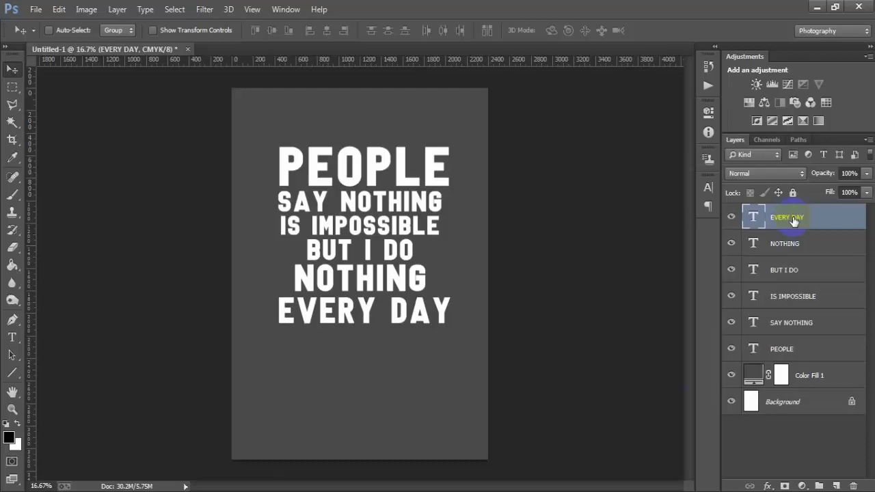
left_click(781, 349, "shift")
left_click(782, 402, "ctrl")
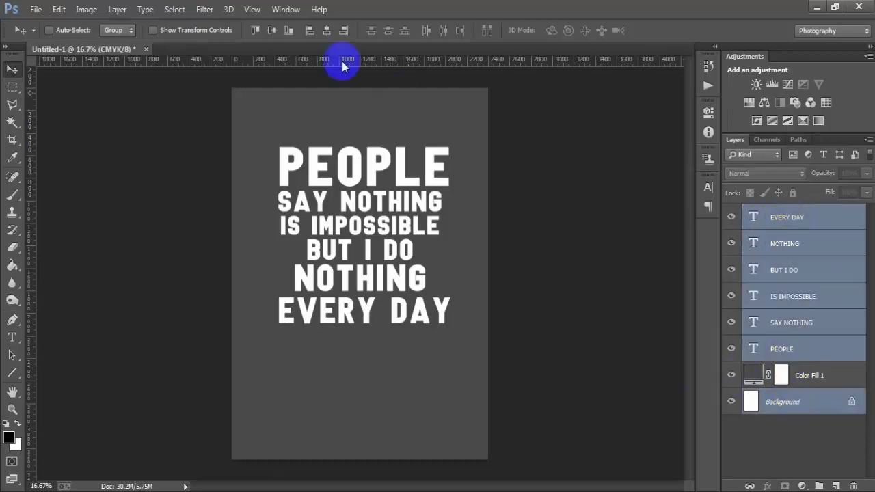
left_click(327, 33)
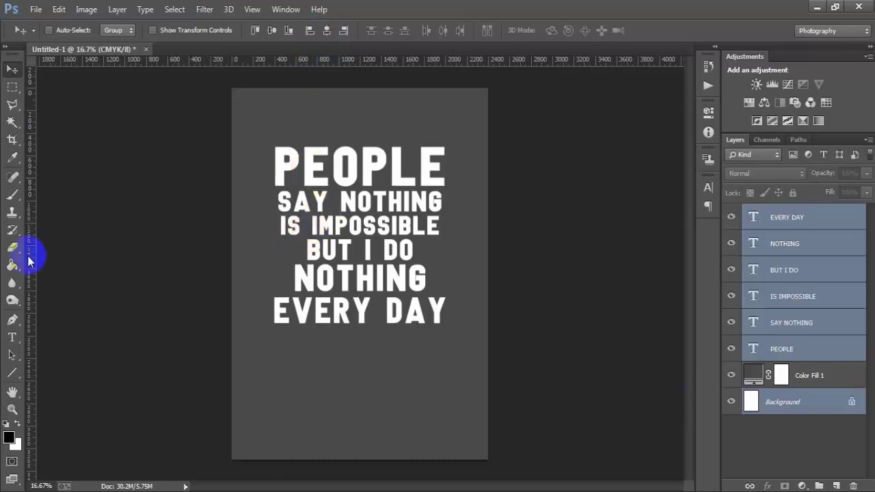
Add a vertical guide at the text's left edge and stretch EVERY DAY to it
mouse_move(29, 250)
left_mouse_down()
mouse_move(292, 287)
mouse_move(275, 277)
mouse_move(278, 284)
left_mouse_up()
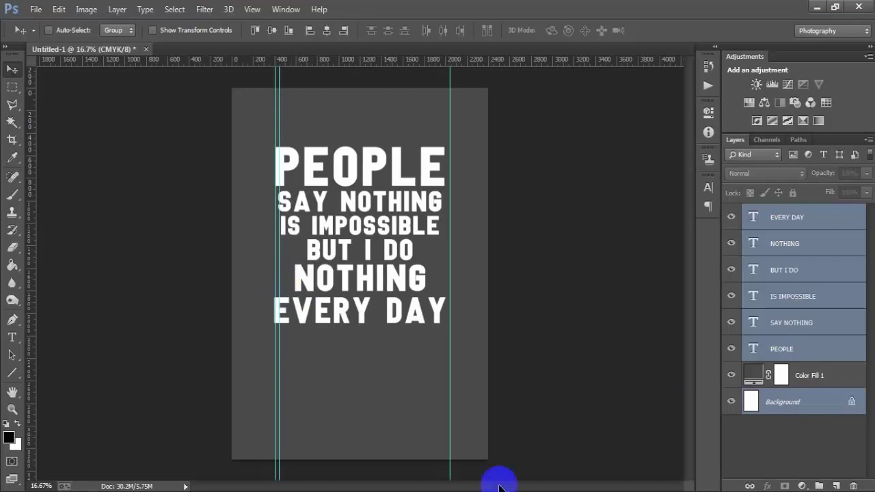
left_click(798, 220)
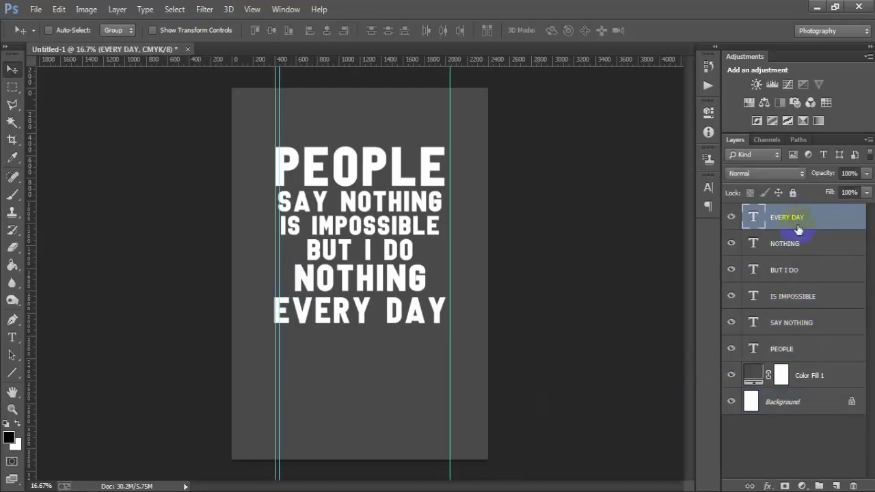
key("ctrl+t")
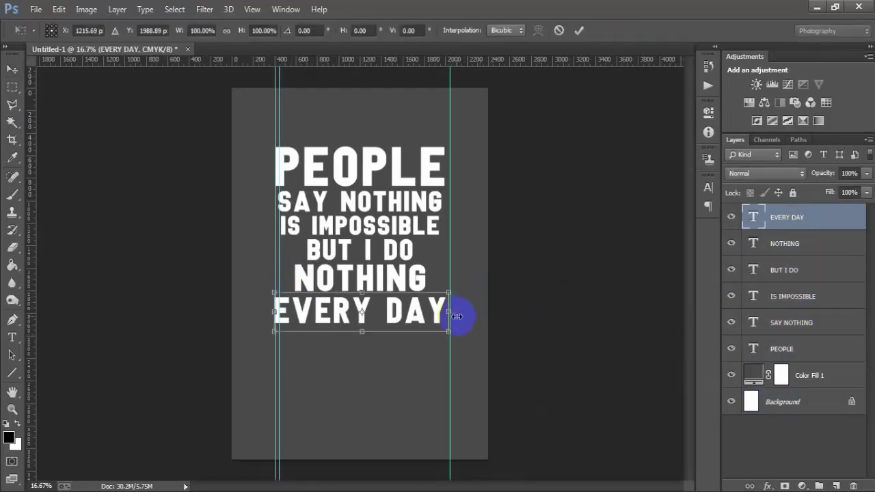
left_click_drag(450, 312, 455, 312)
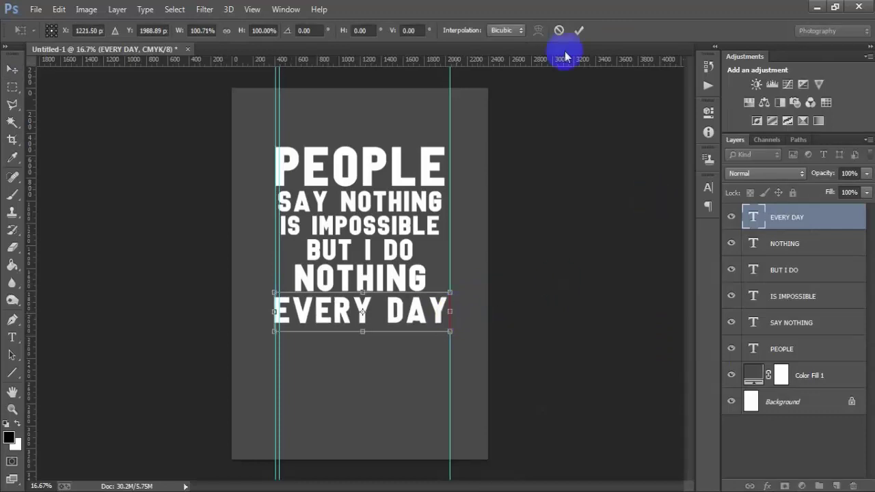
left_click(578, 30)
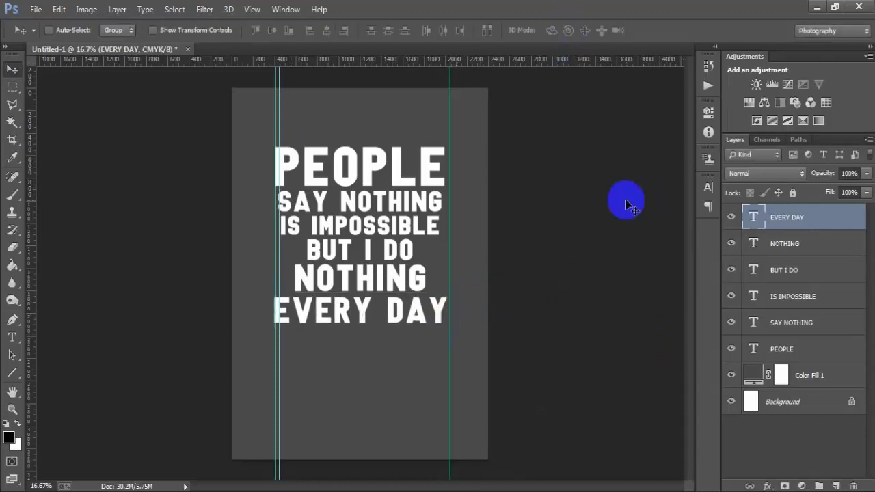
Stretch PEOPLE slightly wider to about 101%, then hide guides and rulers
left_click(796, 352)
key("ctrl+t")
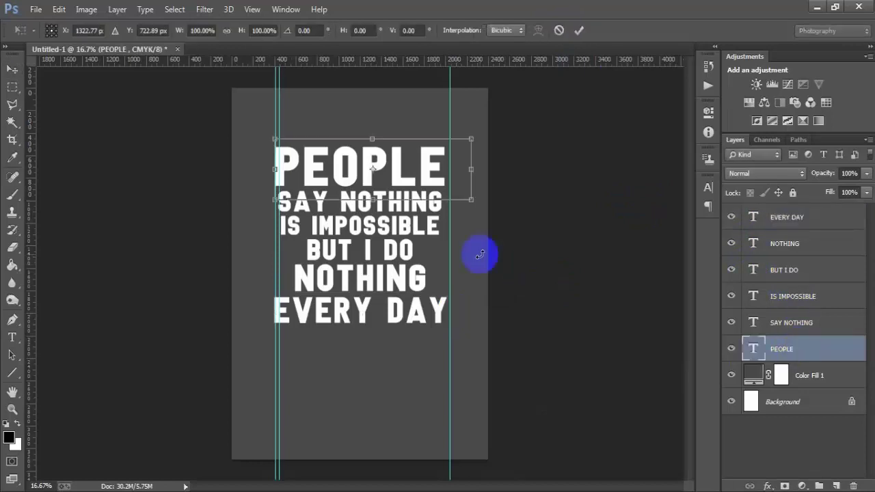
left_click_drag(475, 170, 479, 169)
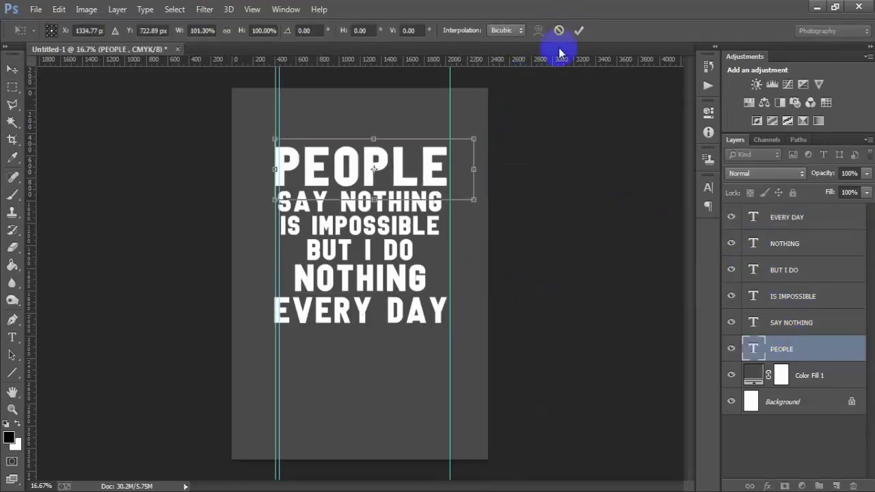
left_click(578, 30)
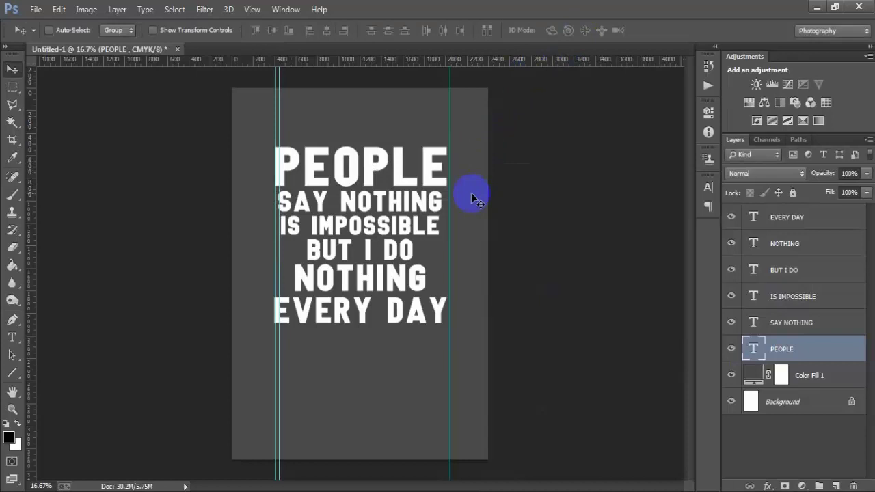
key("ctrl+semicolon")
key("ctrl+r")
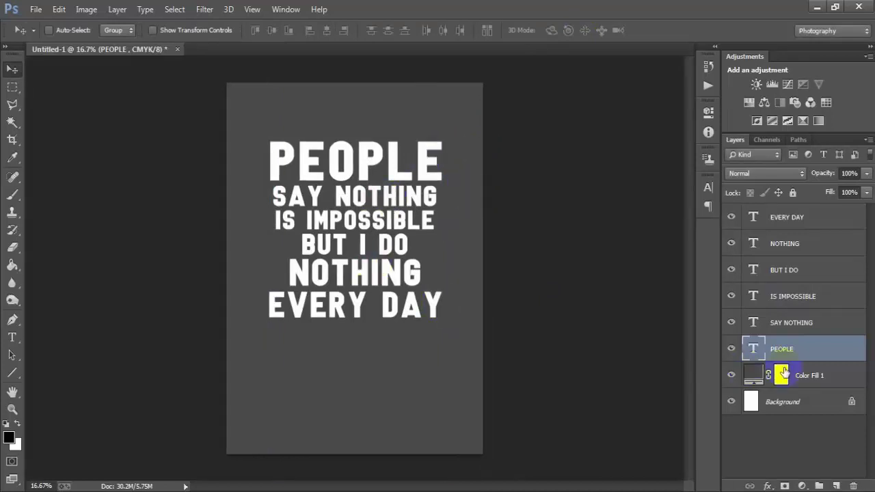
Merge the six text layers, enlarge the block to about 121% and move it lower
left_click(774, 218)
left_click(781, 348, "shift")
key("ctrl+e")
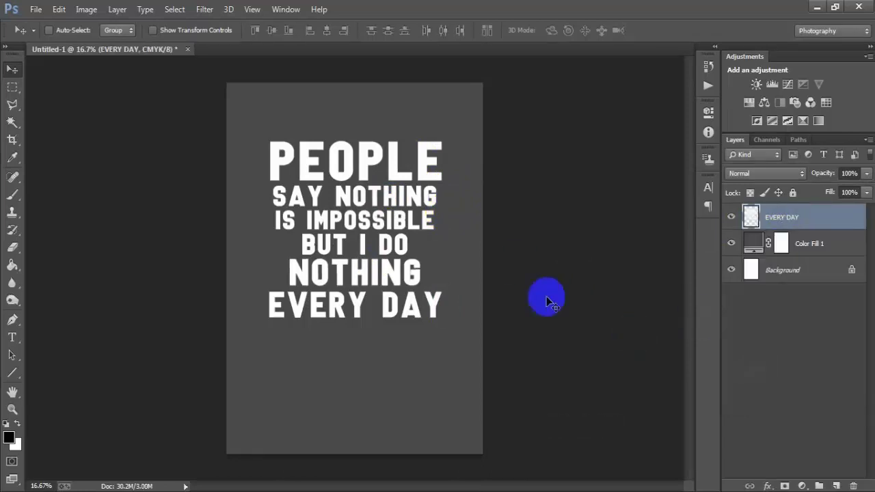
key("ctrl+t")
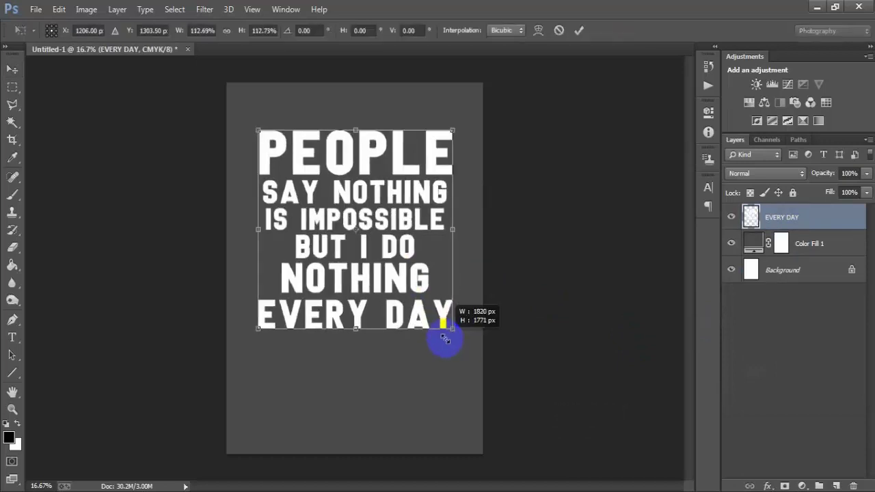
left_click_drag(441, 316, 449, 352)
left_click_drag(419, 296, 420, 313)
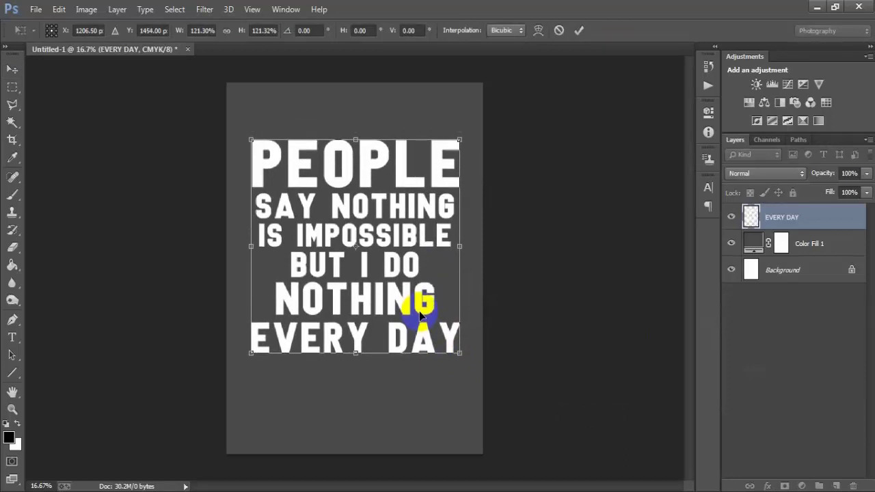
left_click(578, 30)
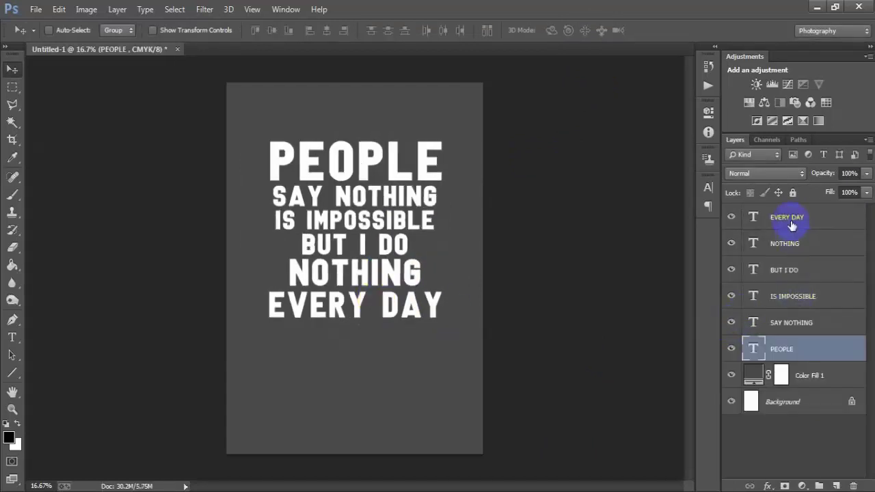
Redo the merge of the six lines, scaling the block to about 120% and lowering it
left_click(790, 224)
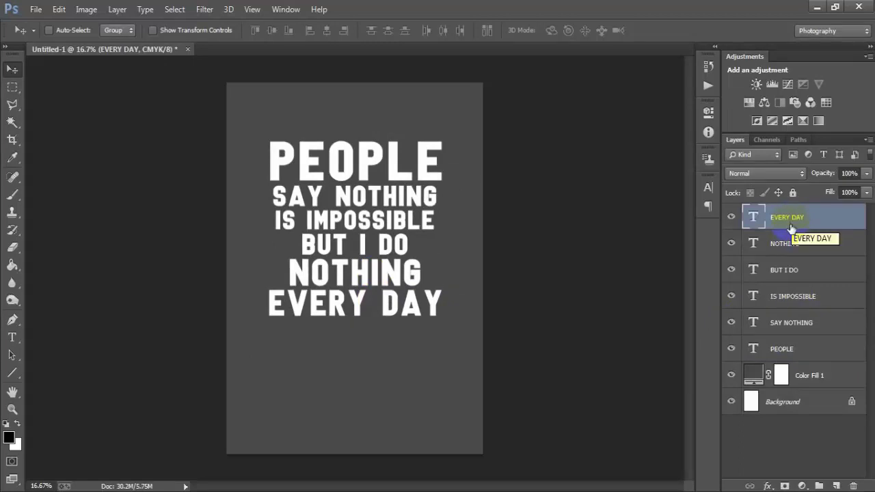
left_click(787, 348, "shift")
key("ctrl+e")
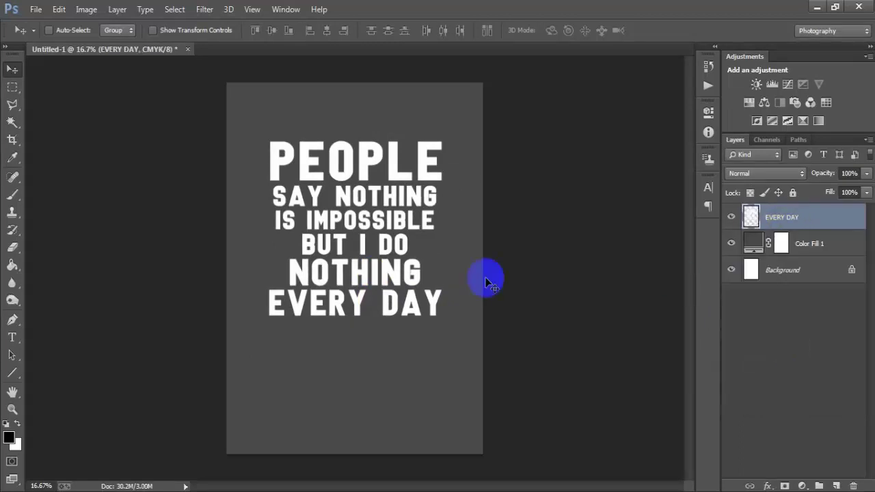
key("ctrl+t")
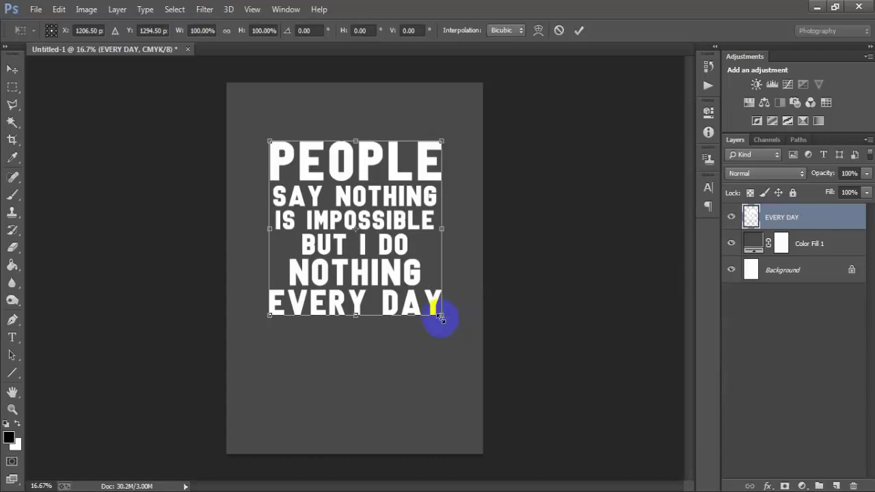
left_click_drag(439, 318, 451, 344)
left_click_drag(386, 298, 386, 311)
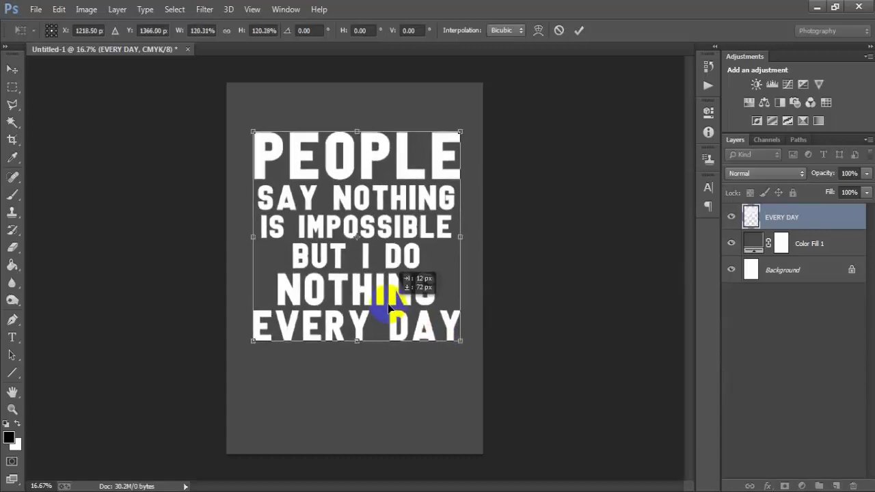
left_click(578, 30)
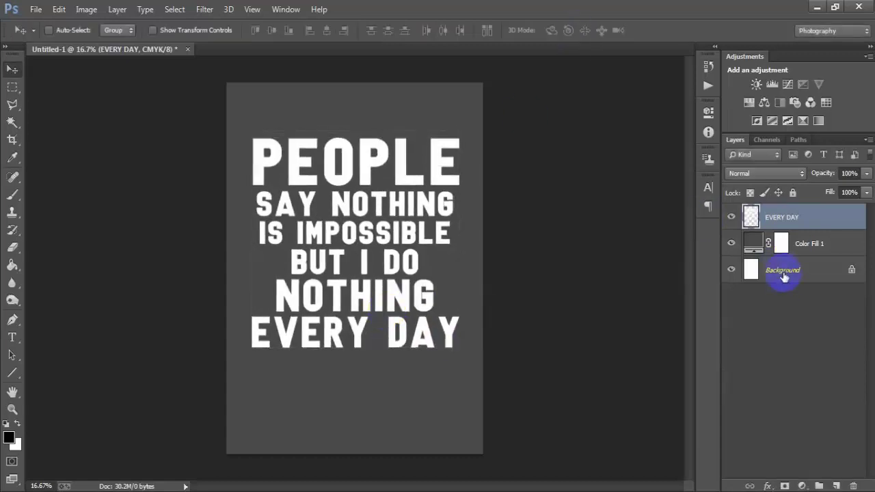
Centre the merged quote horizontally against the Background, leaving only EVERY DAY selected
left_click(783, 273, "ctrl")
left_click(327, 30)
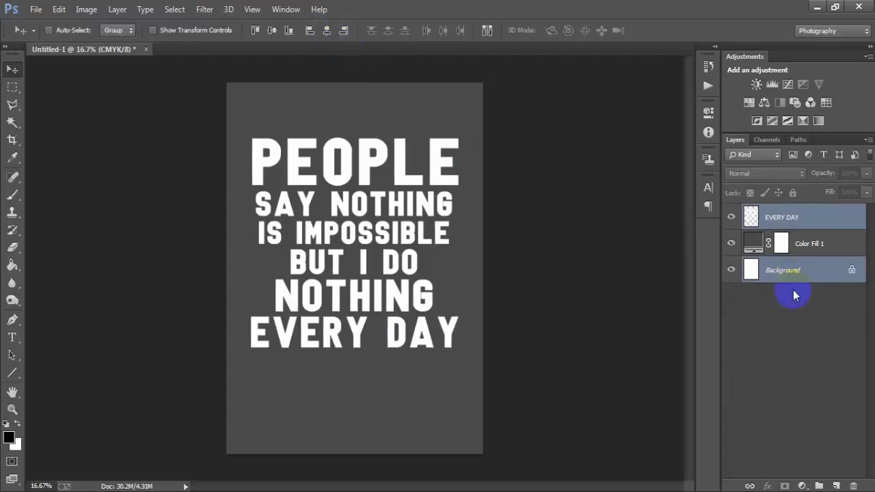
left_click(816, 217)
left_click(730, 217)
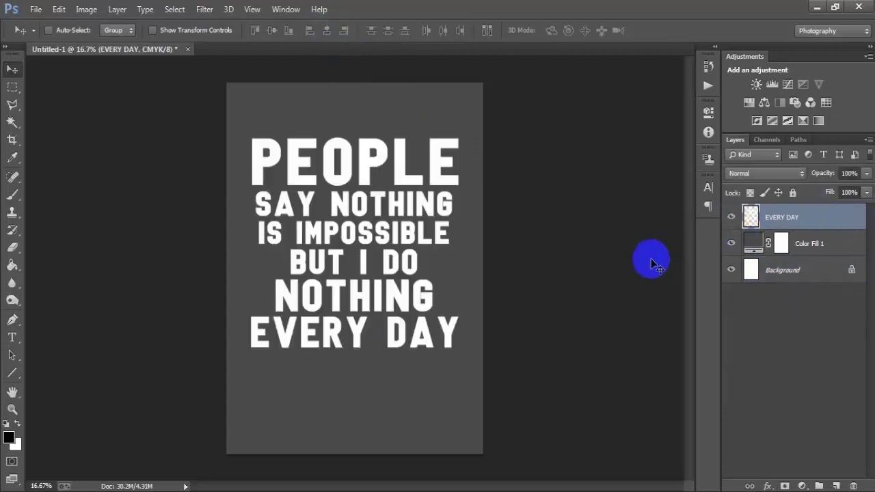
On a new layer, draw a horizontal black line shape below the quote
left_click(835, 486)
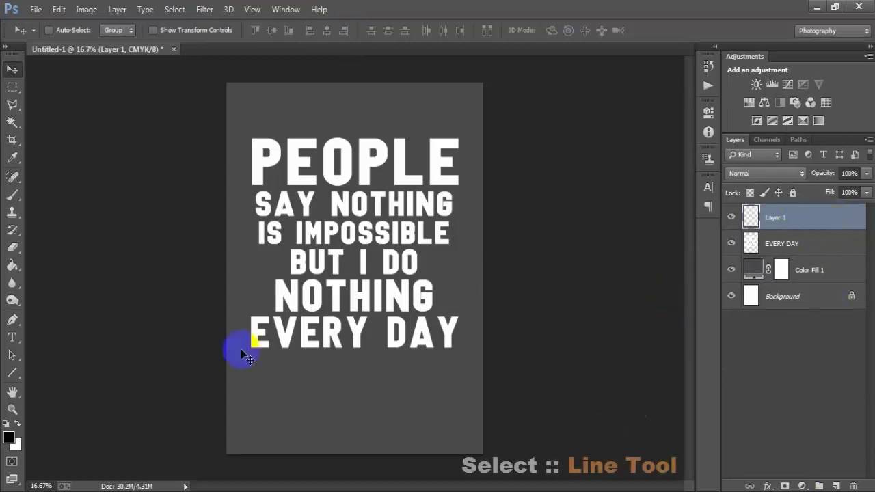
left_click(11, 372)
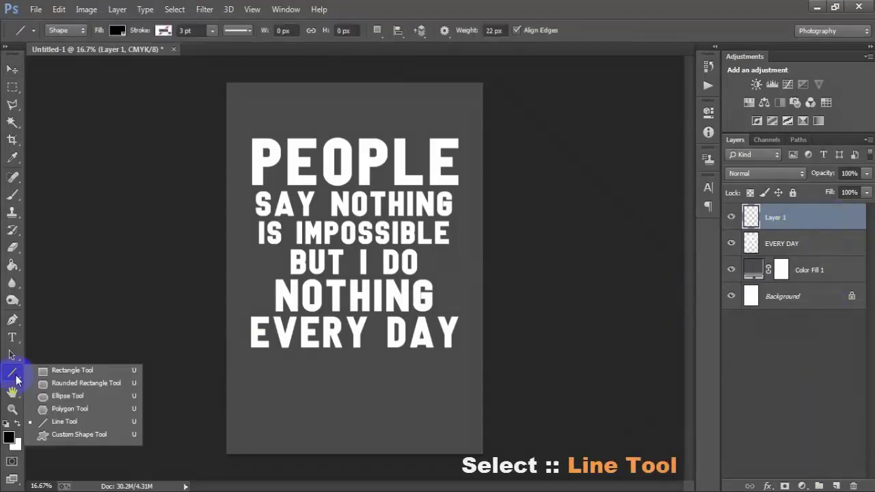
left_click(96, 422)
left_click_drag(274, 390, 481, 396)
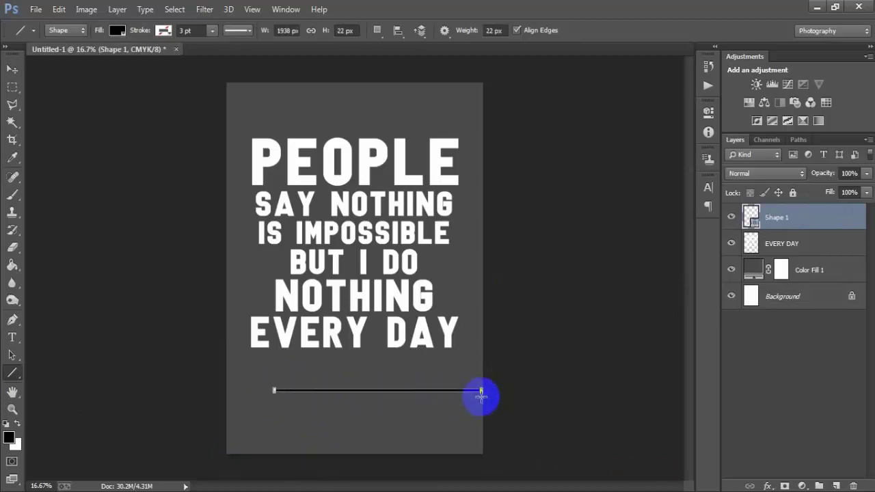
left_click(12, 69)
Rotate the line about 42° into a diagonal and move it across PEOPLE's right end
left_click_drag(337, 385, 323, 359)
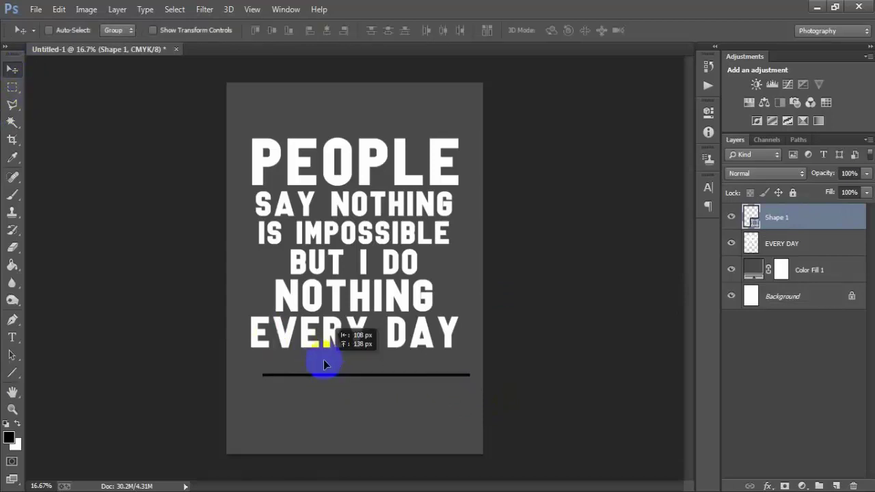
key("ctrl+t")
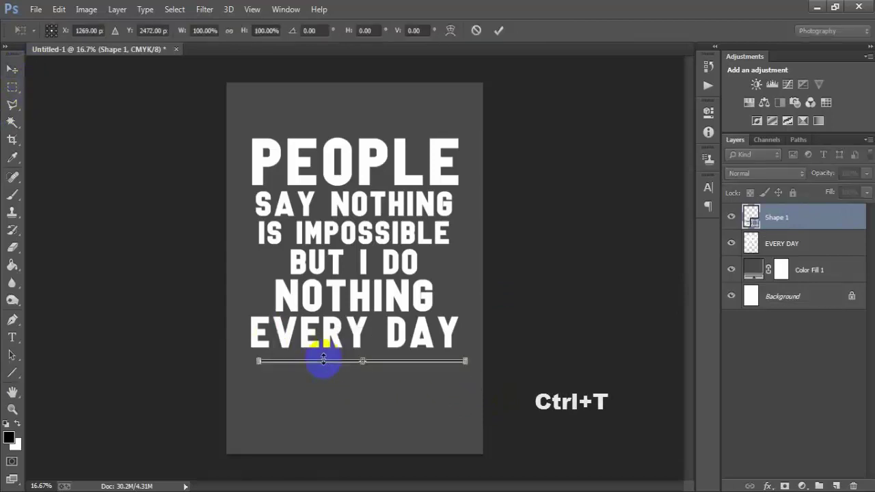
left_click_drag(448, 385, 406, 447)
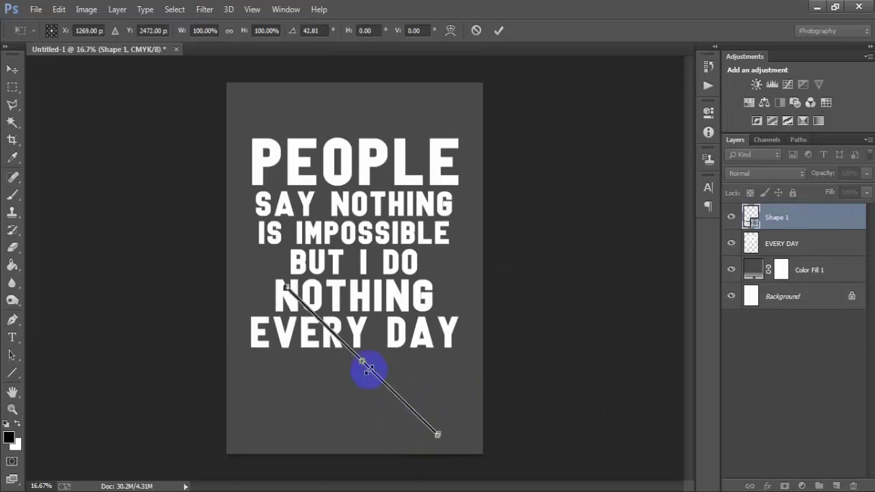
left_click(497, 31)
left_click_drag(352, 356, 419, 178)
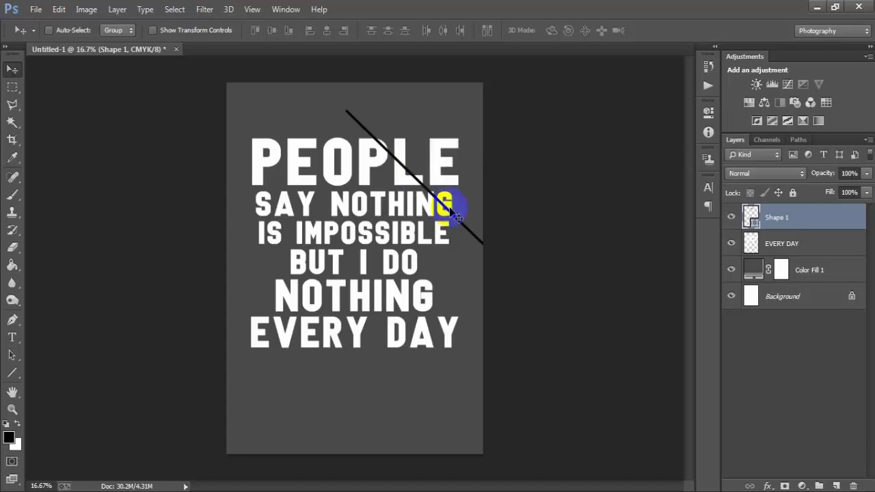
Duplicate the line, rotate slightly and enlarge to about 108%, and nudge it into place
key("ctrl+j")
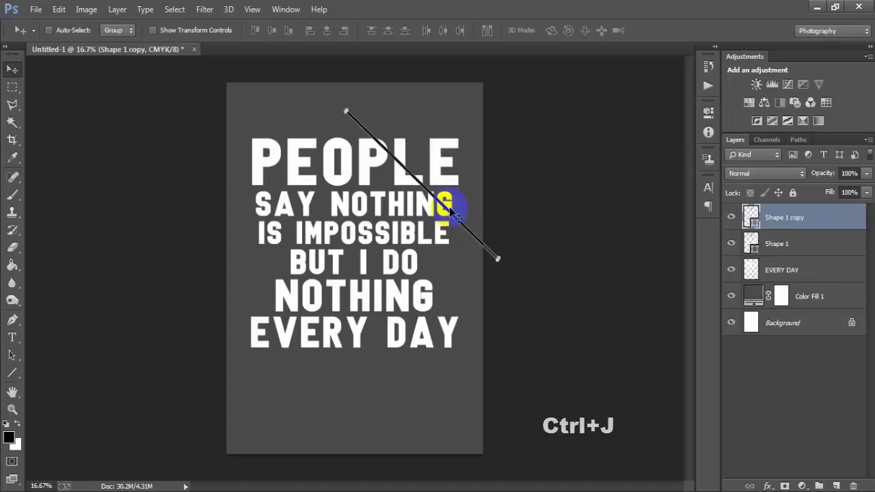
left_click_drag(456, 217, 410, 236)
key("ctrl+t")
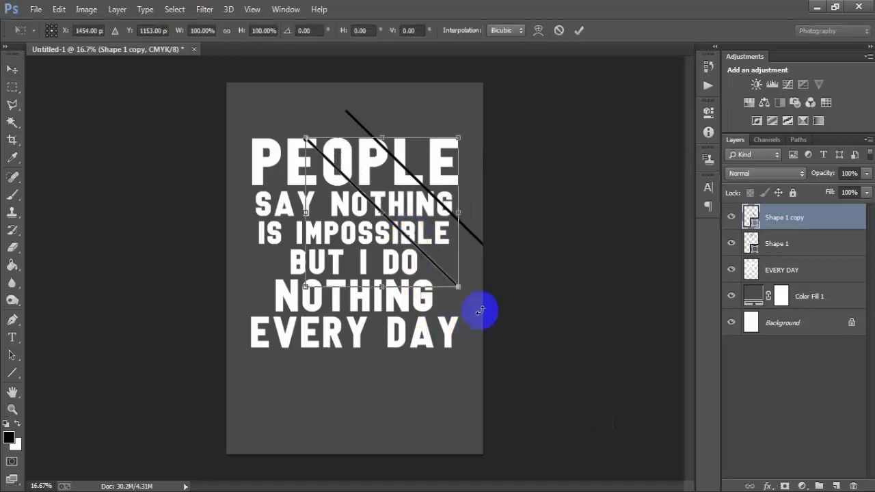
mouse_move(478, 307)
left_mouse_down()
mouse_move(473, 316)
mouse_move(481, 314)
left_mouse_up()
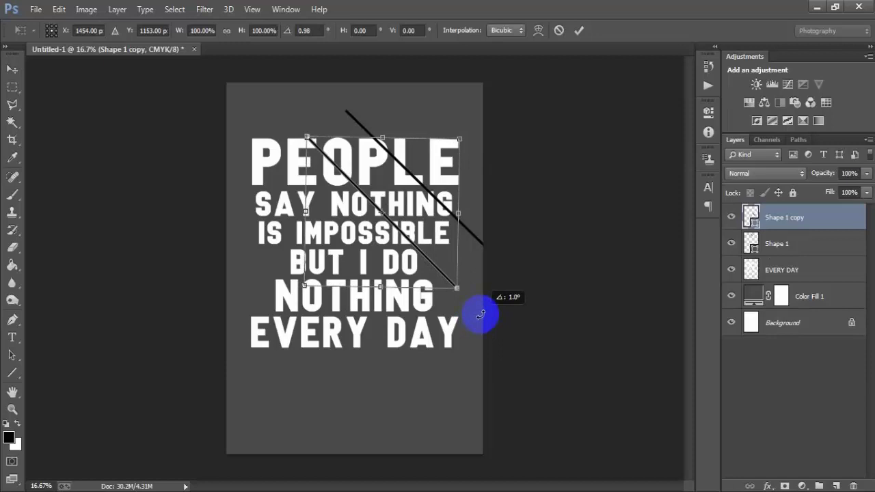
left_click_drag(456, 287, 479, 314)
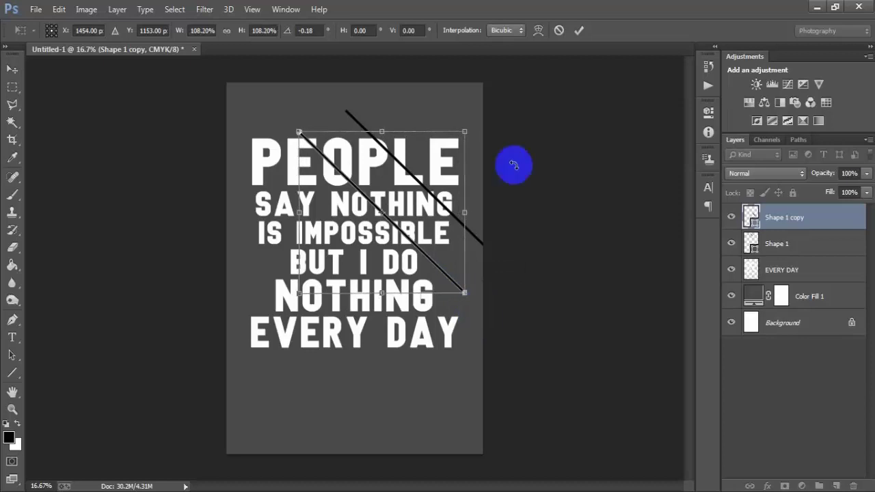
left_click(578, 30)
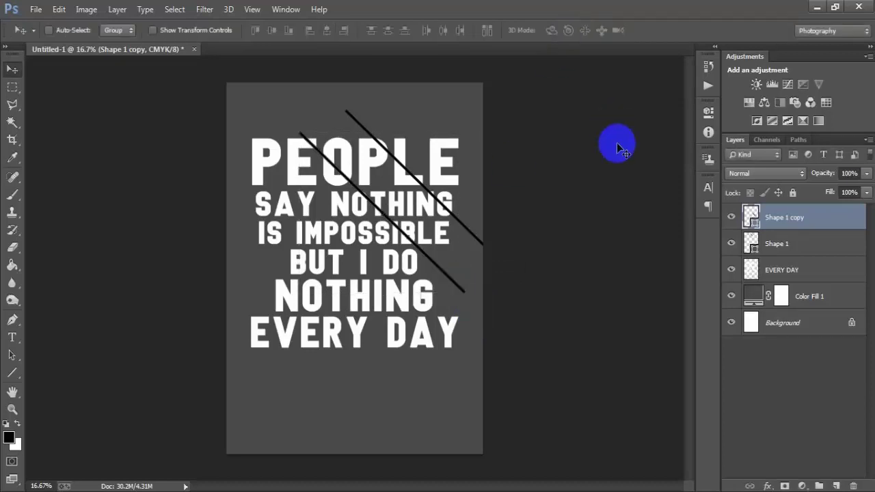
key("shift+Up")
key("shift+Left")
key("shift+Up")
key("shift+Left")
key("shift+Up")
Add third and fourth line copies across the quote's left side and lower right
key("ctrl+j")
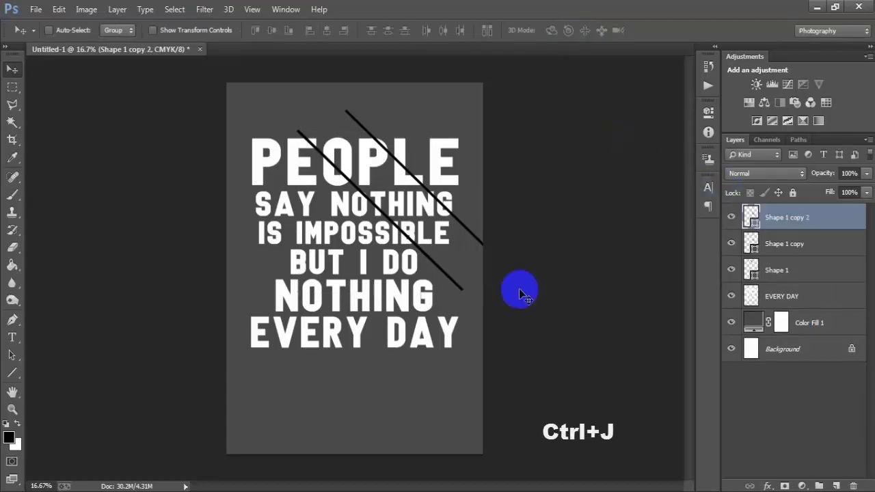
mouse_move(421, 255)
left_mouse_down()
mouse_move(363, 253)
mouse_move(349, 270)
left_mouse_up()
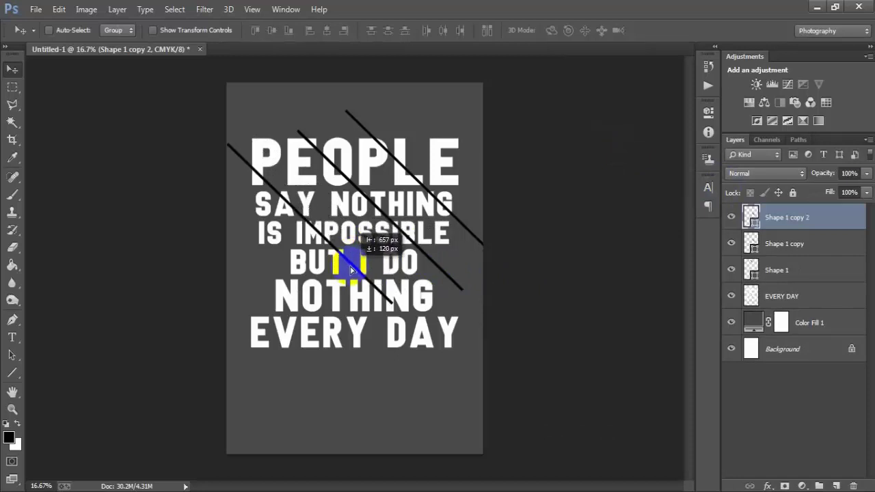
left_click_drag(350, 270, 350, 271)
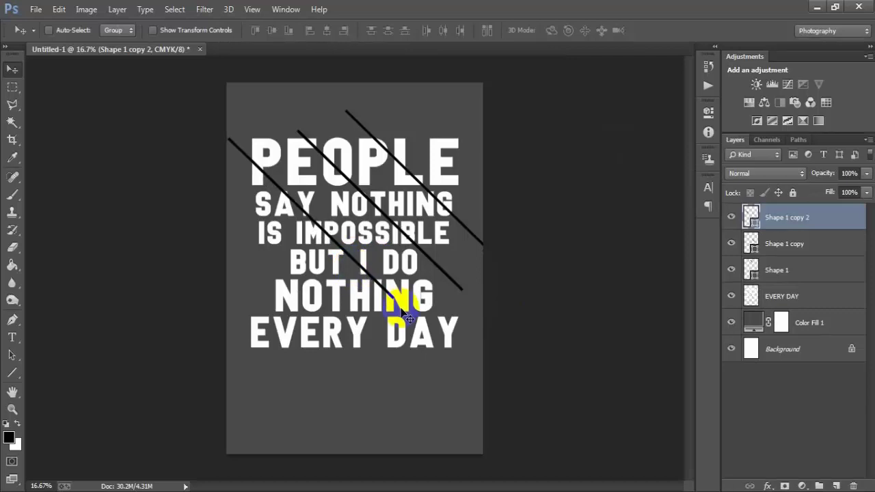
key("ctrl+j")
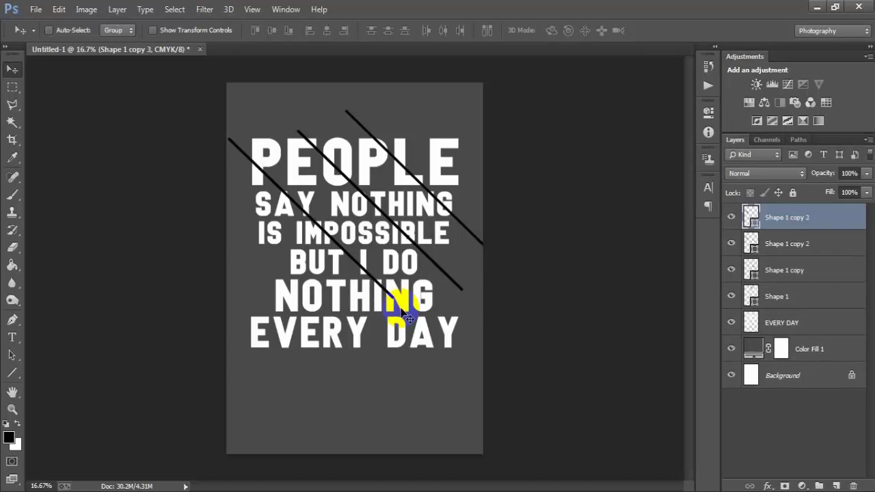
left_click_drag(393, 301, 462, 390)
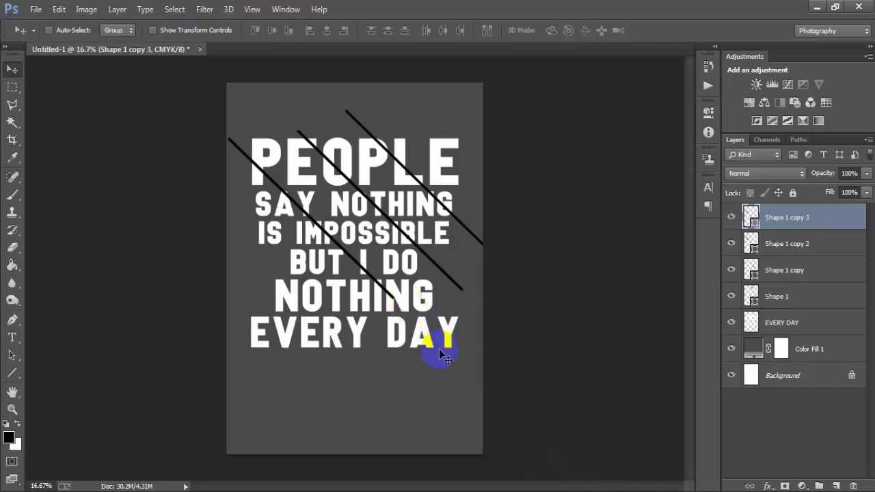
left_click_drag(415, 301, 484, 396)
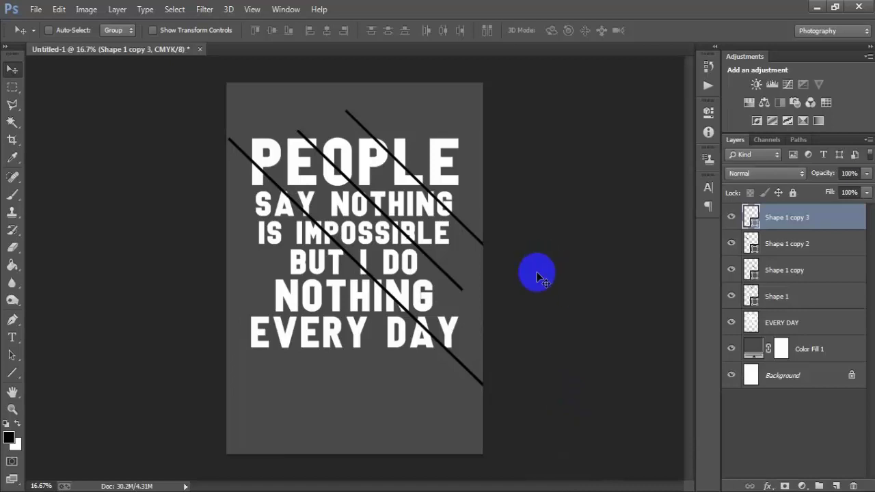
Add fifth and sixth line copies across NOTHING and the lower left, nudged slightly left
key("ctrl+j")
left_click_drag(423, 238, 322, 267)
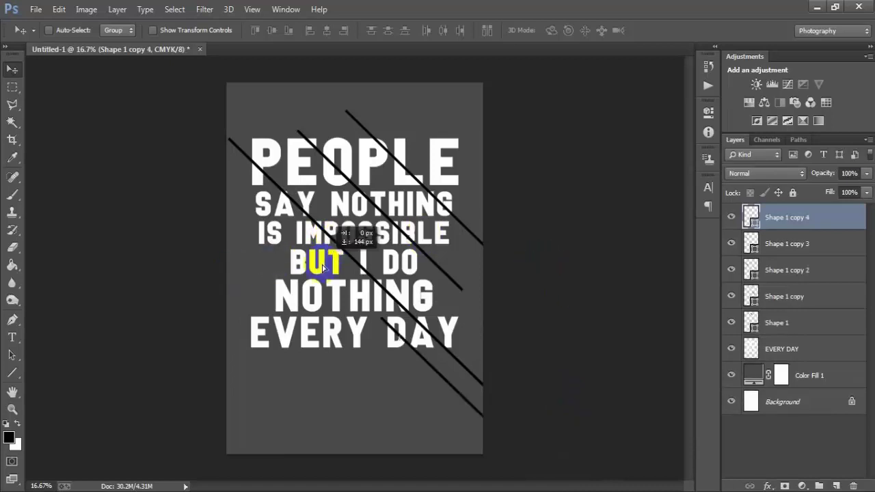
mouse_move(322, 267)
left_mouse_down()
mouse_move(345, 335)
mouse_move(345, 312)
mouse_move(337, 309)
left_mouse_up()
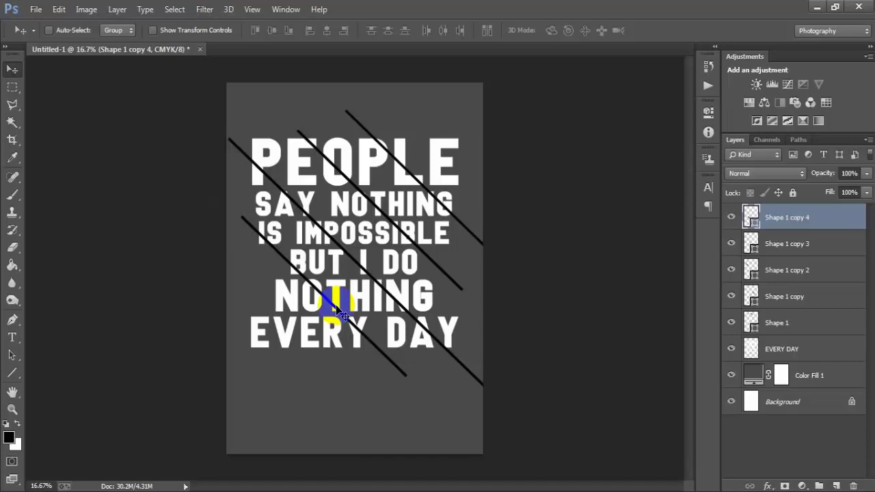
key("ctrl+j")
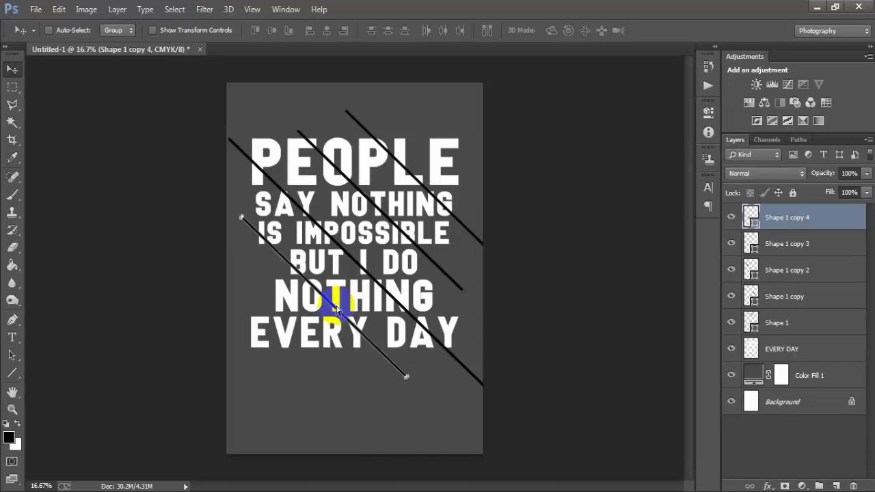
left_click_drag(335, 304, 299, 327)
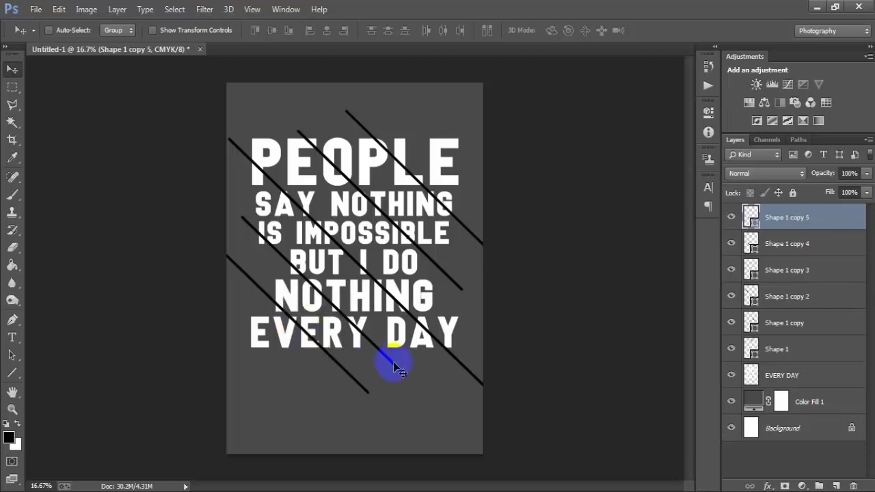
key("Left")
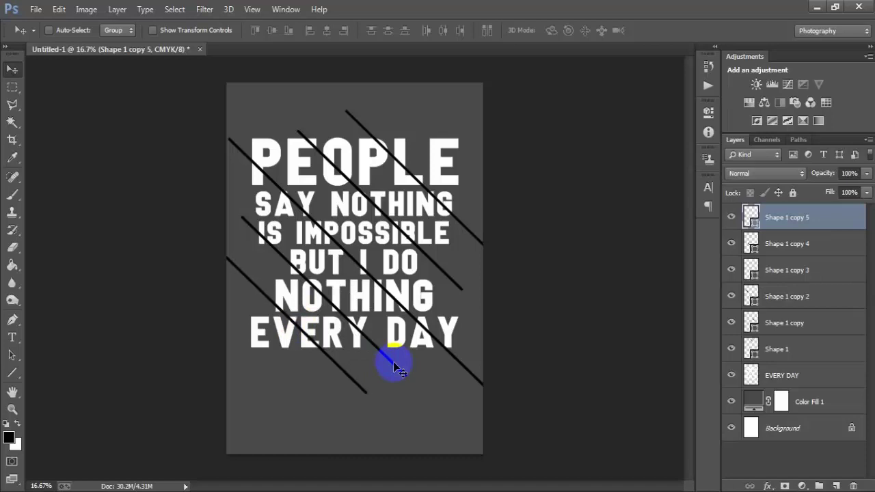
key("Left")
key("Left")
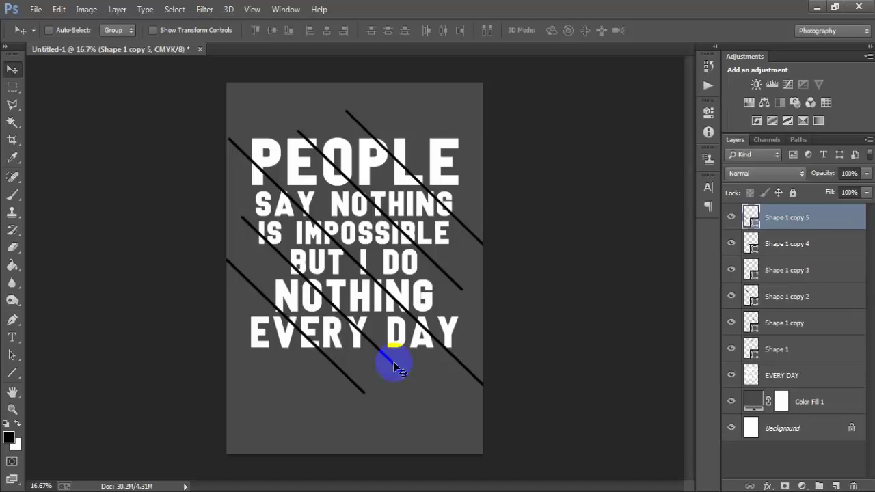
Step through the Shape 1 copy layers and nudge Shape 1 copy 4 slightly down
left_click(751, 322)
left_click(731, 323)
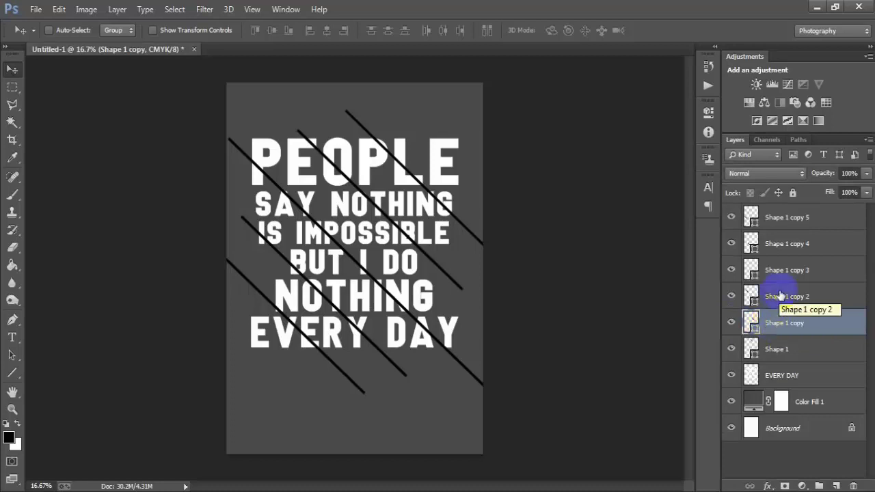
left_click(782, 296)
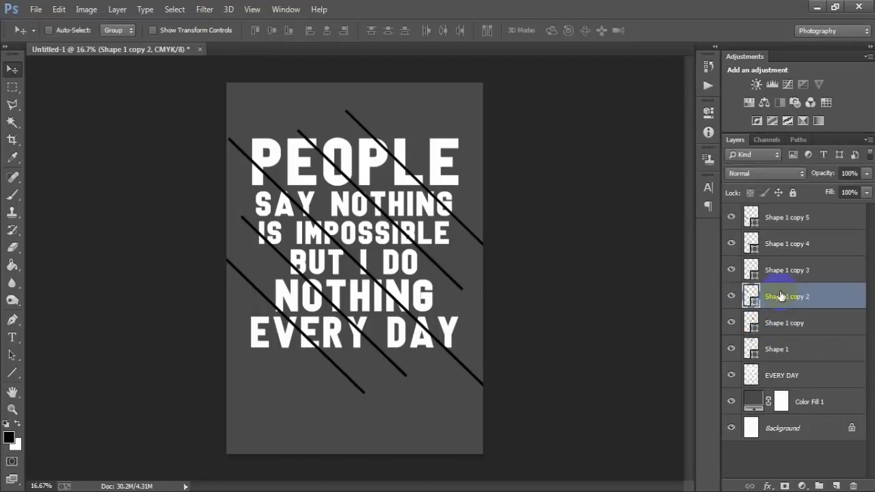
left_click(790, 271, "shift")
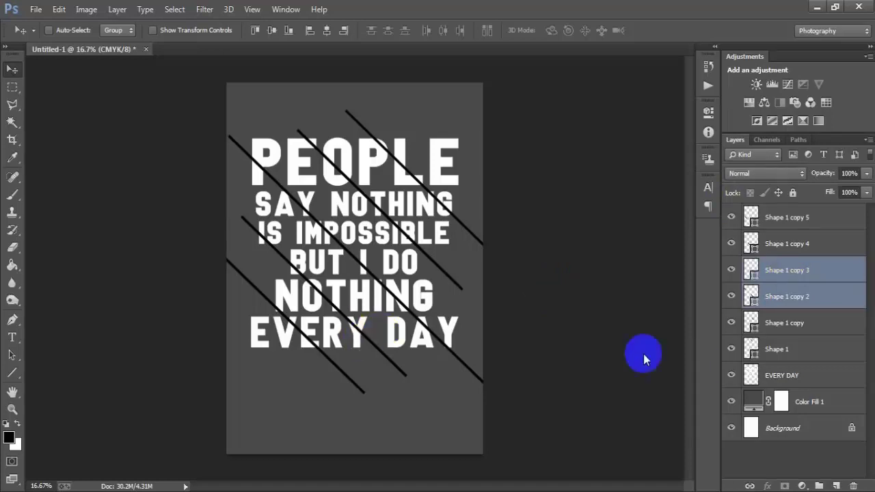
left_click(789, 246)
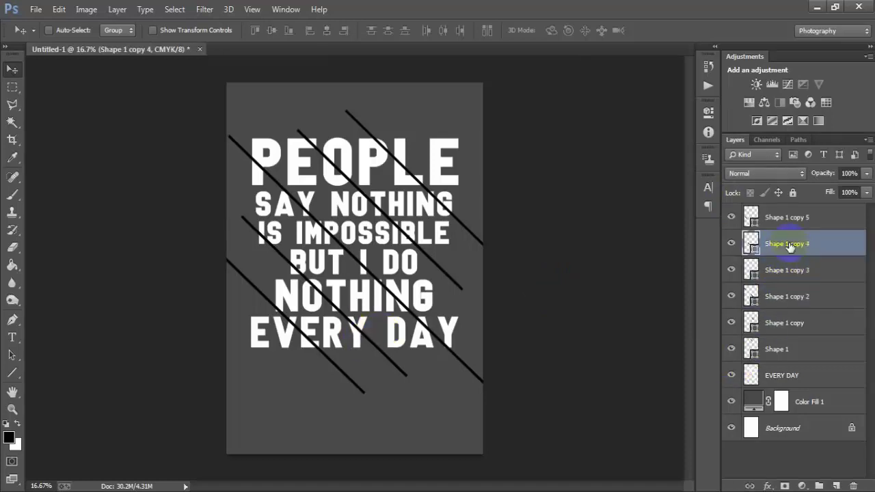
key("Down")
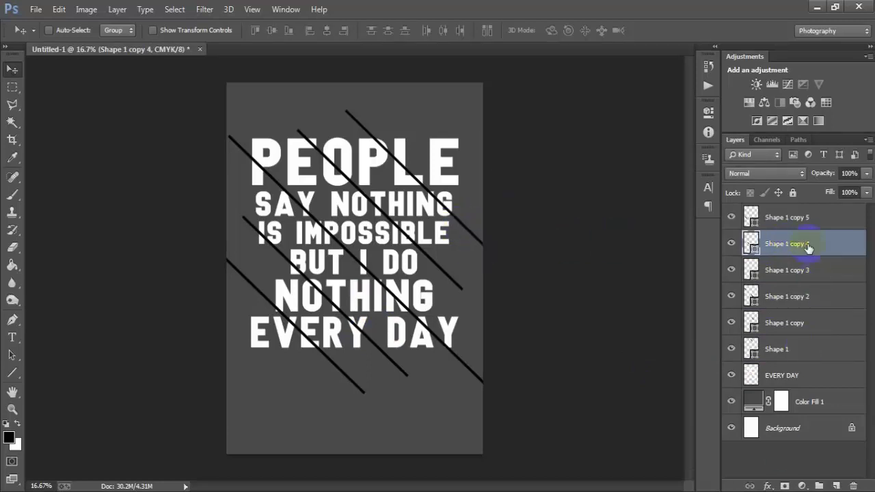
Merge all six line layers into Shape 1 copy 5 and rasterize it
left_click(799, 215)
left_click(791, 356, "shift")
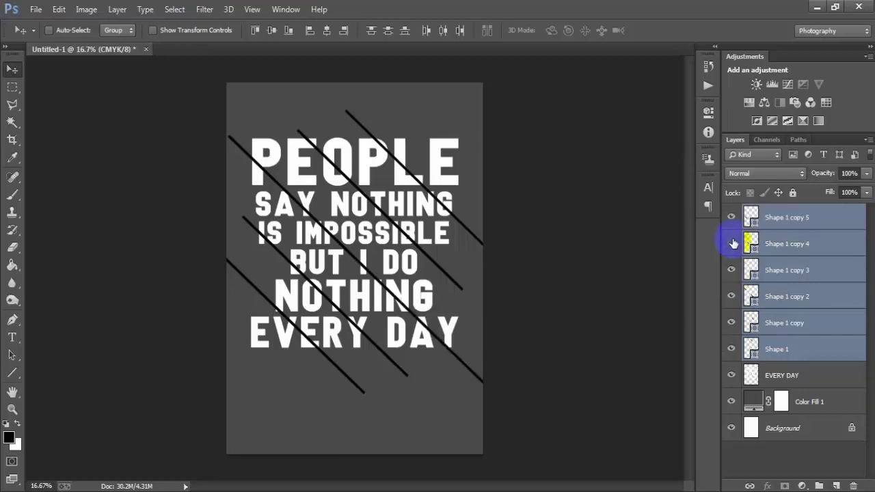
key("ctrl+e")
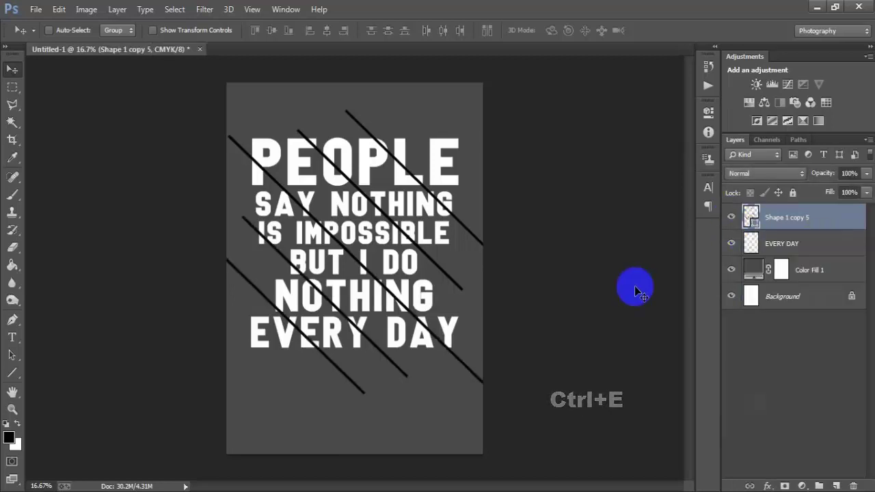
left_click(730, 217)
left_click(730, 218)
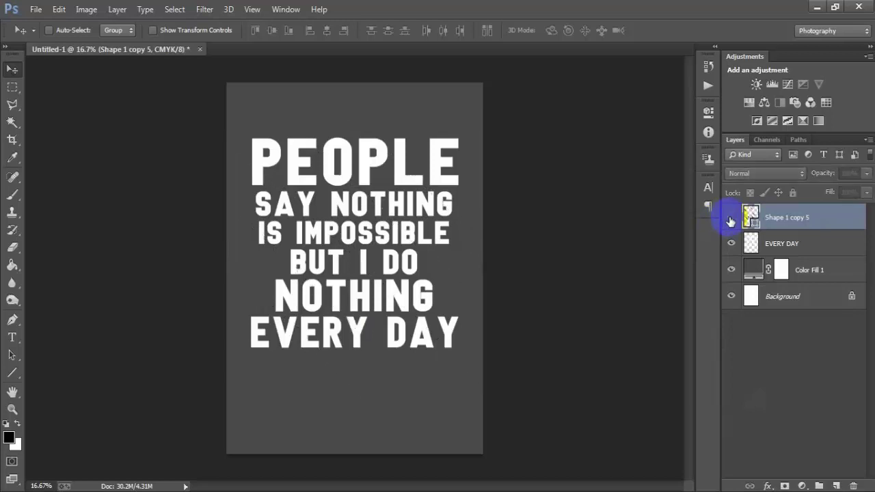
left_click(730, 217)
right_click(834, 216)
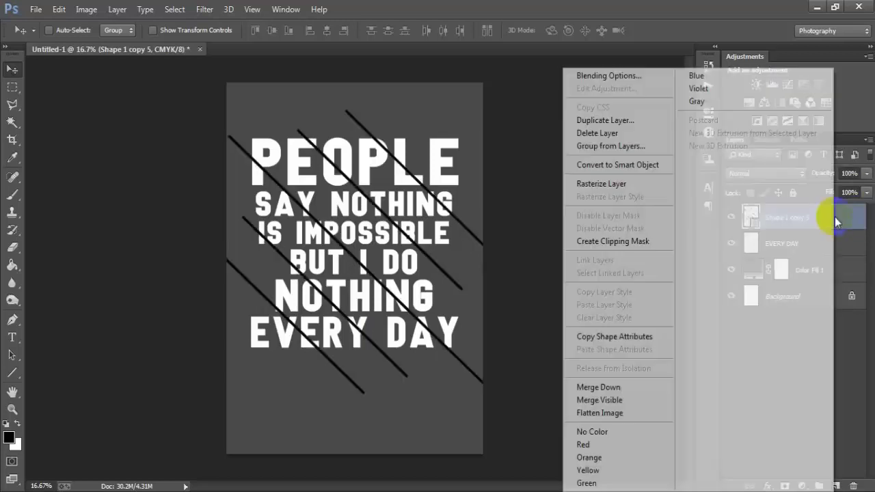
left_click(601, 184)
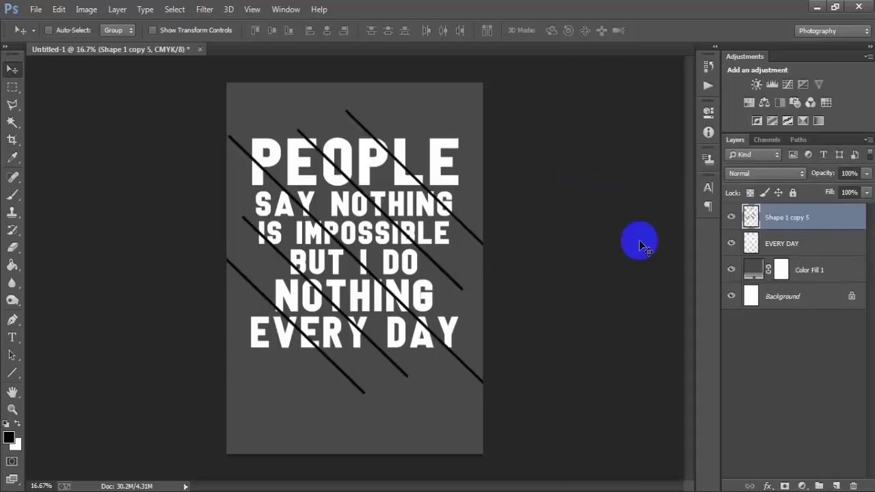
left_click(730, 217)
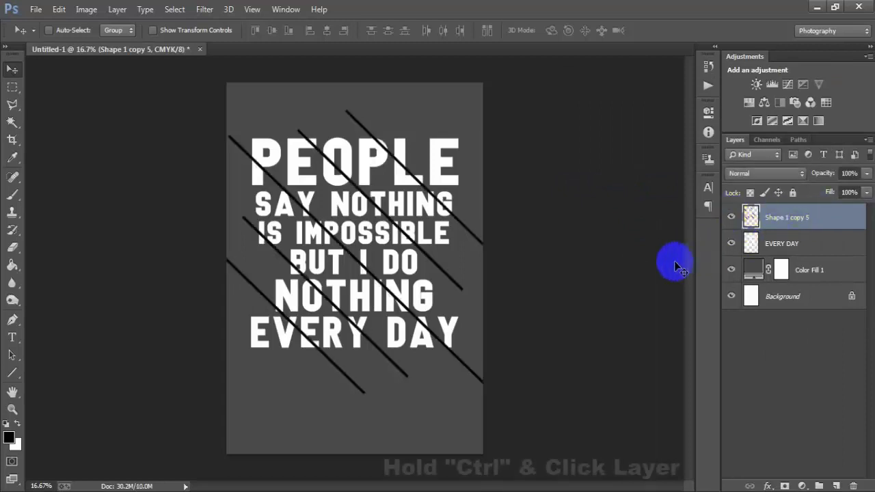
Load the stripes as a selection and delete those areas from the EVERY DAY text layer
left_click(743, 217, "ctrl")
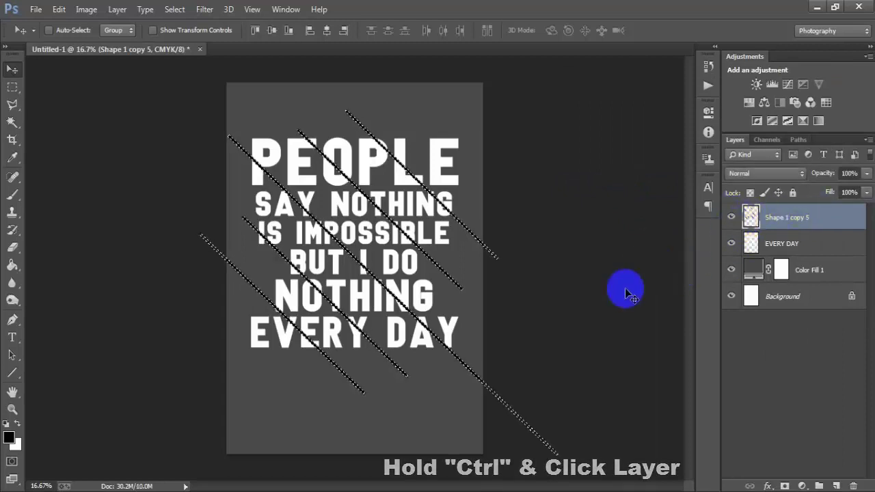
left_click(801, 244)
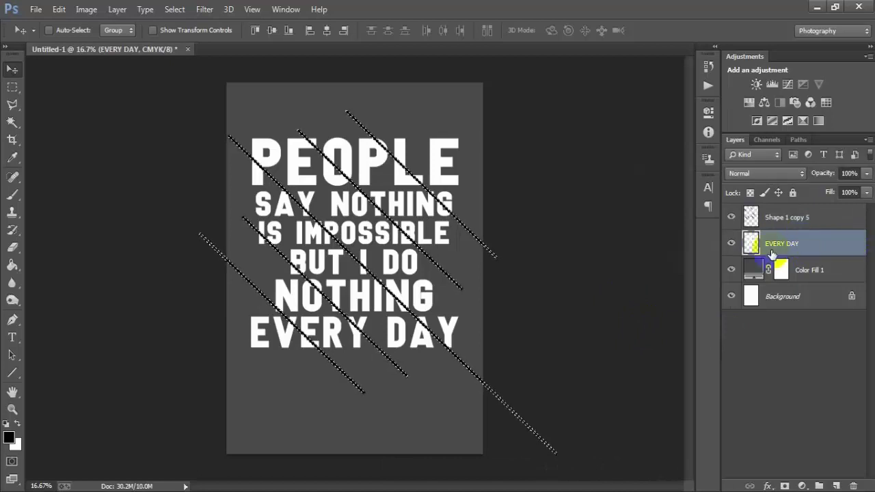
left_click(731, 244)
left_click(732, 244)
left_click(732, 244)
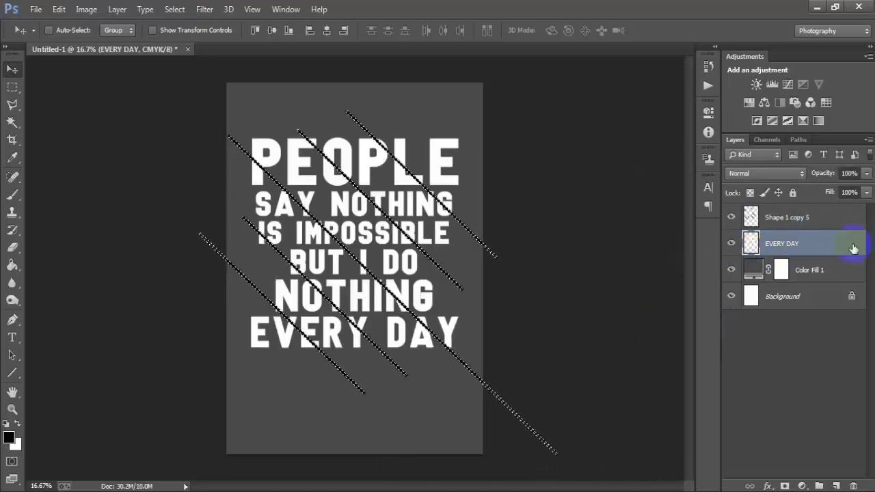
key("Delete")
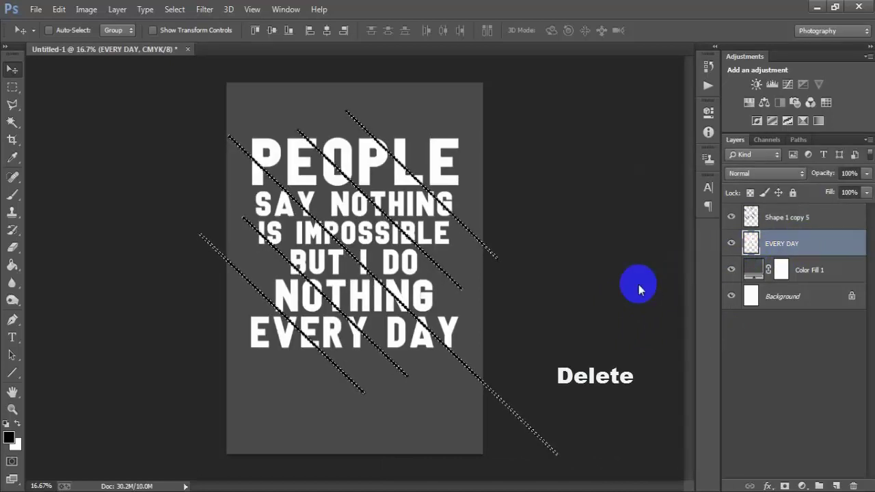
Deselect, check the sliced text by toggling the stripes, then delete the Shape 1 copy 5 layer
left_click(815, 214)
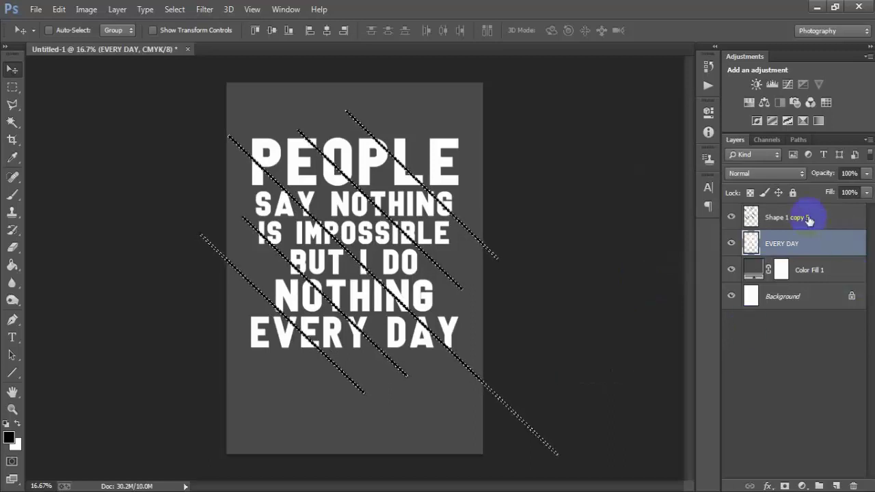
key("ctrl+d")
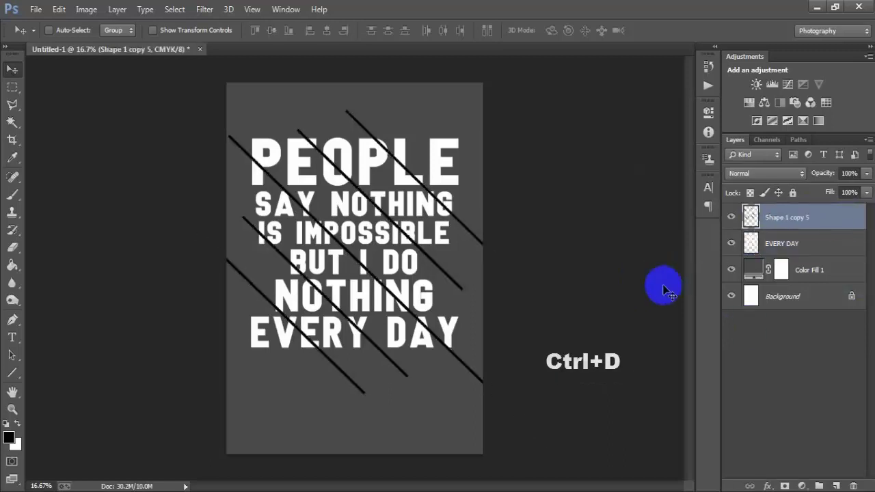
left_click(730, 216)
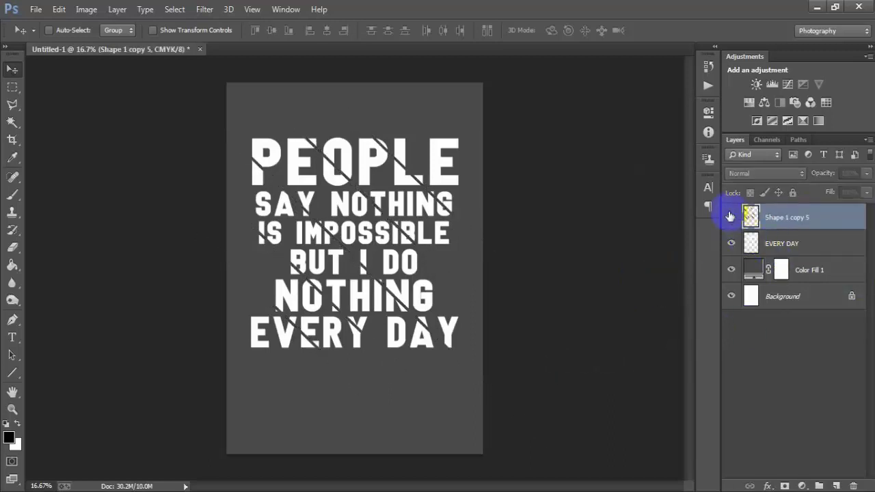
left_click(730, 216)
left_click(730, 216)
left_click(730, 216)
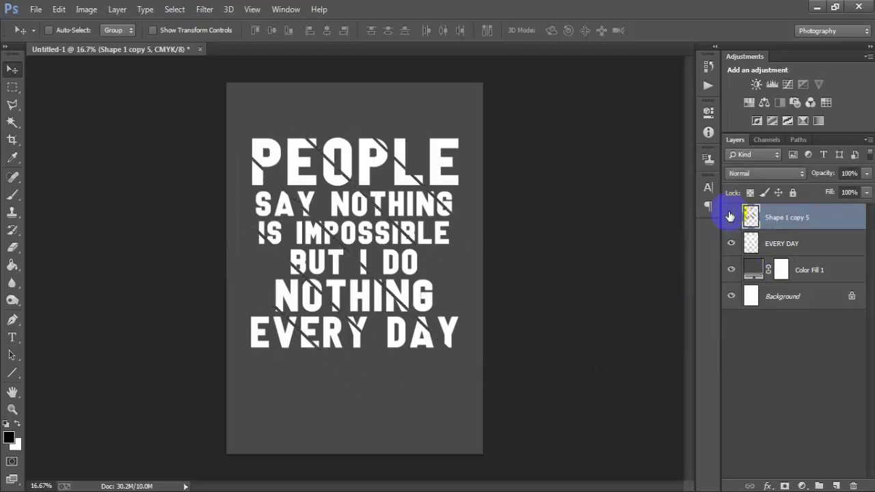
left_click(730, 216)
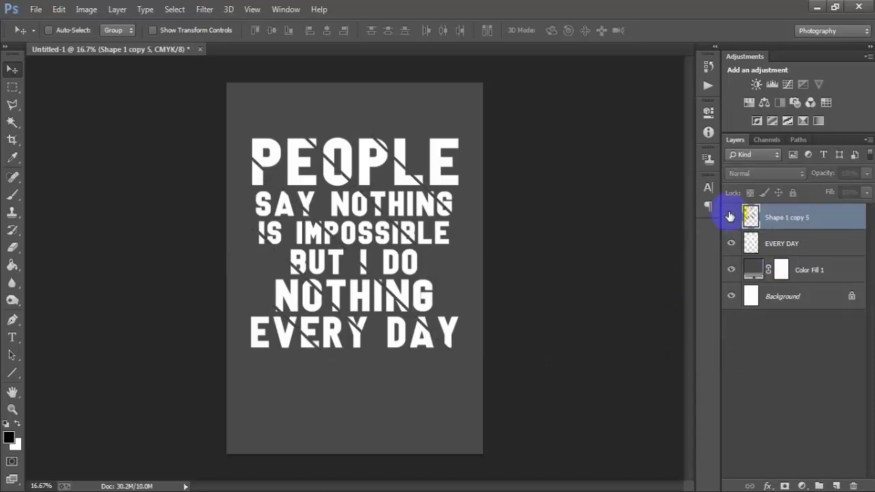
left_click(730, 216)
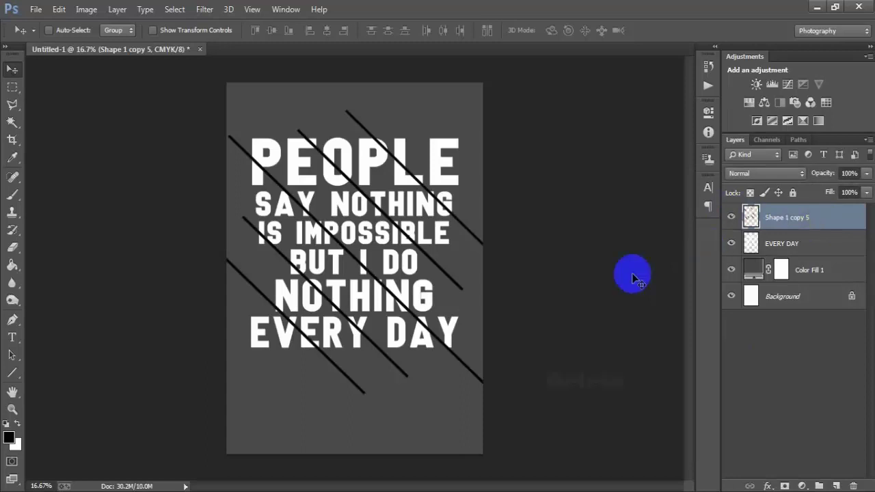
key("Delete")
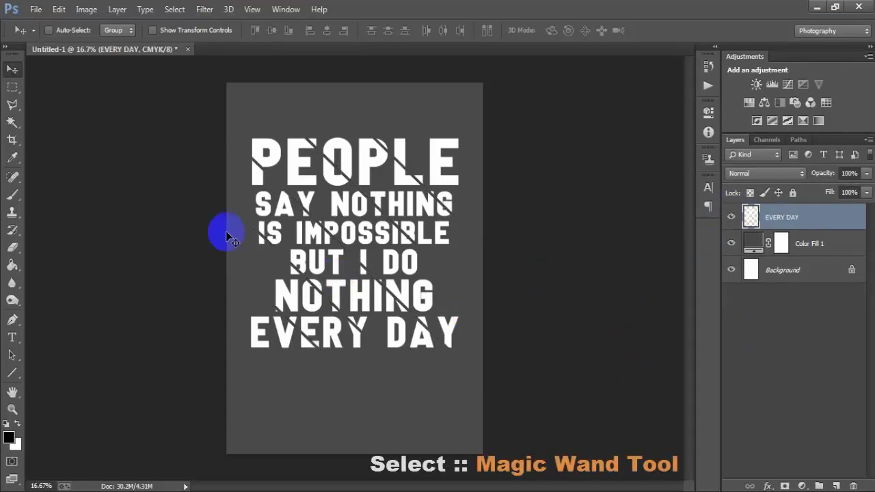
Magic Wand-select the L and E slices of PEOPLE plus the top of NOTHING's G
left_click(15, 123)
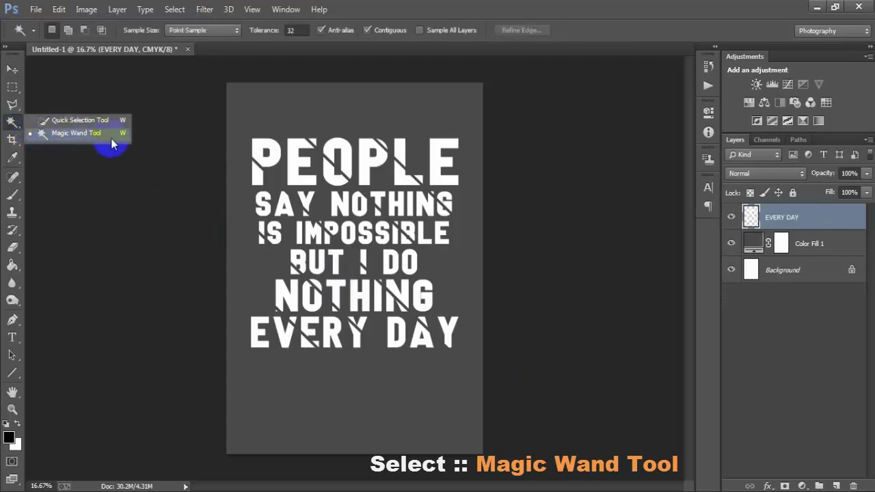
left_click(92, 133)
scroll(443, 199, "up", 1)
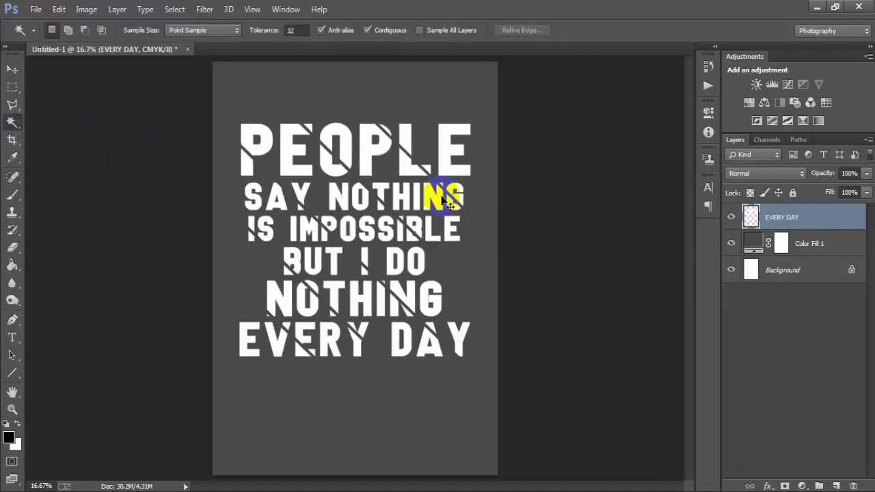
scroll(441, 191, "up", 1)
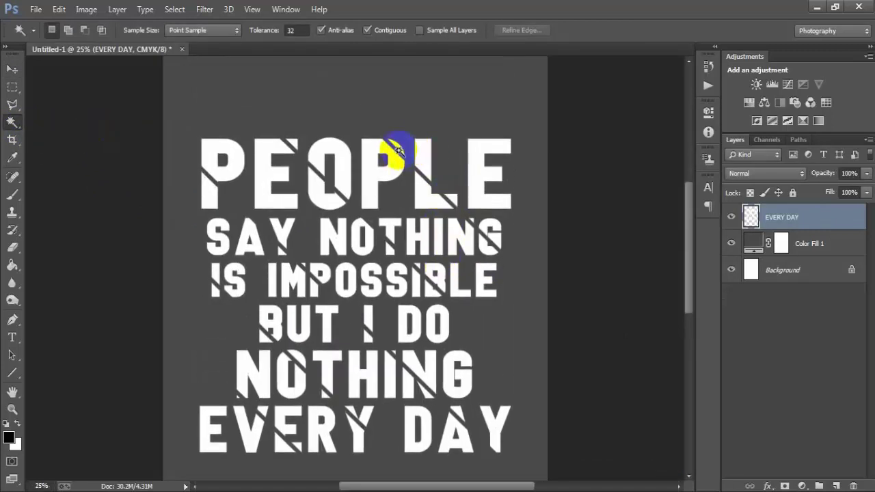
left_click(399, 147)
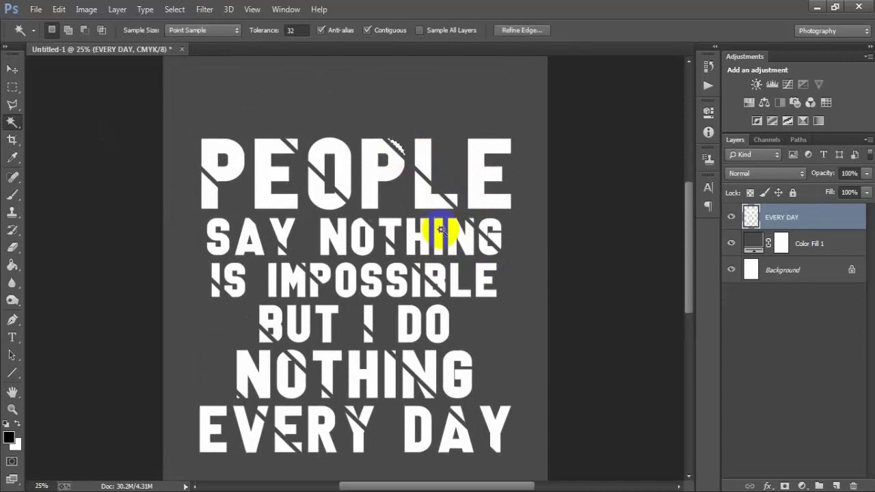
left_click(439, 179, "shift")
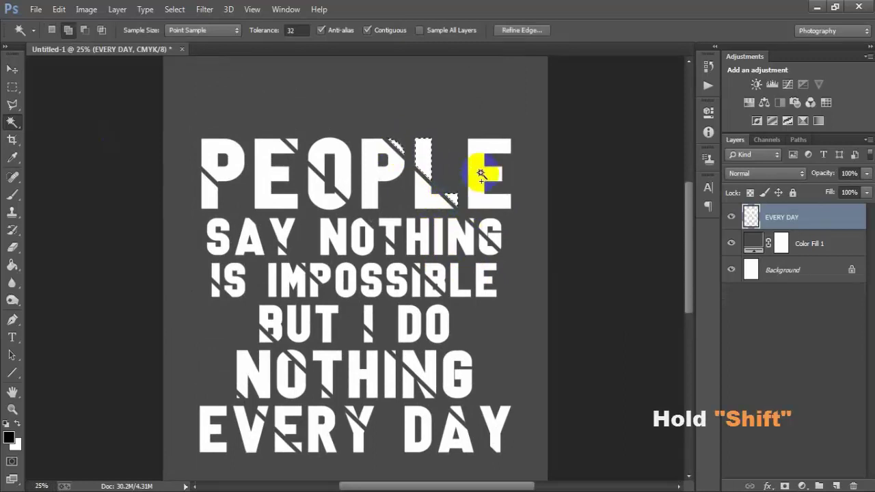
left_click(479, 159, "shift")
left_click(492, 231, "shift")
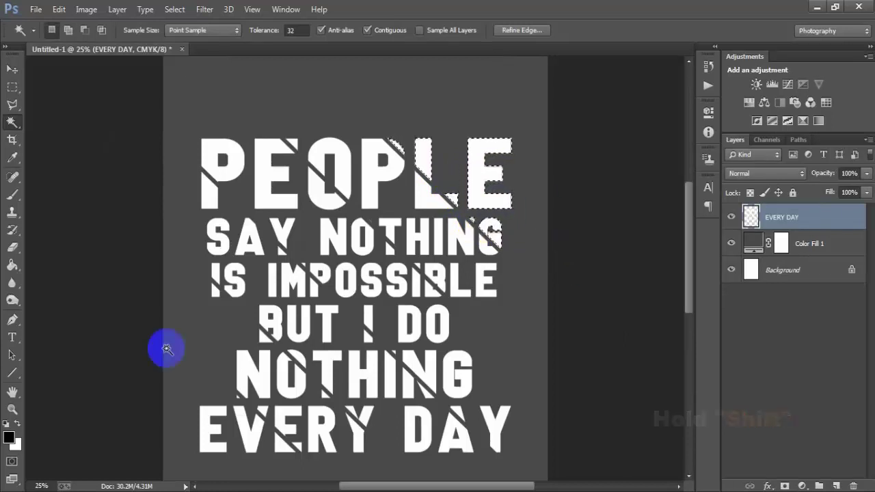
Fill the selected slices with blue #3a92eb and deselect
left_click(8, 441)
double_click(643, 284)
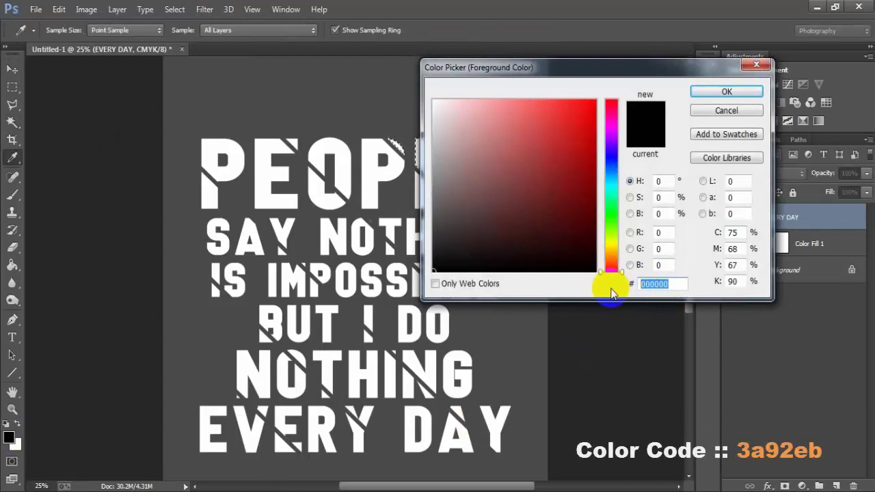
type("3a9")
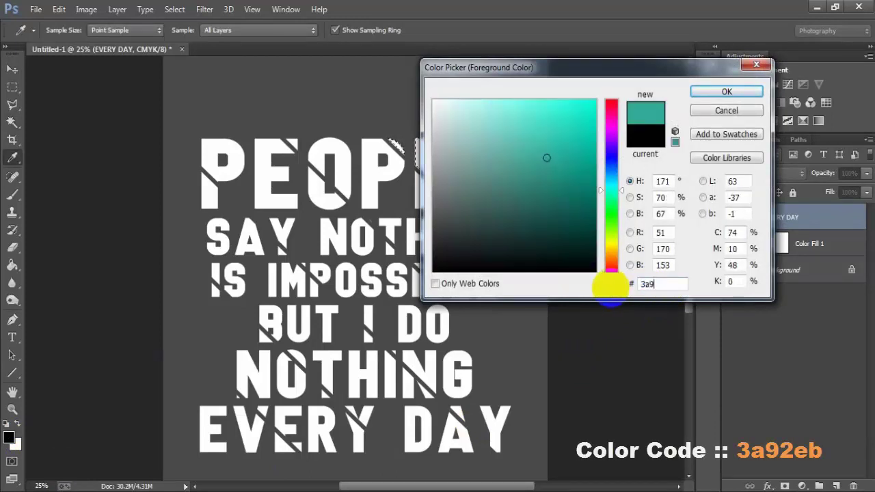
type("2eb")
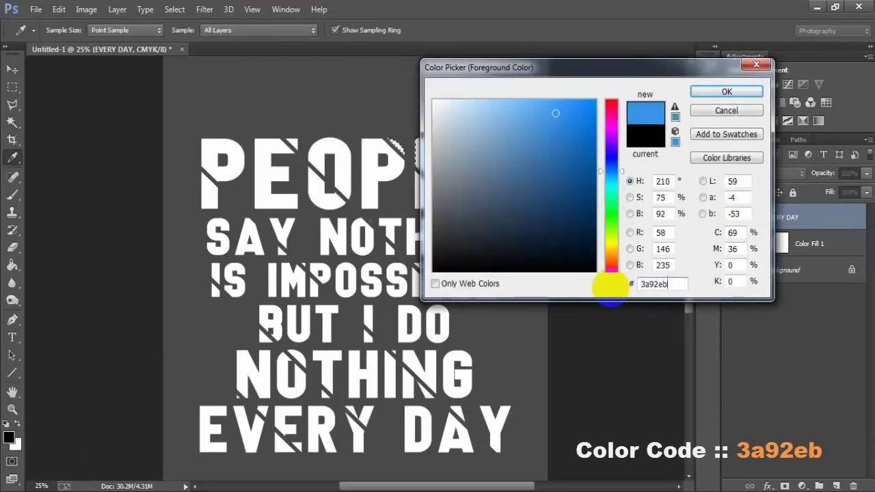
double_click(653, 283)
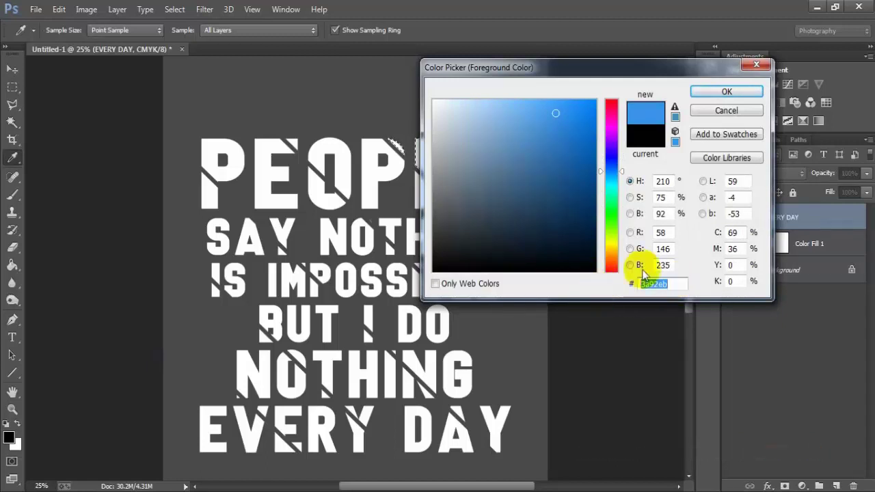
left_click(713, 90)
key("w")
key("alt+BackSpace")
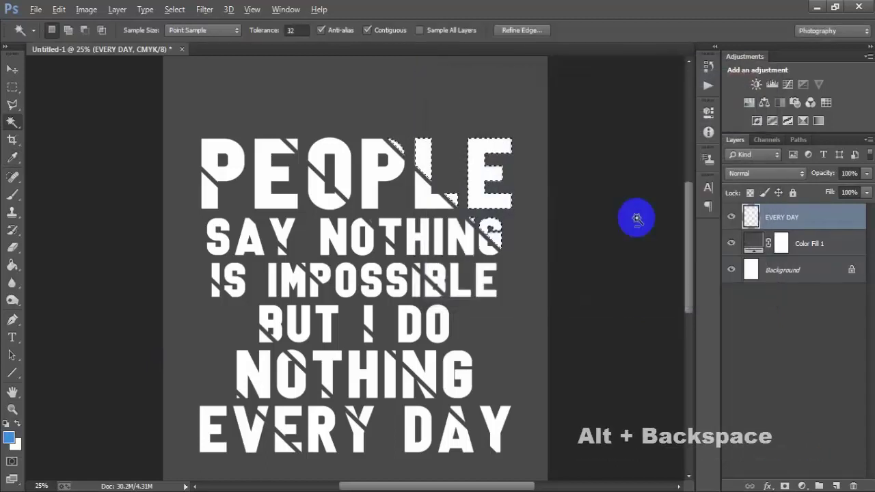
key("ctrl+d")
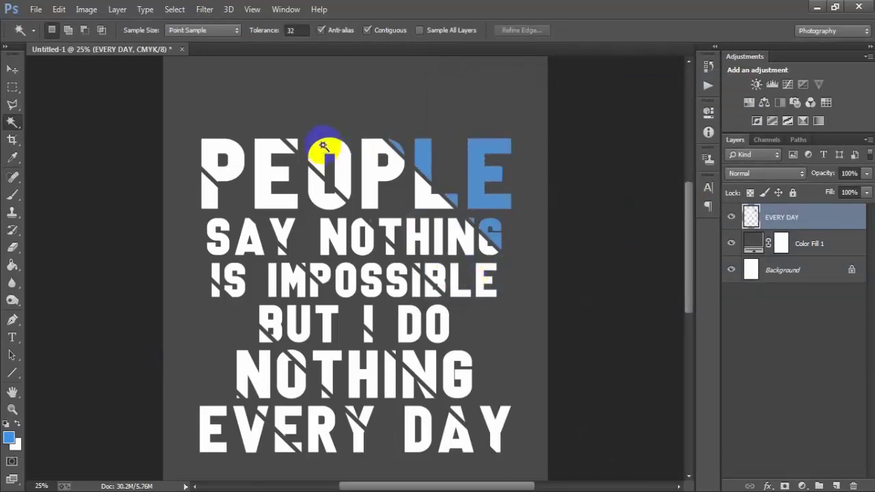
Magic Wand-select the O, P and L slices of PEOPLE, clearing an accidental full selection
right_click(14, 122)
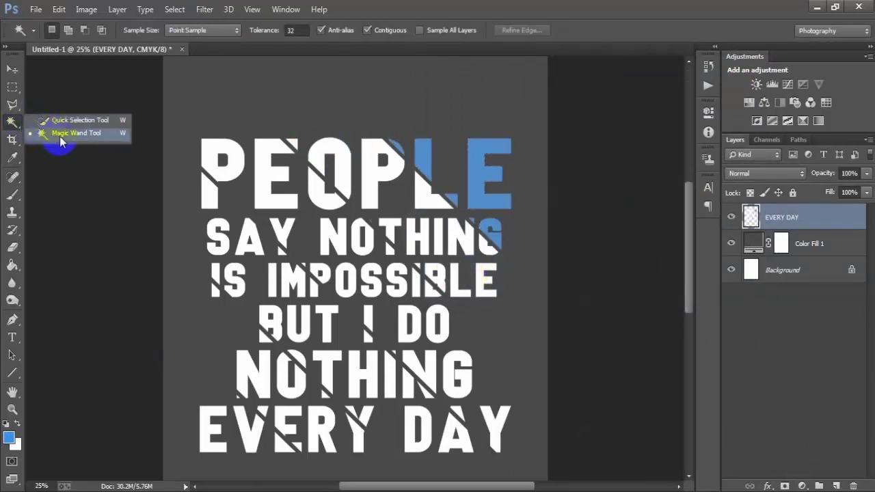
left_click(60, 137)
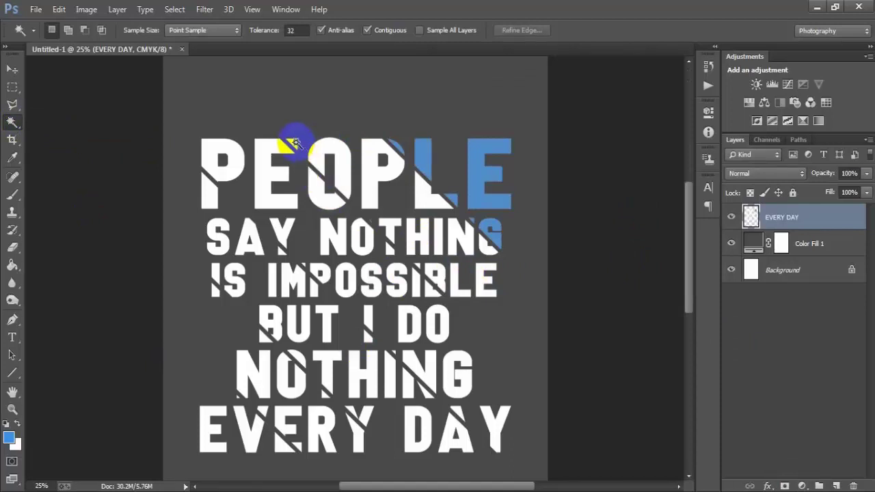
left_click(294, 143)
left_click(344, 157, "shift")
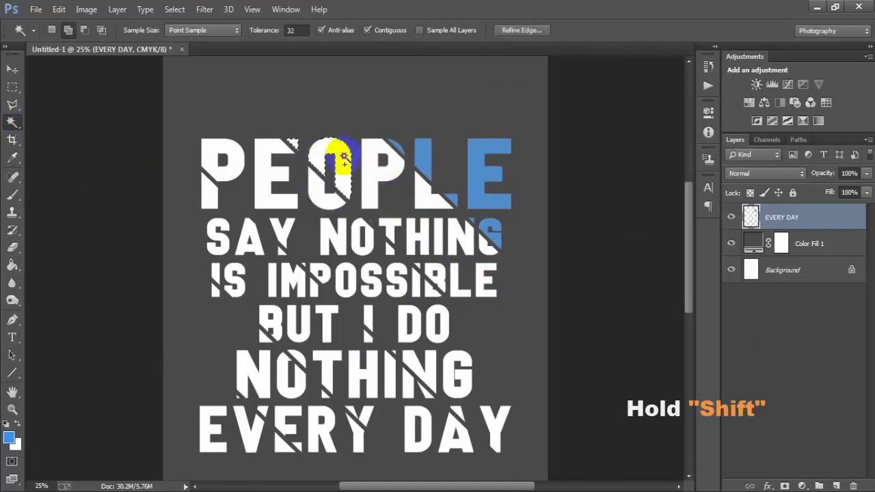
left_click(367, 172, "shift")
left_click(416, 191, "shift")
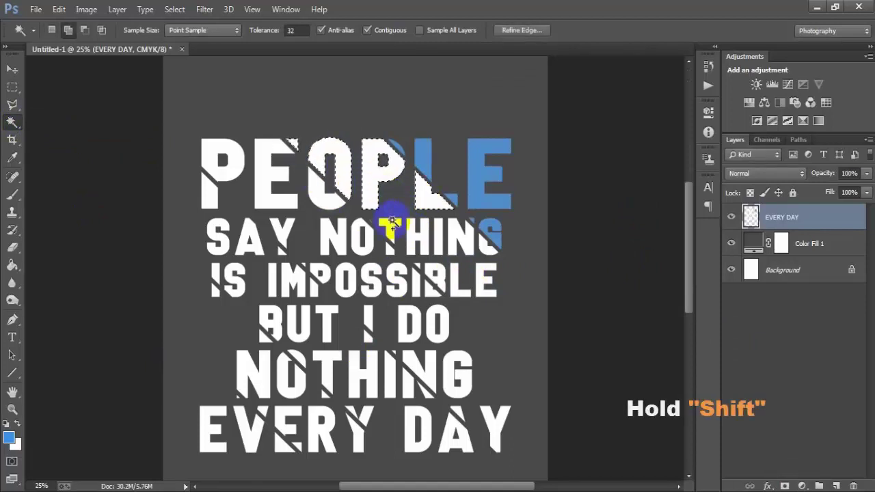
left_click(369, 222, "shift")
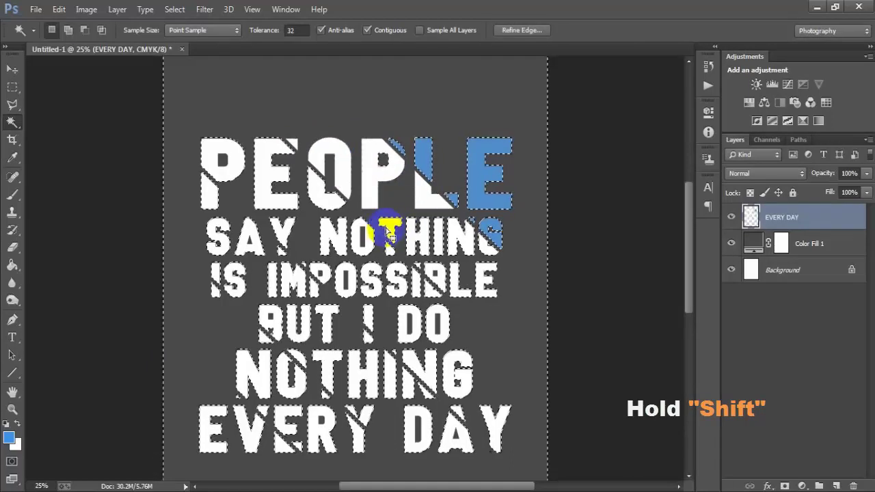
key("ctrl+d")
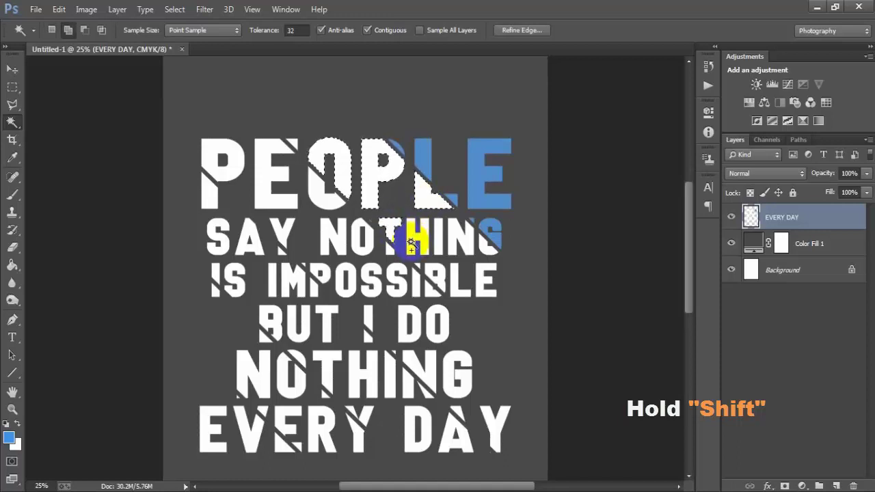
Select the HI and NG slices of NOTHING and the BLE slices of IMPOSSIBLE
left_click(439, 240, "shift")
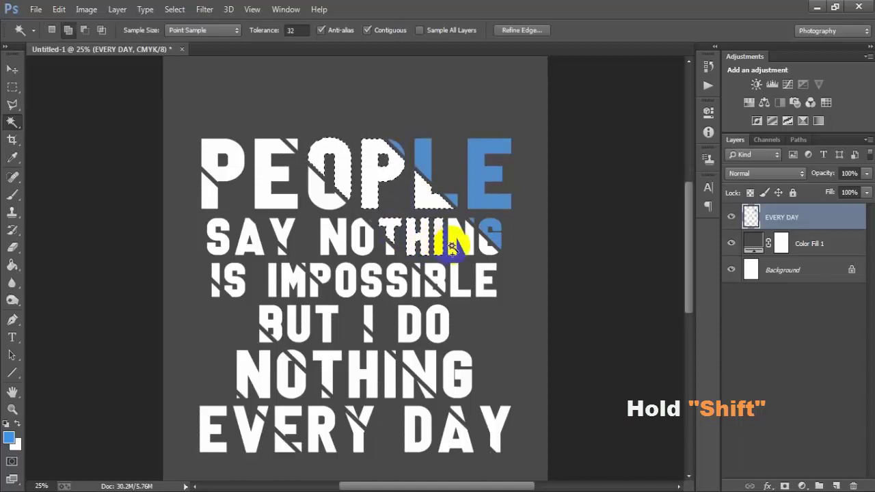
left_click(482, 239, "shift")
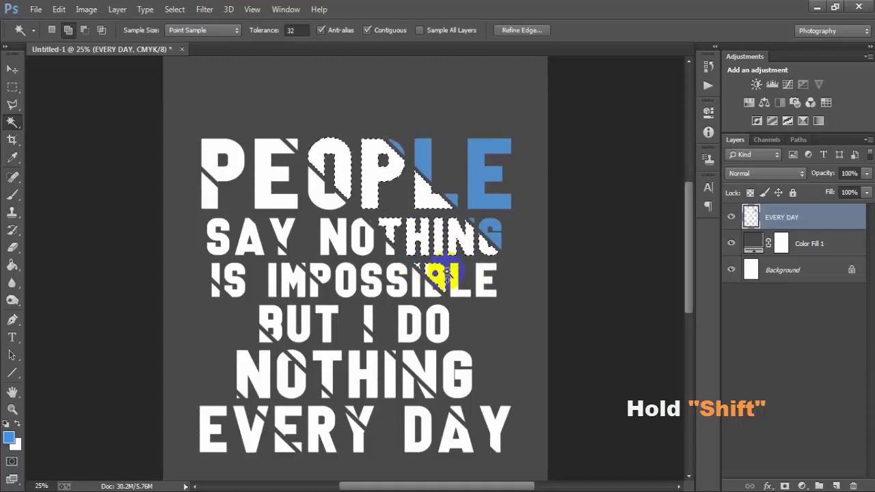
left_click(452, 280, "shift")
left_click(484, 294, "shift")
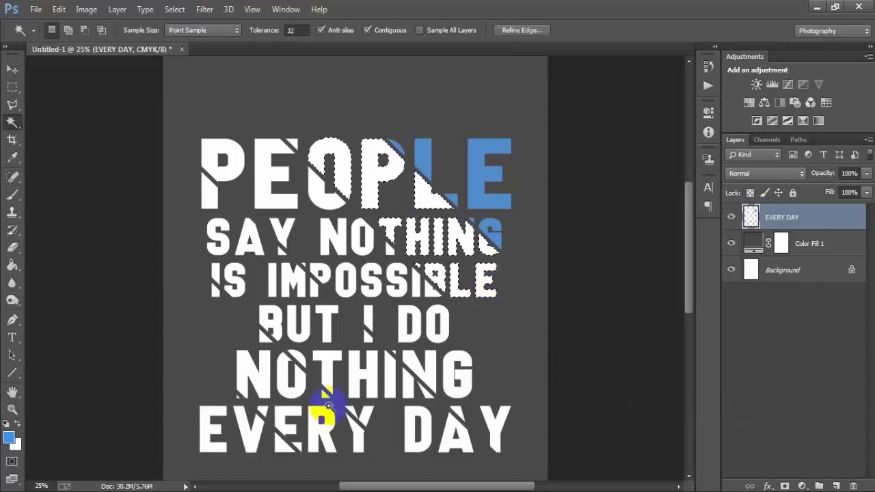
left_click(15, 444)
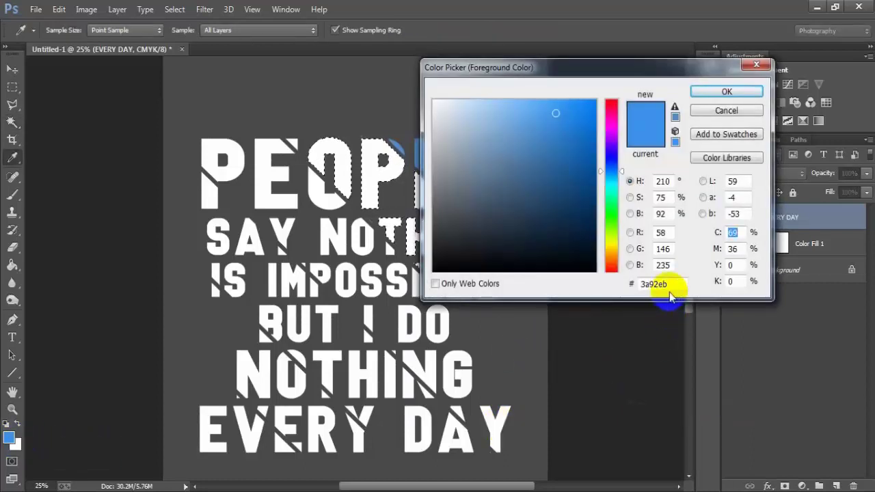
Set the foreground to teal 1e8a8d, fill the selected slices, and deselect
type("1")
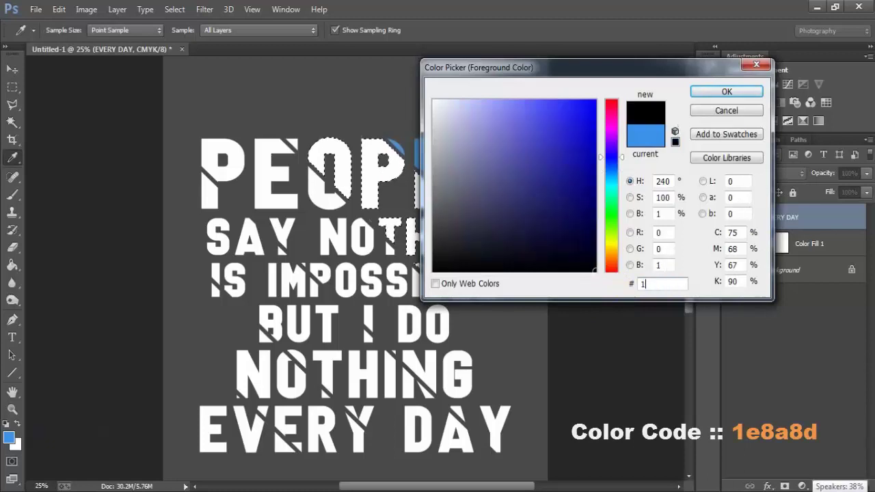
type("e8")
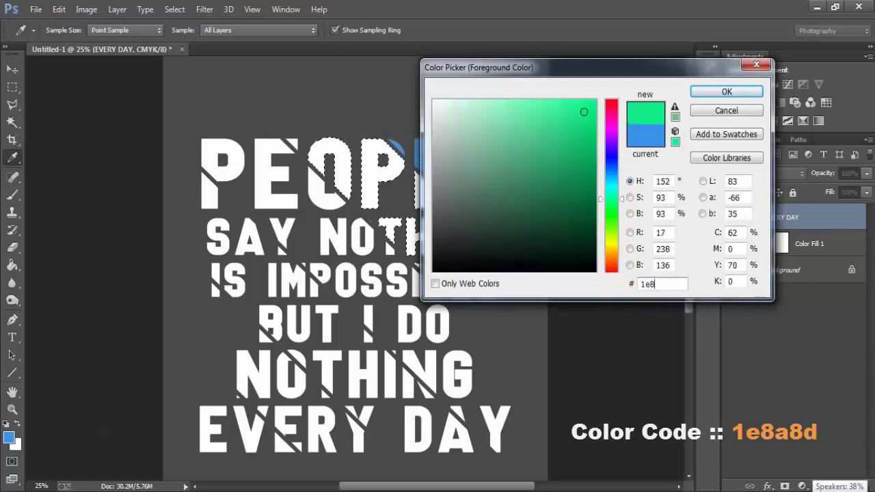
type("a8d")
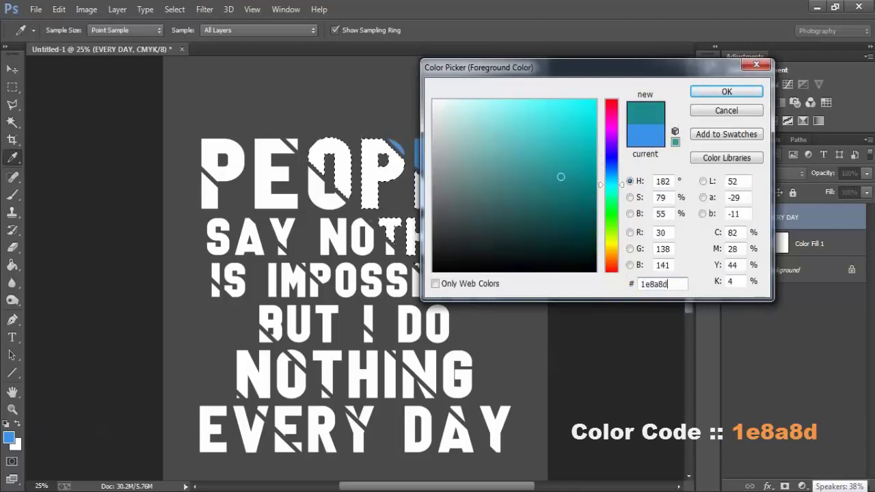
left_click_drag(671, 284, 637, 285)
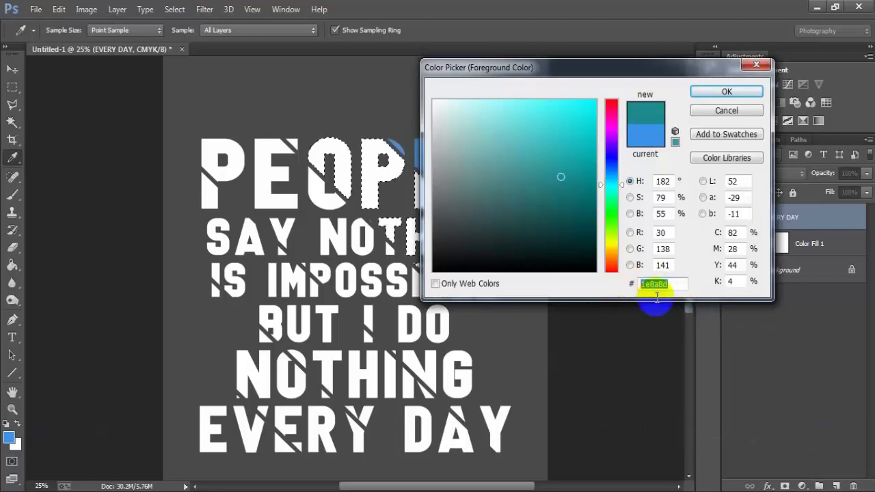
left_click(726, 91)
key("w")
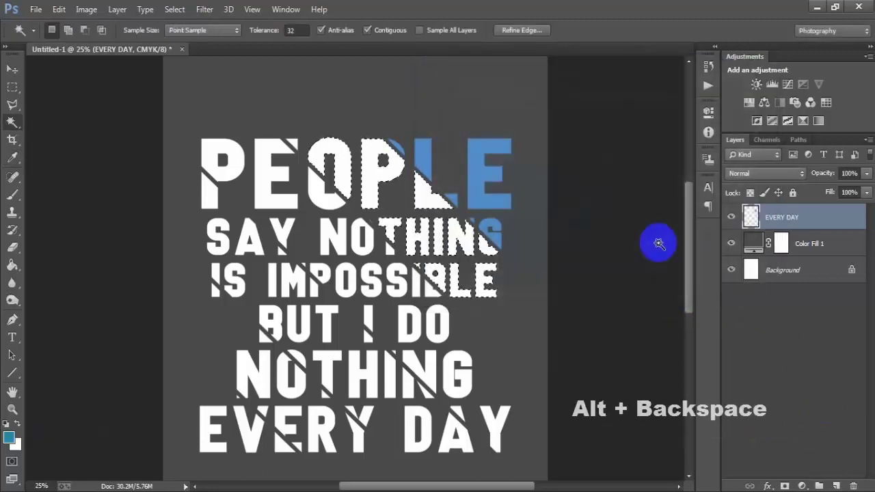
key("alt+BackSpace")
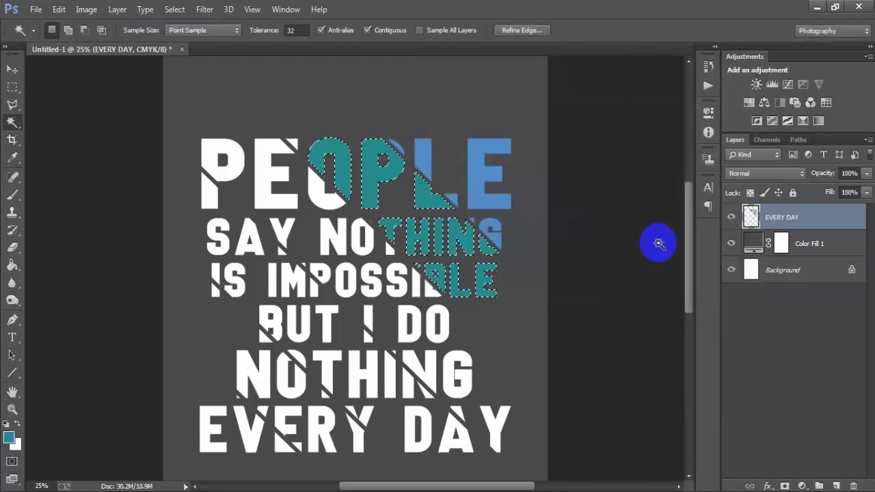
left_click(658, 243)
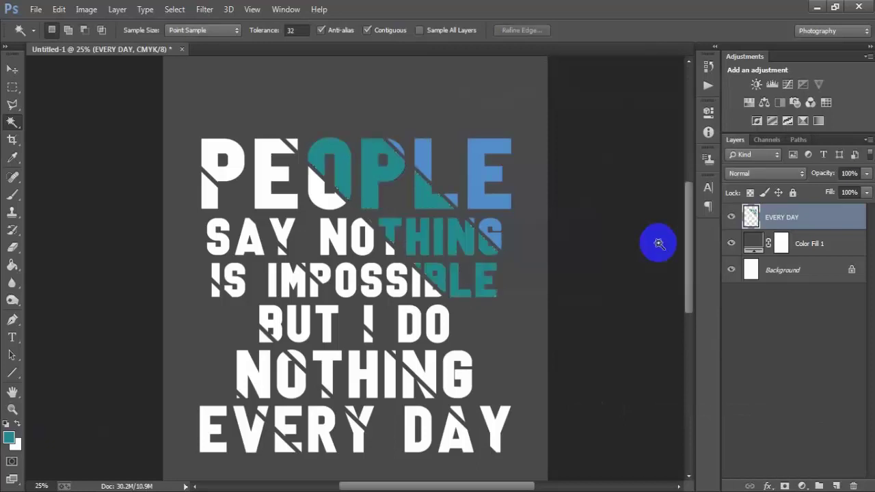
Choose the Magic Wand, try a selection on PEOPLE, then clear it
right_click(13, 121)
left_click(82, 134)
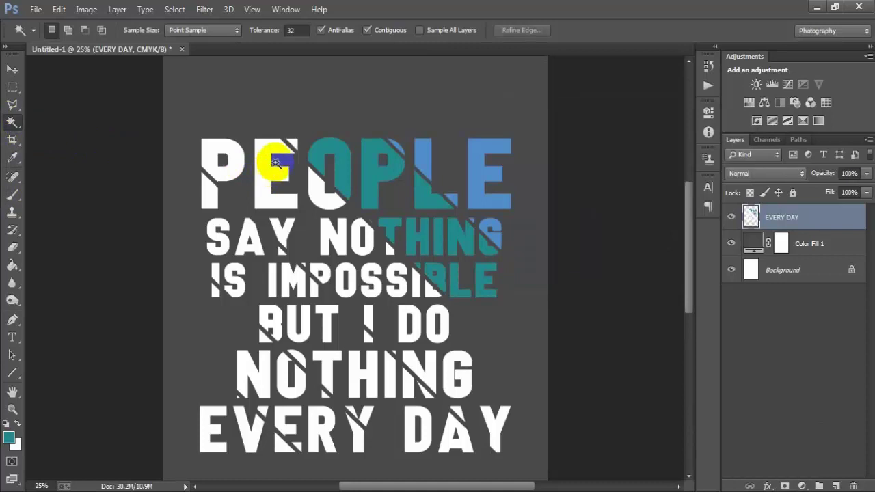
left_click(292, 142)
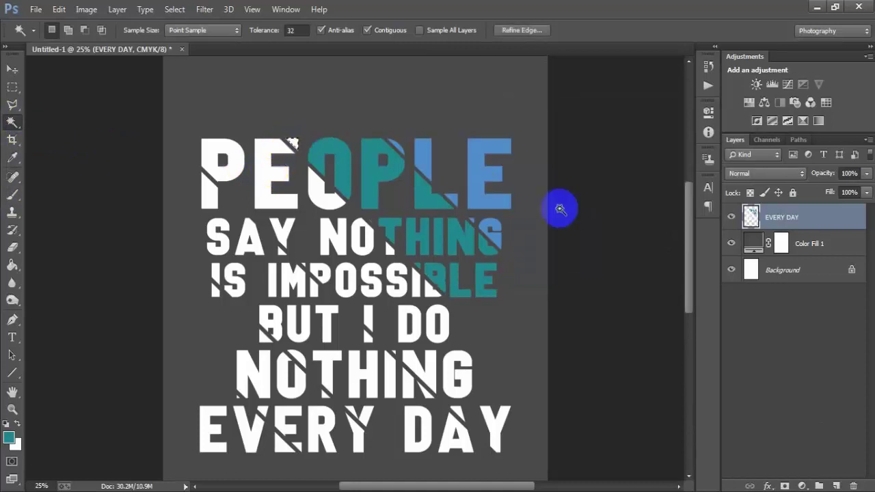
left_click(241, 146)
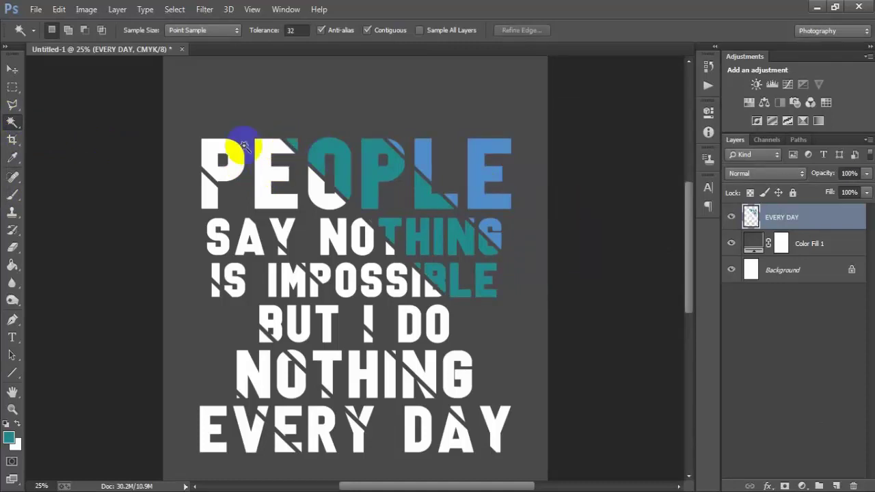
right_click(12, 122)
left_click(63, 135)
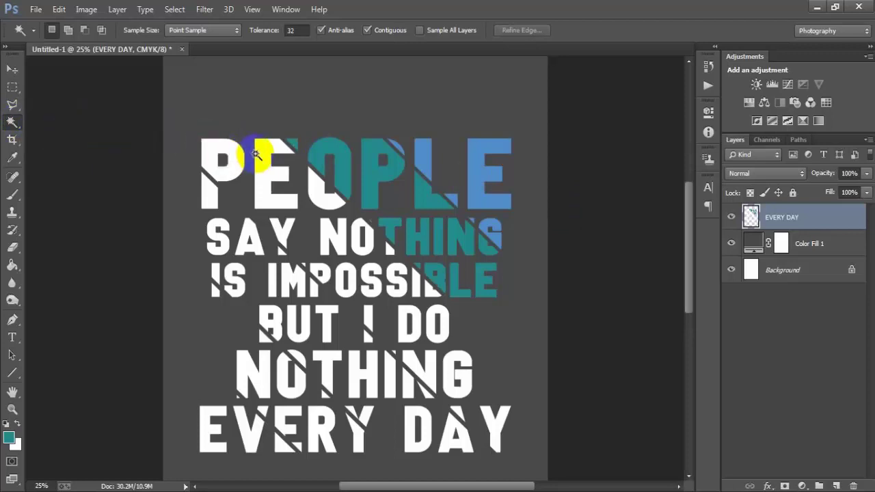
Select the white P, E and O pieces of PEOPLE, redoing an accidental all-letter selection
left_click(216, 153)
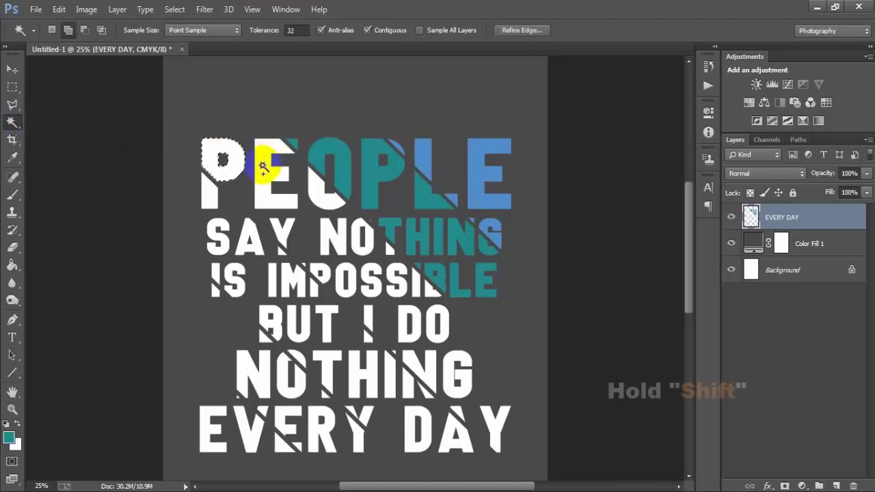
left_click(263, 167, "shift")
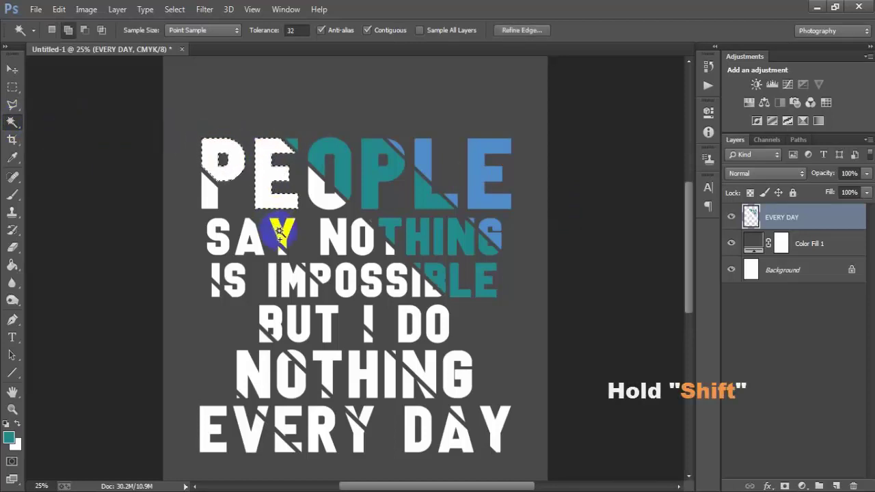
left_click(319, 198, "shift")
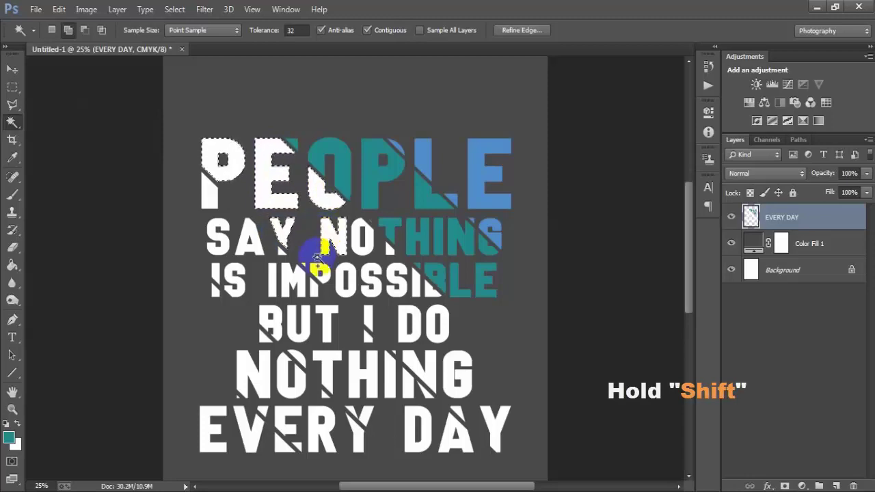
left_click(304, 267, "shift")
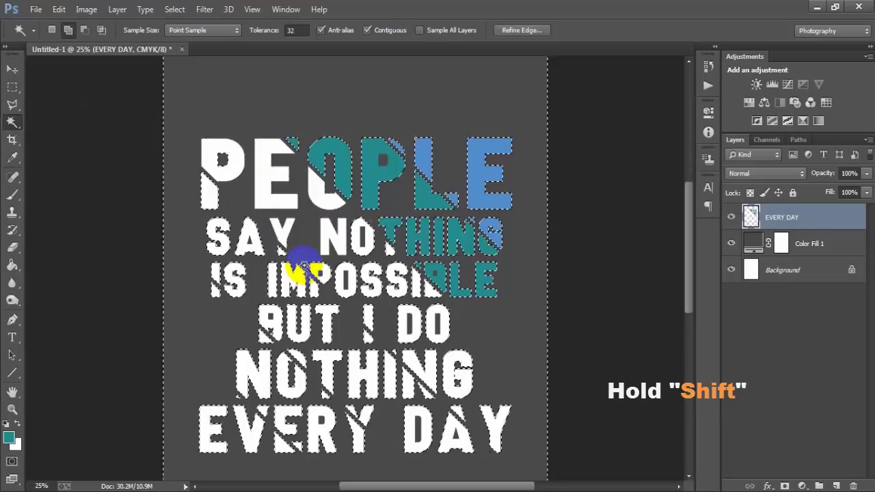
key("ctrl+d")
key("ctrl+plus")
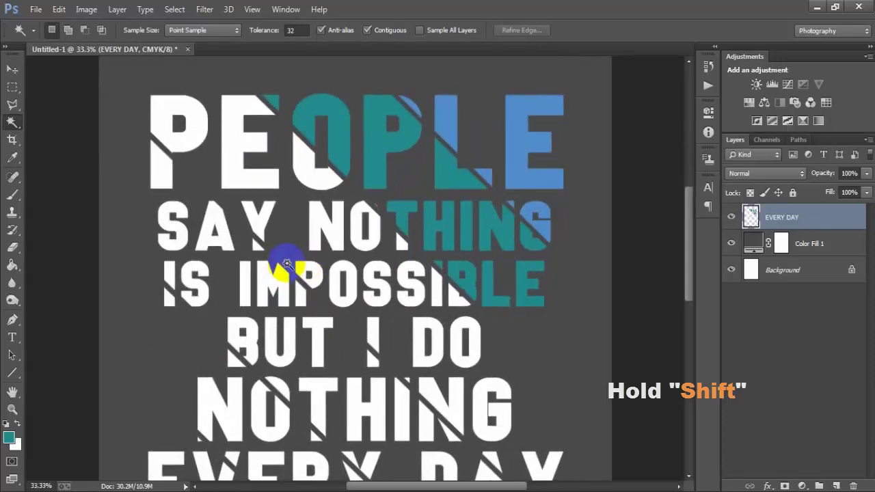
left_click(287, 263, "shift")
left_click(236, 148, "shift")
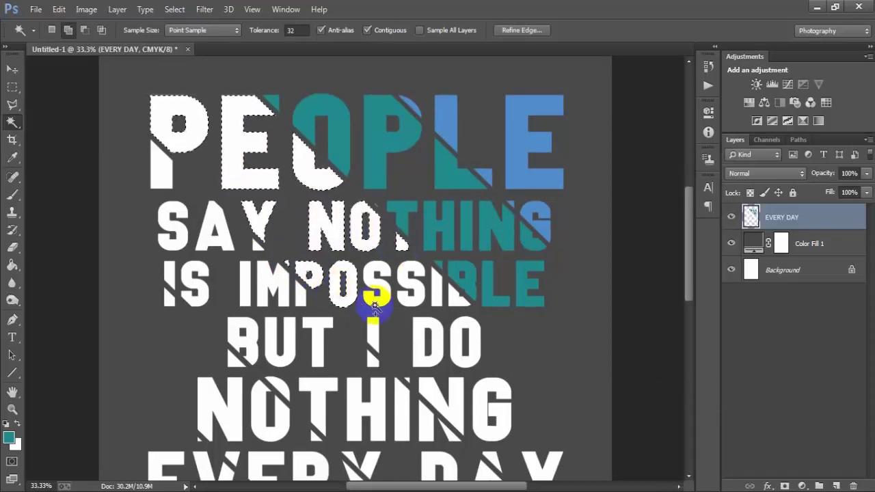
Add the white S, S, I and B pieces of IMPOSSIBLE and the I, D, O of I DO
left_click(378, 299, "shift")
left_click(426, 289, "shift")
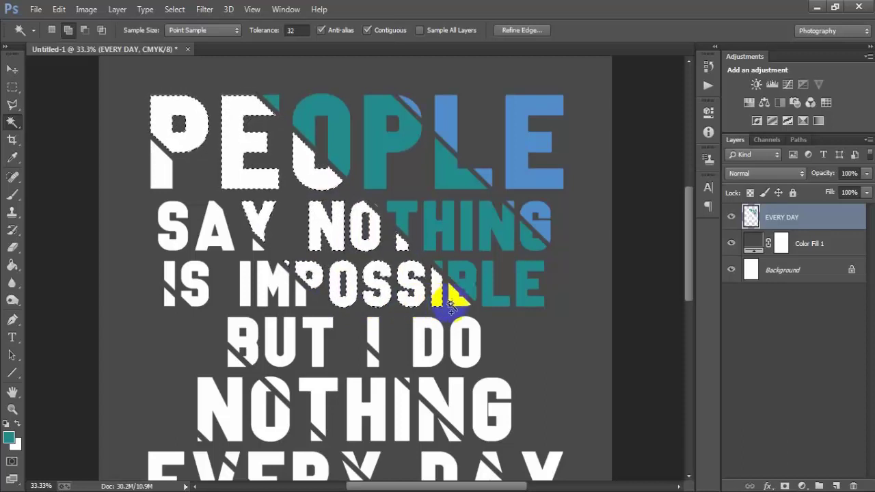
left_click(454, 302, "shift")
left_click(373, 333, "shift")
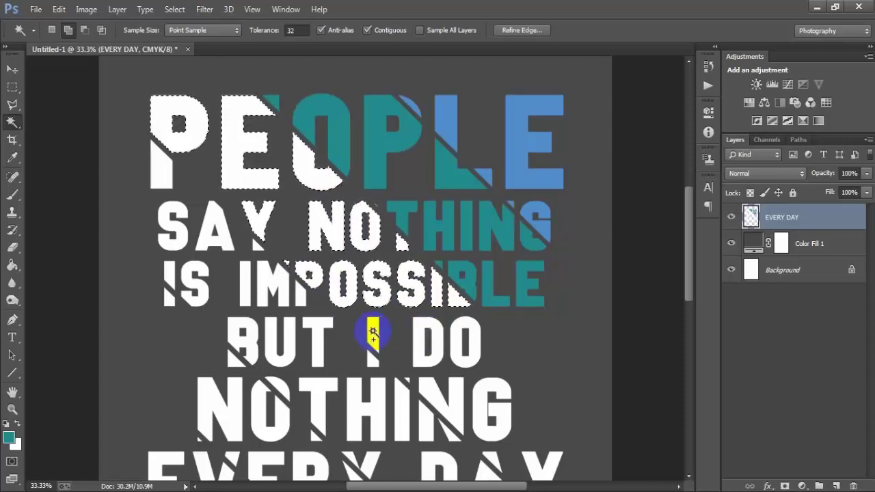
left_click(420, 351, "shift")
left_click(460, 351, "shift")
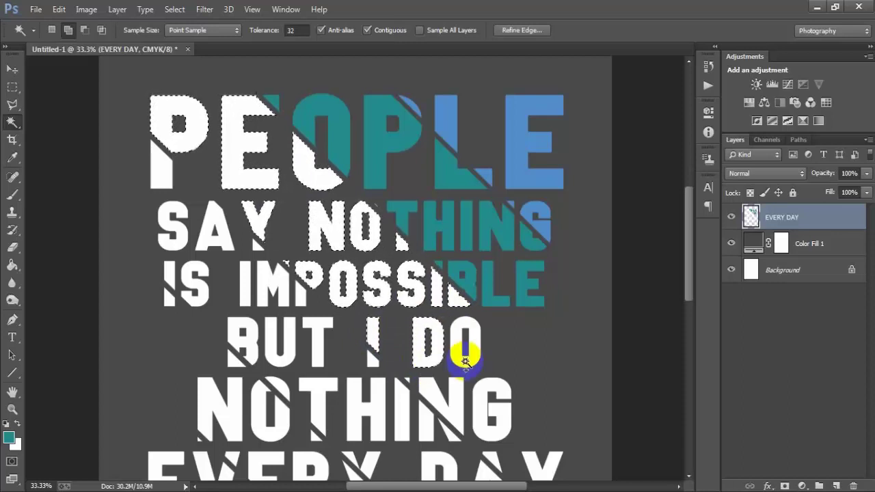
Add NOTHING's two Ns and G, plus the white B piece of IMPOSSIBLE
left_click(427, 387, "shift")
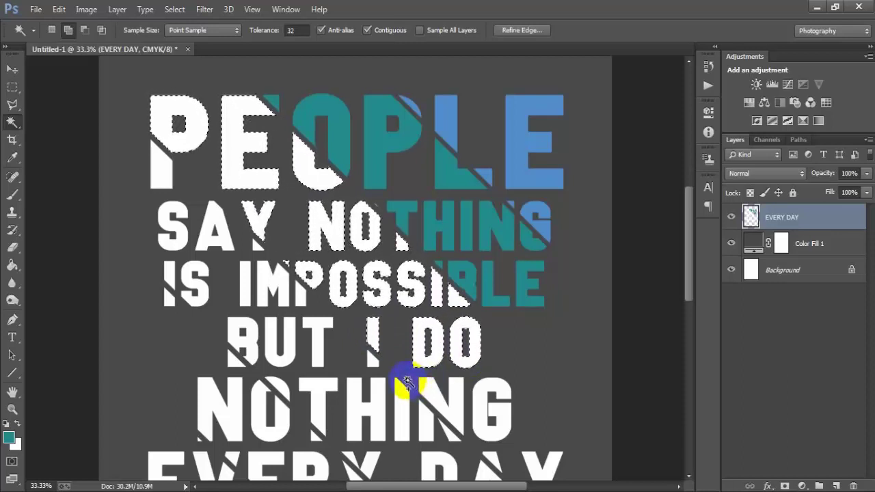
left_click(429, 398, "shift")
left_click(480, 417, "shift")
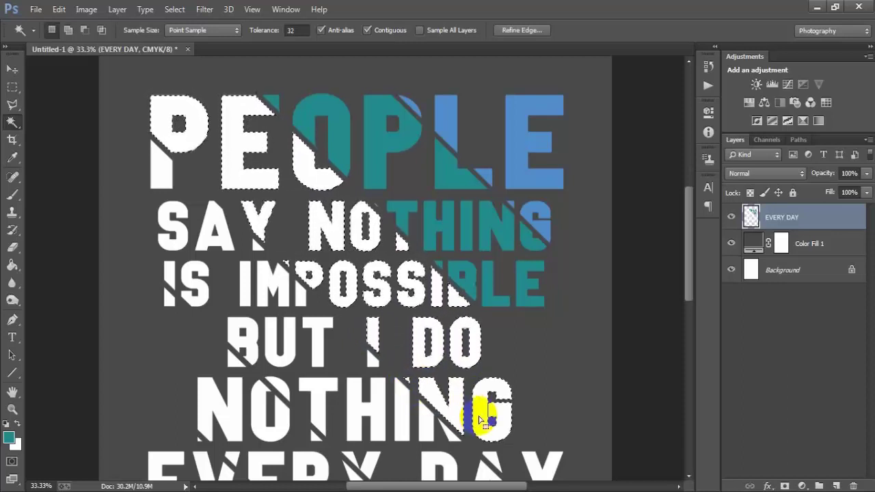
key("ctrl+minus")
left_click(455, 272, "shift")
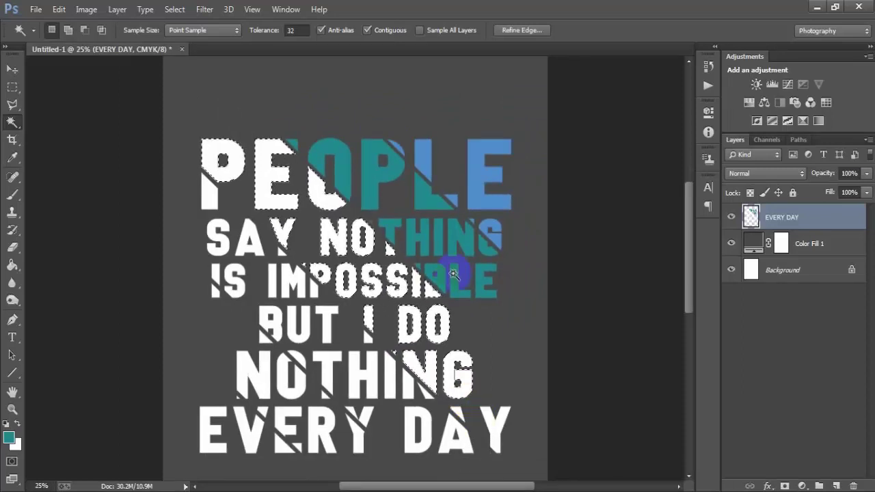
left_click(9, 438)
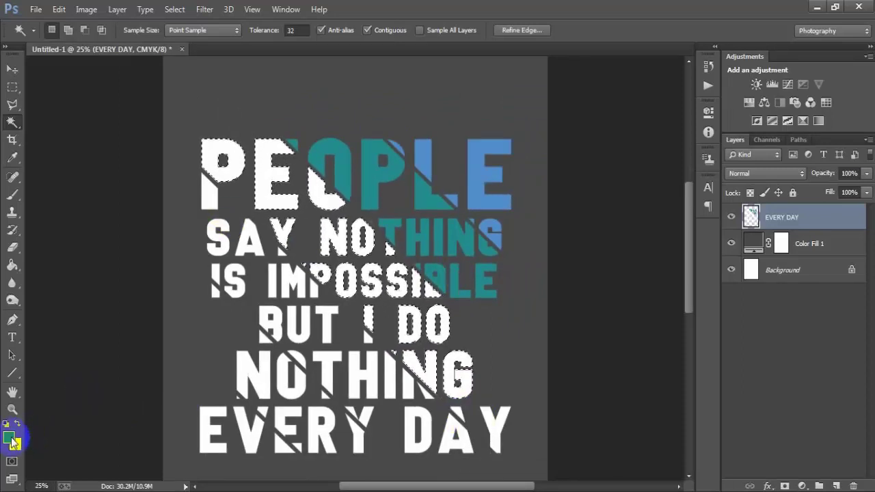
Set the foreground to #ffb400, fill the selected letter pieces with it, and deselect
double_click(636, 286)
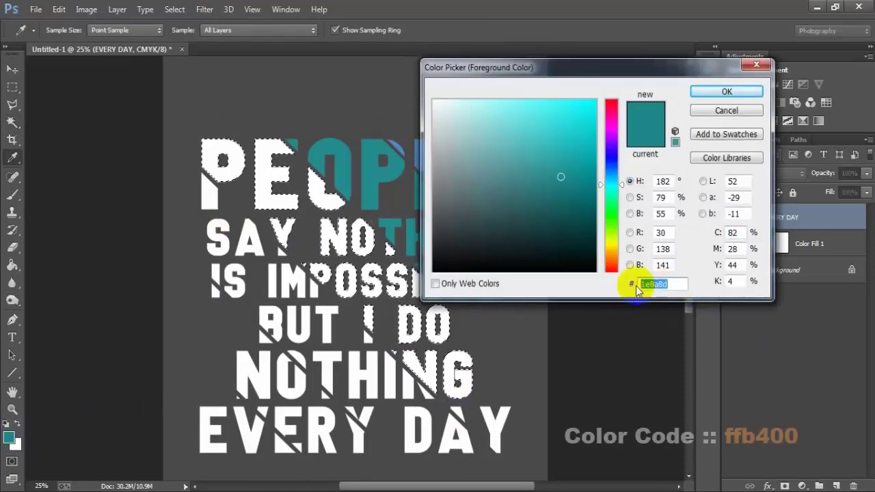
type("ff")
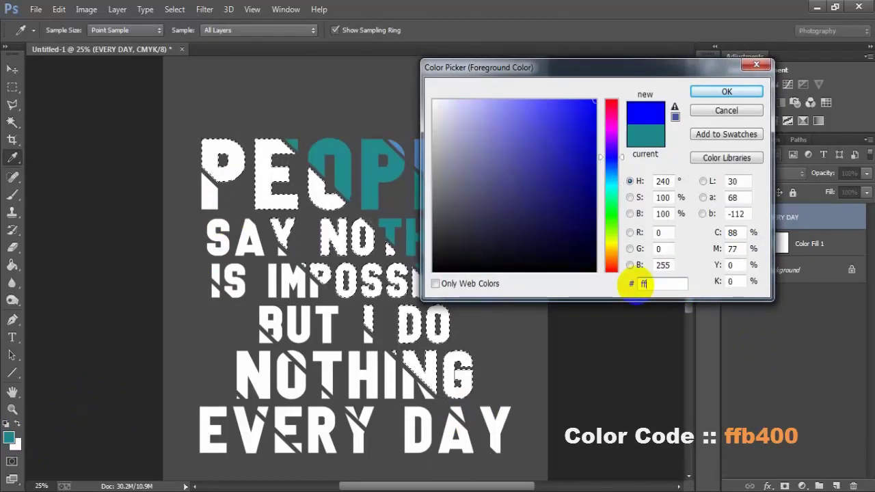
type("b400")
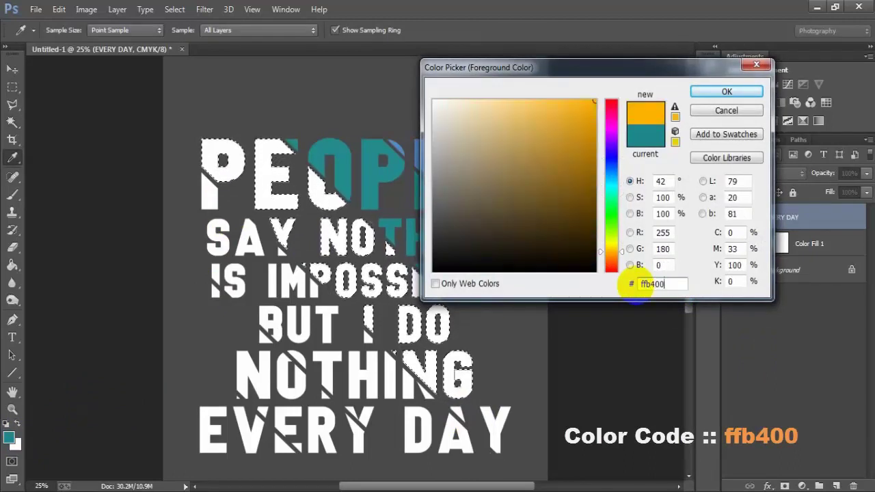
left_click_drag(677, 282, 639, 284)
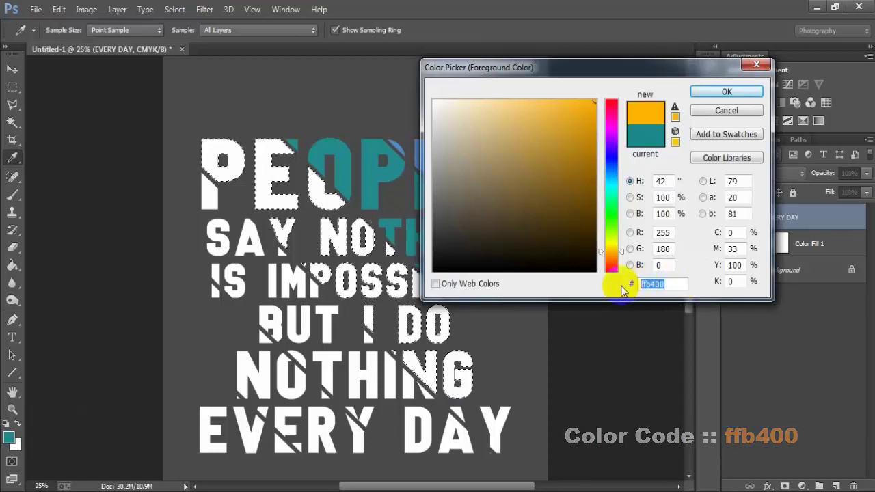
left_click(713, 91)
key("w")
key("alt+BackSpace")
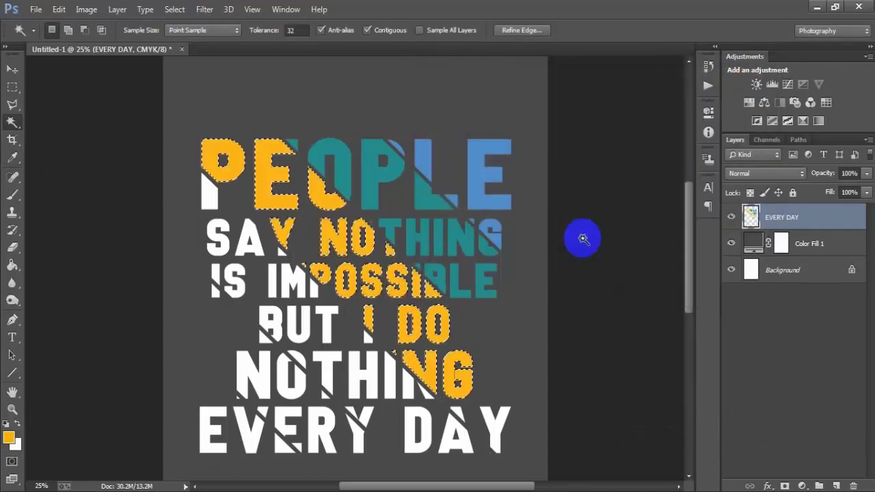
key("ctrl+d")
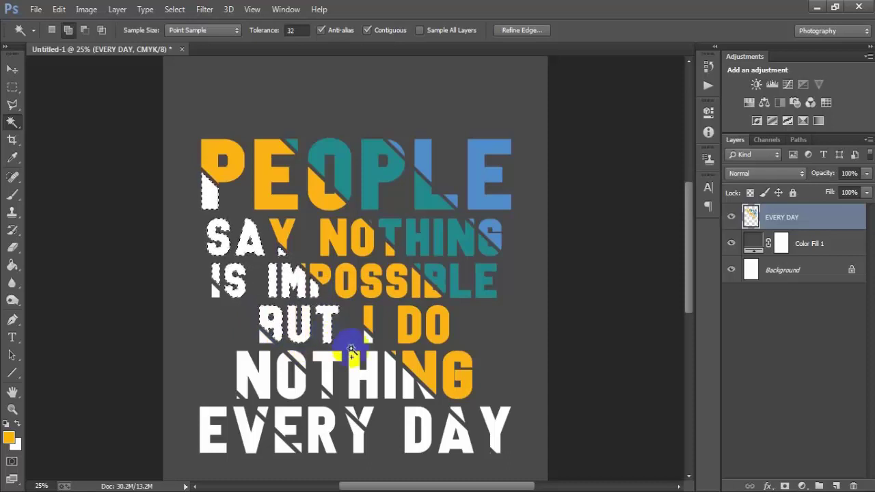
Add the white fragments of I, NOTHING, EVERY's Y, DAY's D and A, and IS
left_click(367, 337)
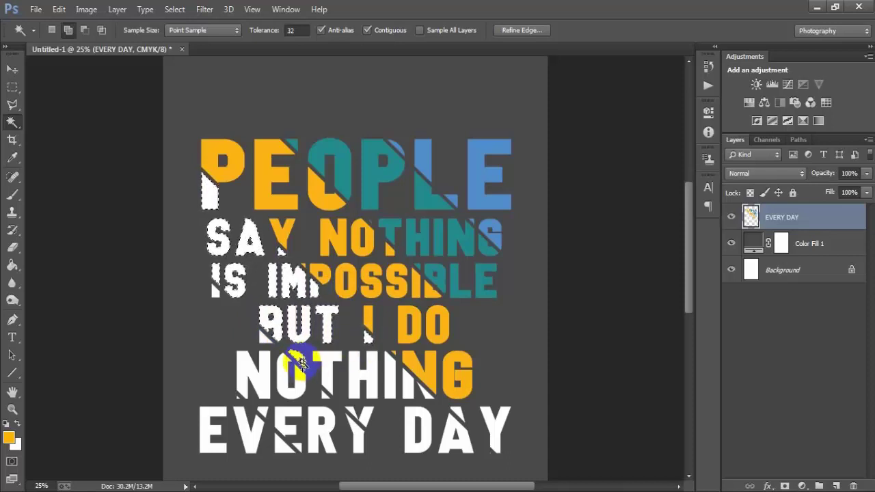
left_click(328, 368)
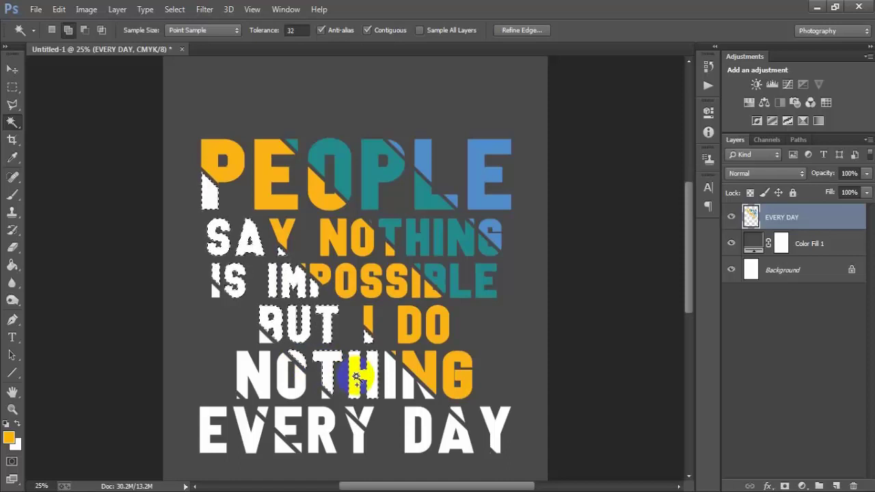
left_click(363, 370)
left_click(389, 380)
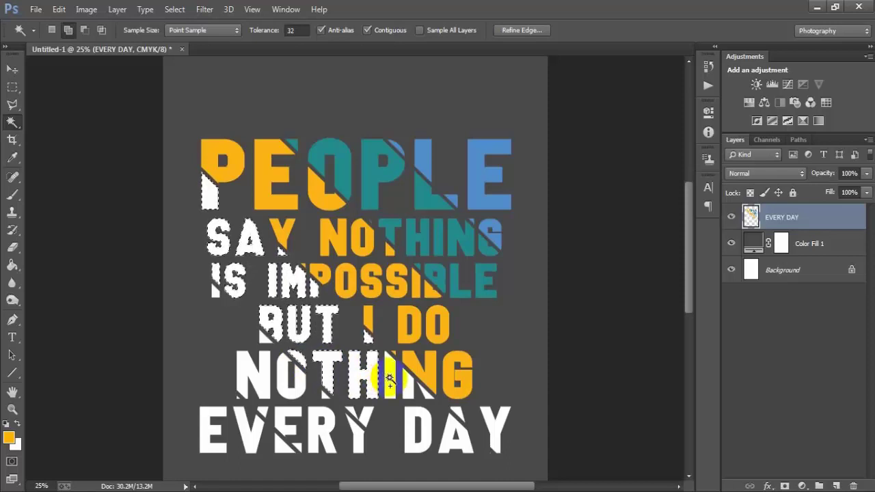
left_click(430, 407)
left_click(352, 415)
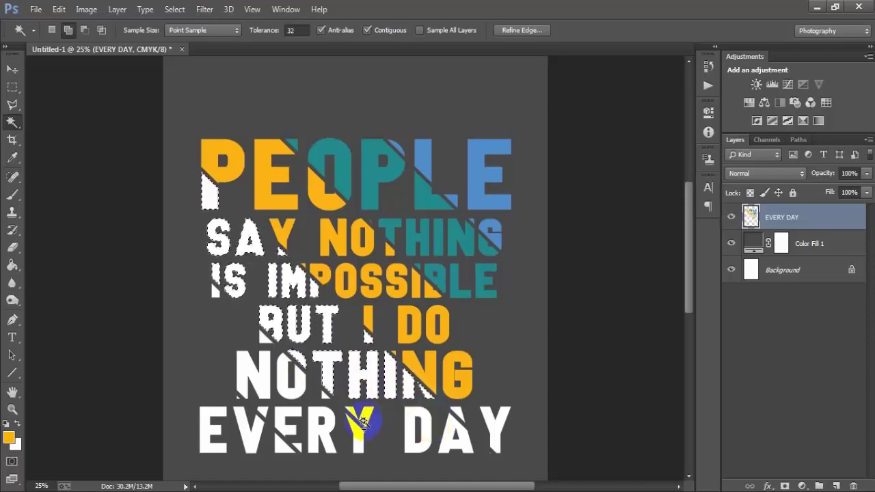
left_click(410, 430)
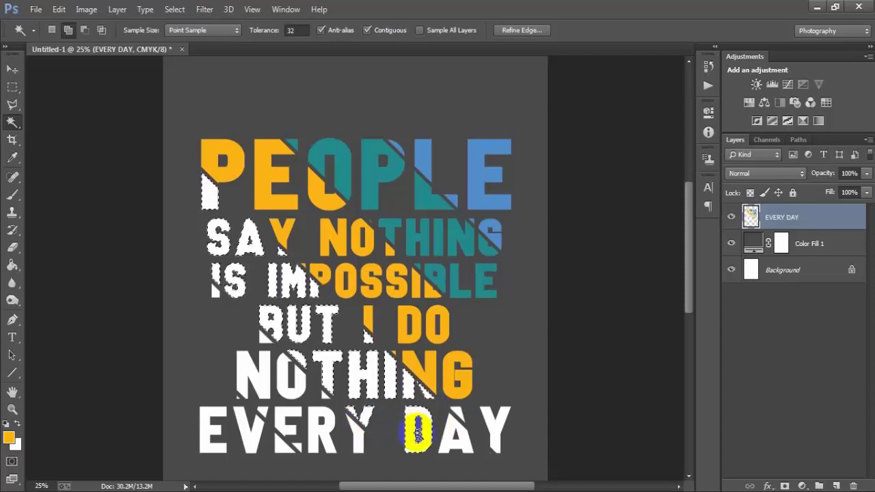
left_click(448, 442)
left_click(362, 371)
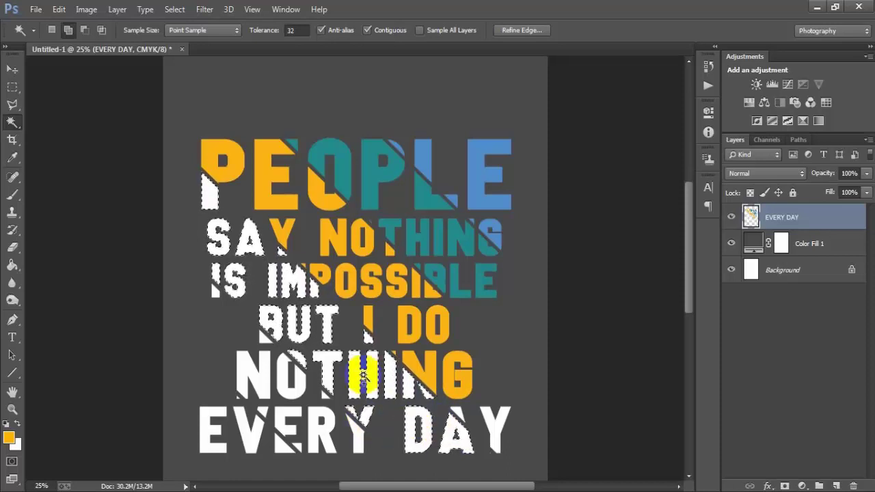
left_click(238, 273)
Set the foreground to #ff7a09, fill the selected fragments, then deselect them
left_click(9, 437)
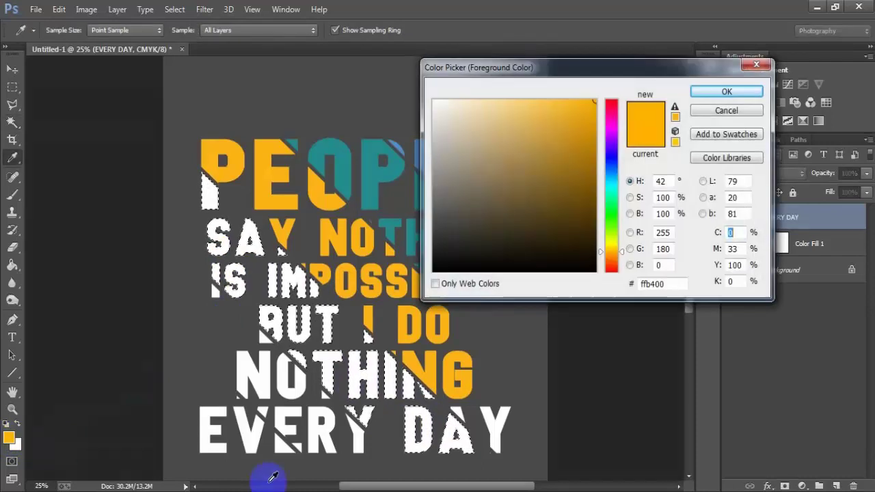
double_click(674, 284)
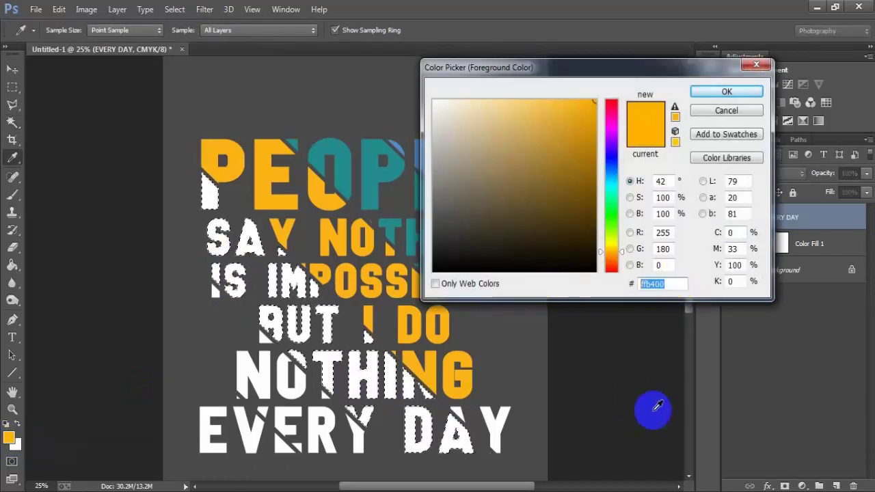
type("ff")
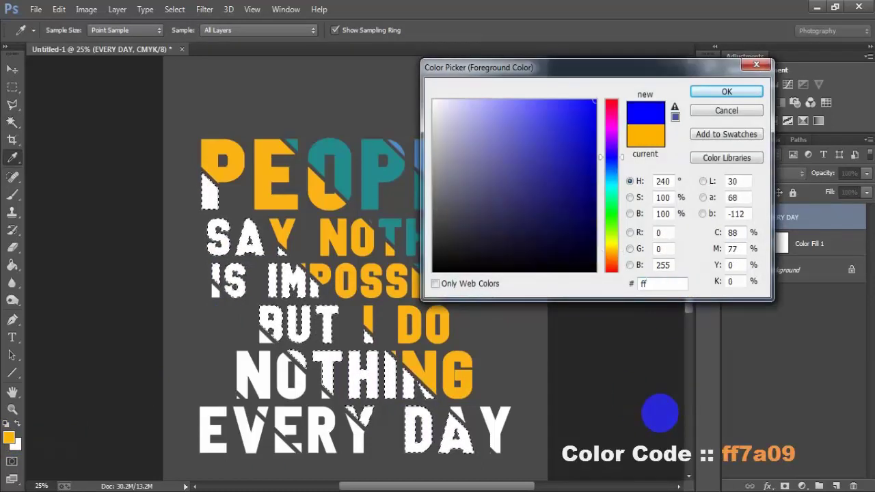
type("7a")
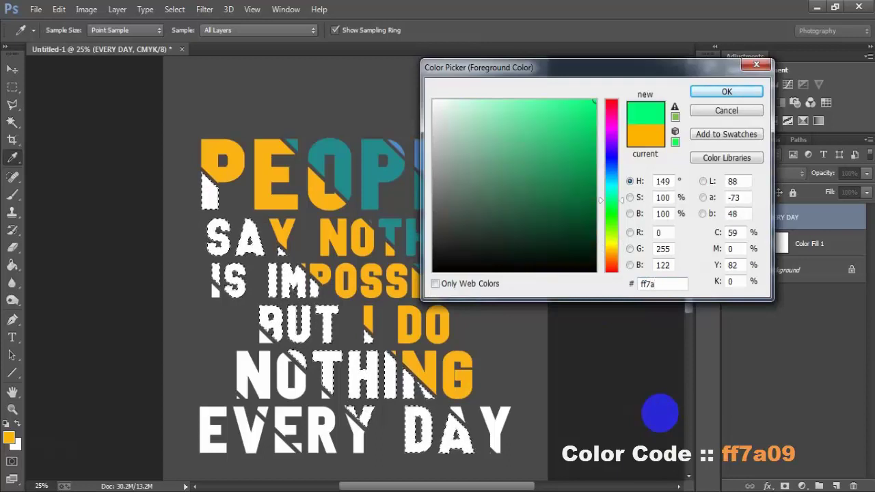
type("09")
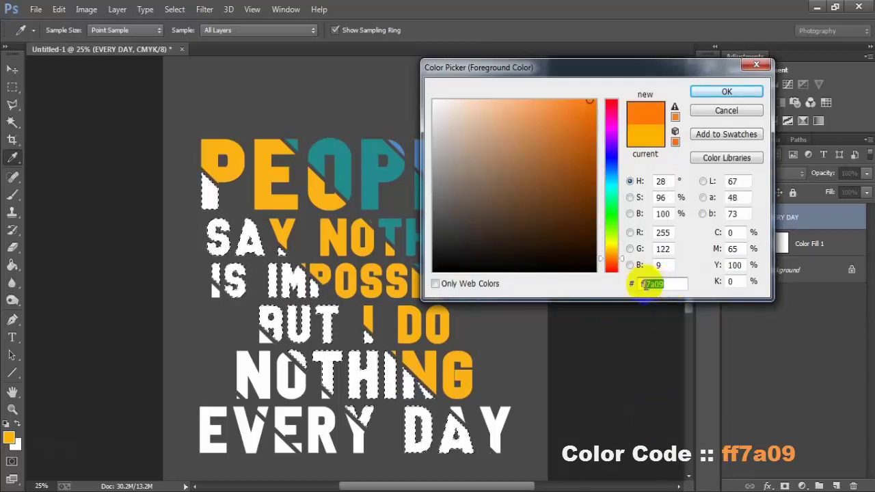
left_click(728, 91)
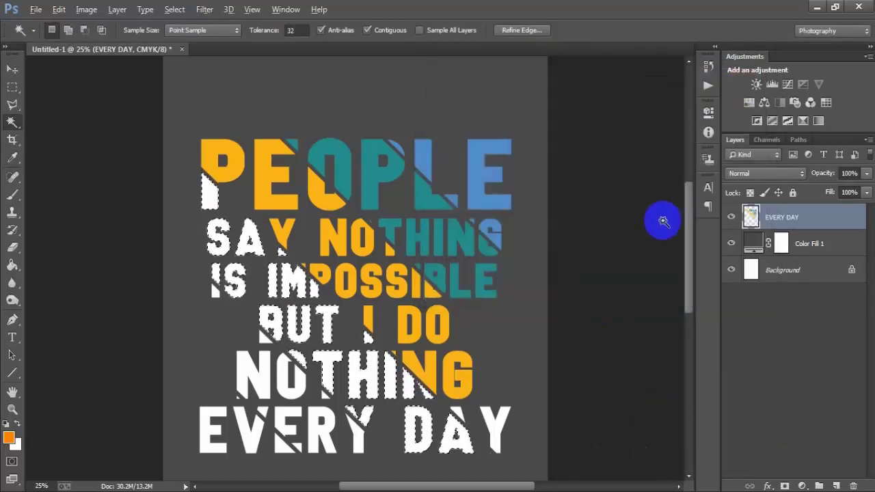
key("alt+BackSpace")
left_click(663, 221)
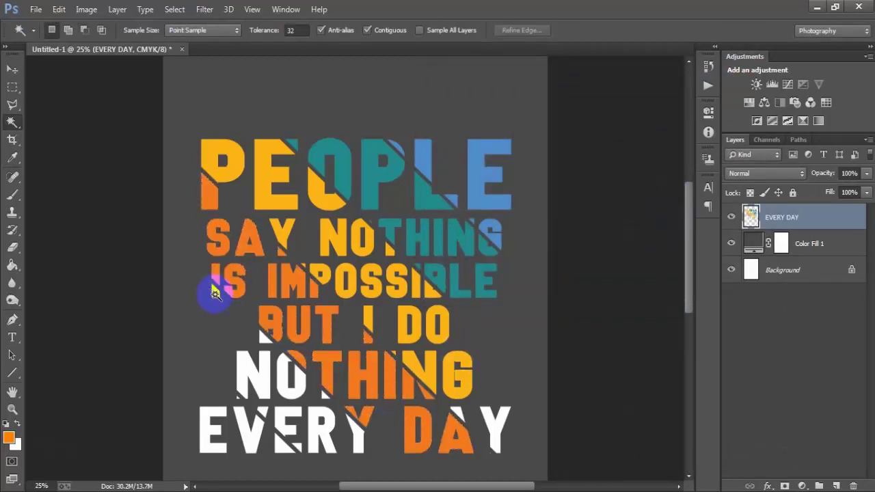
Select the leftover white pieces of IS, NOTHING's N and O, and EVERY's R and Y
left_click(255, 336)
left_click(245, 368, "shift")
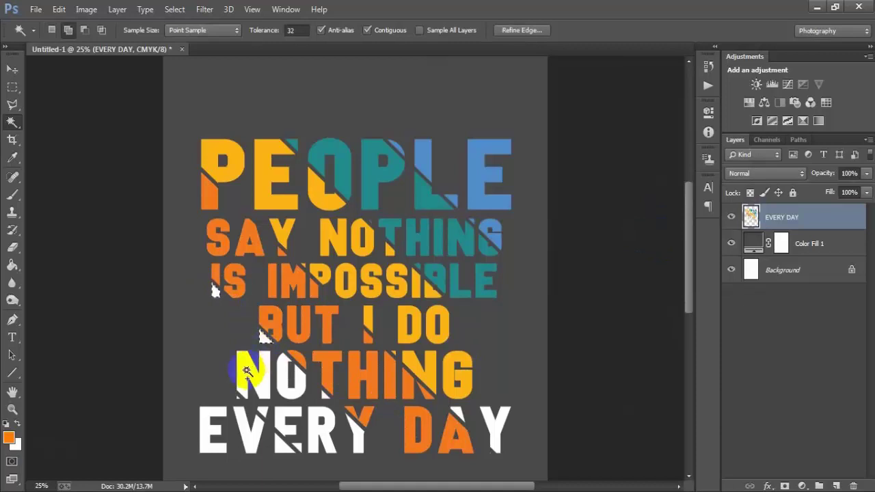
left_click(289, 380, "shift")
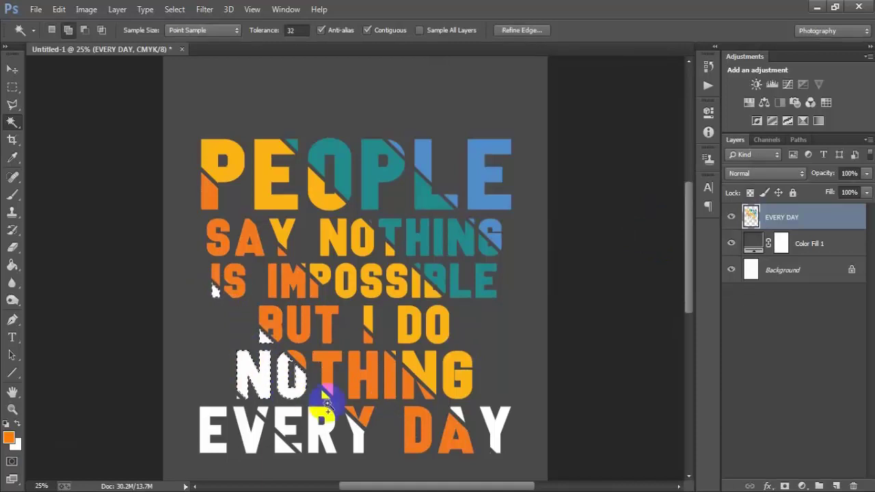
left_click(324, 397, "shift")
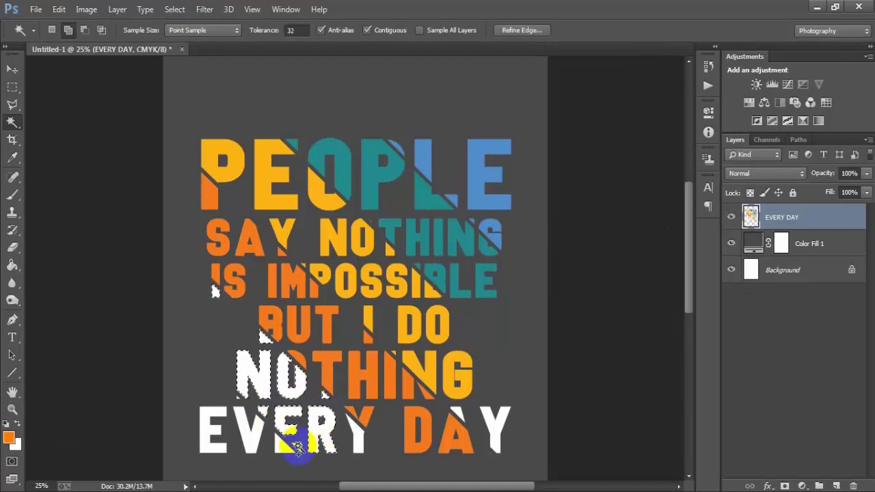
left_click(336, 460, "shift")
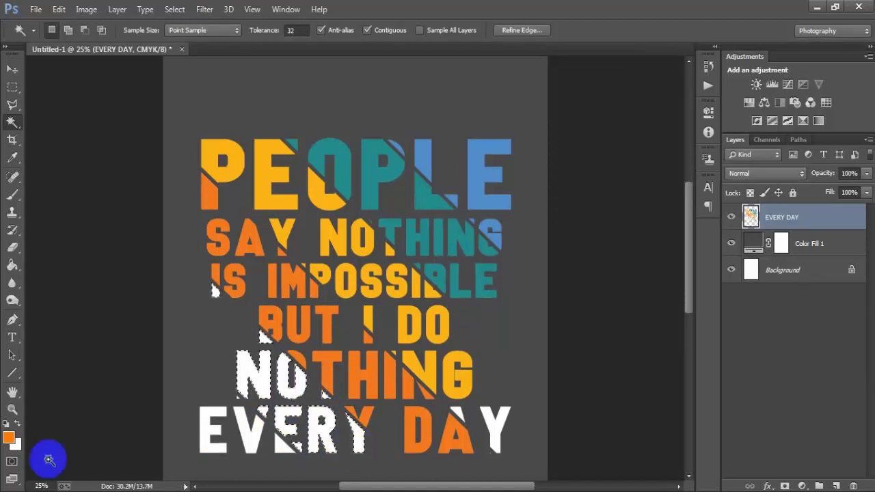
Fill the selected pieces with red-orange #ff2a00
left_click(9, 437)
left_click(646, 284)
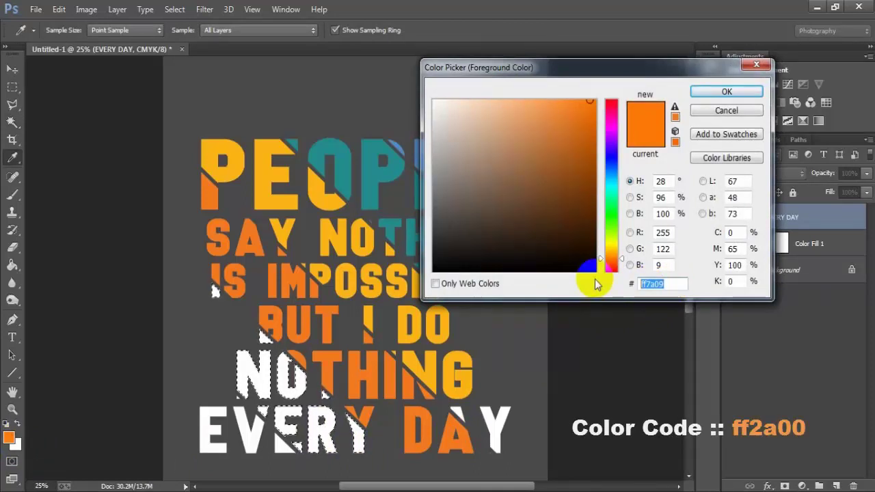
type("ff2")
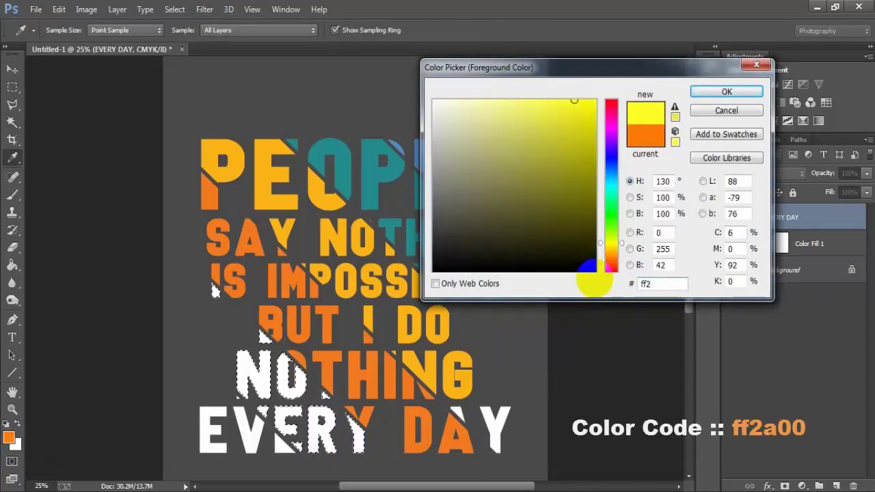
type("a00")
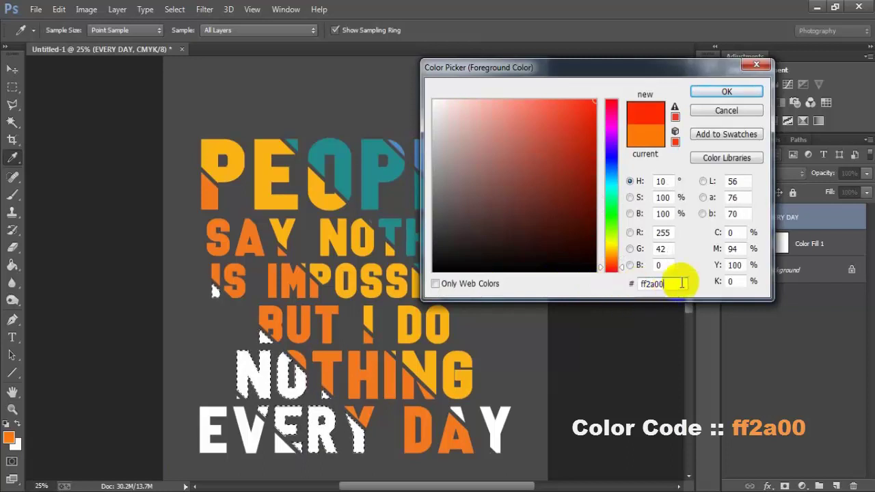
left_click(724, 91)
key("w")
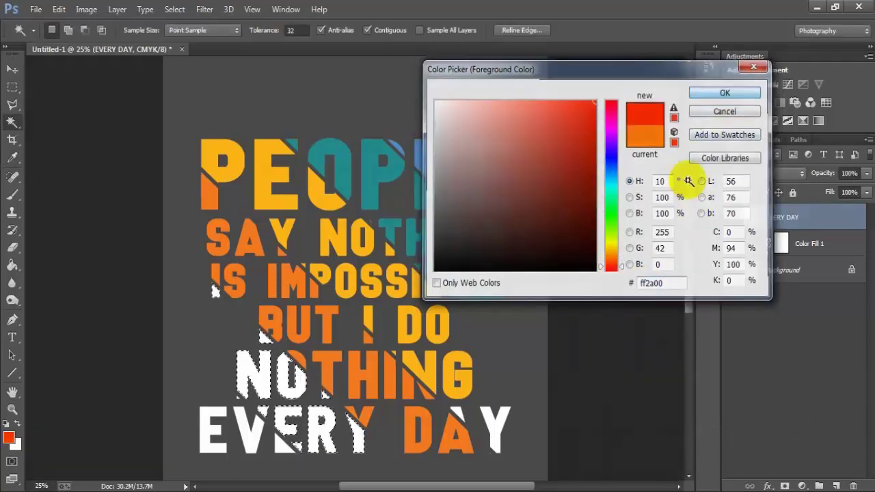
key("alt+BackSpace")
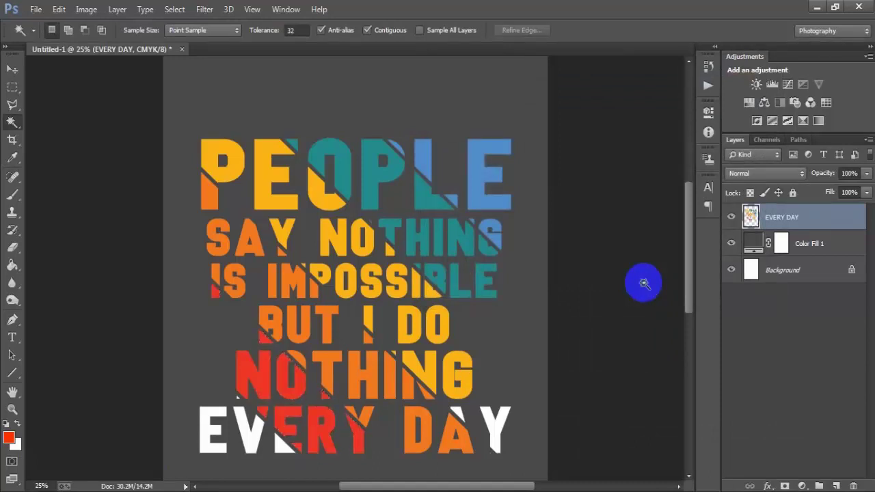
Select the white E and V at the start of EVERY
scroll(347, 303, "down", 2)
left_click(209, 368)
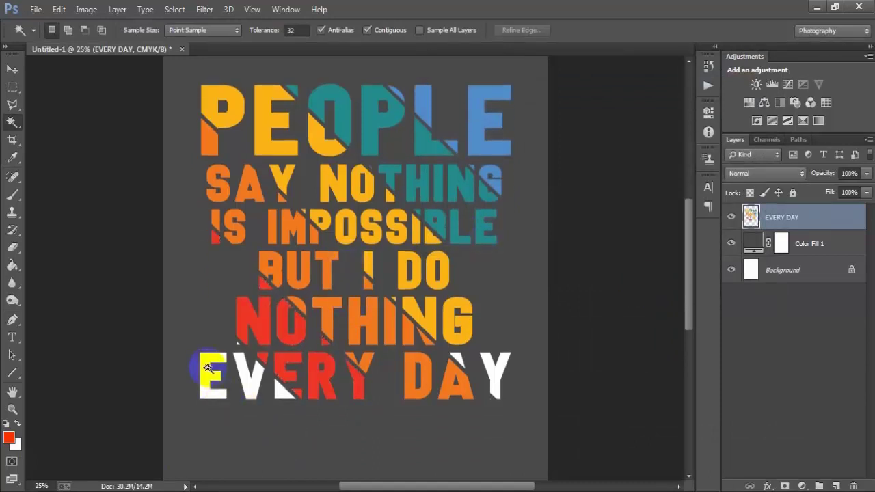
left_click(236, 358, "shift")
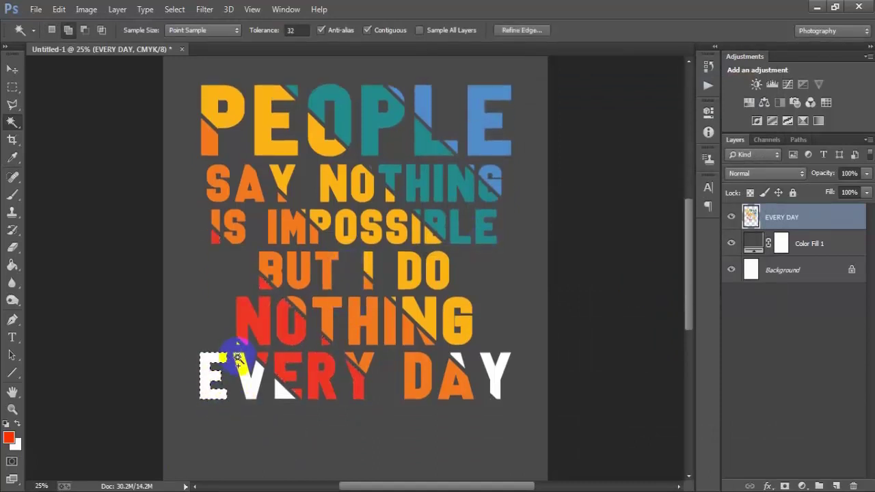
scroll(236, 358, "up", 2)
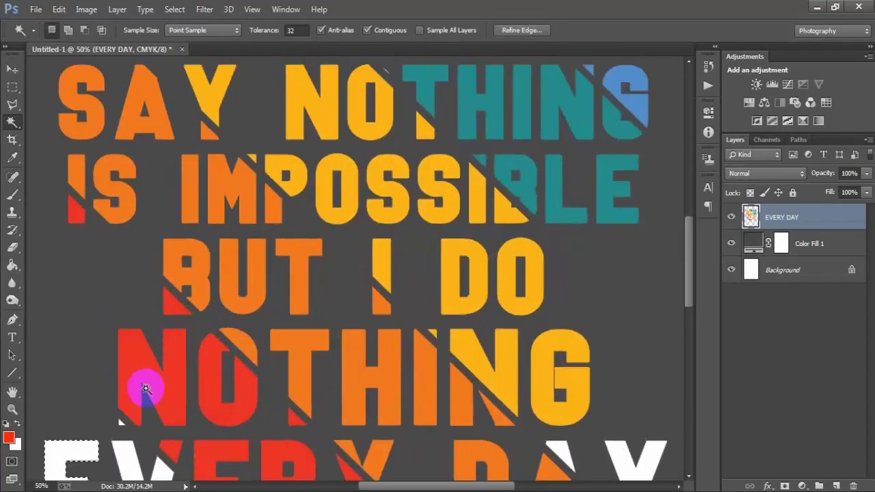
left_click_drag(351, 342, 441, 201)
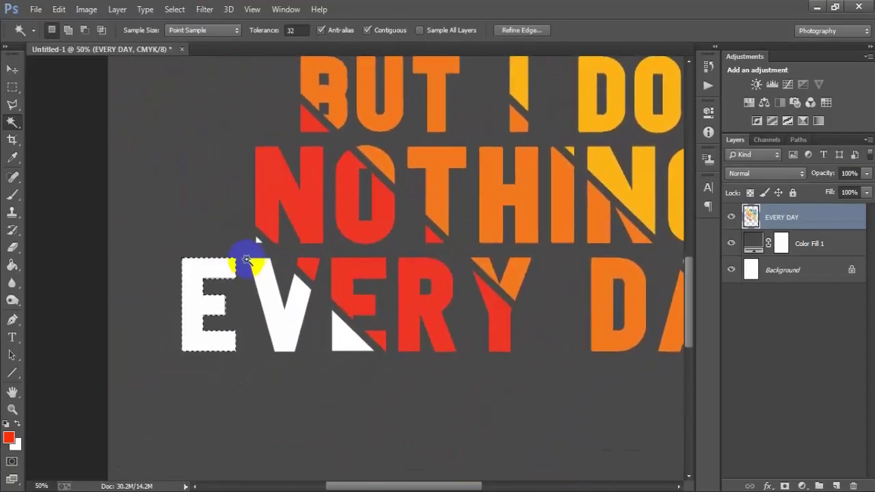
left_click(258, 268, "shift")
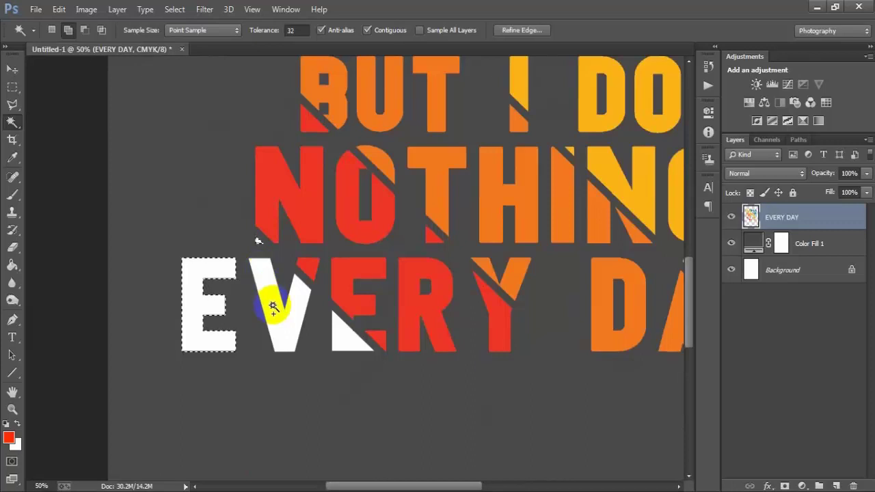
scroll(341, 348, "down", 1)
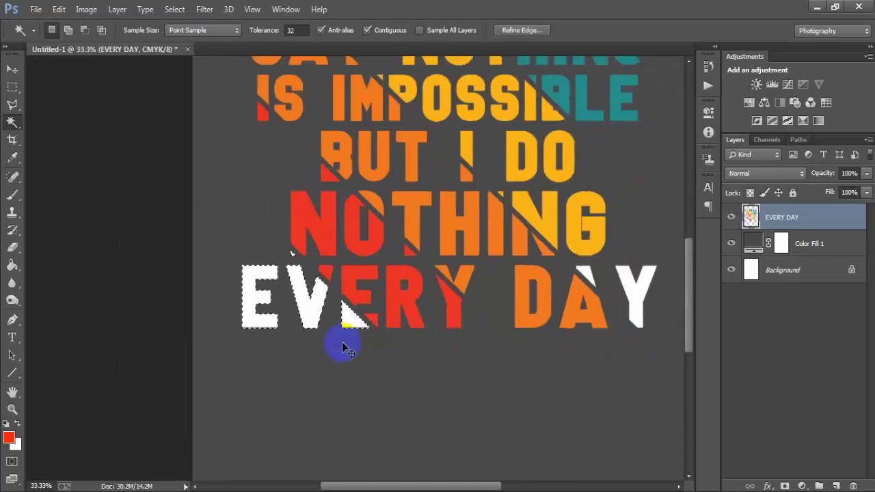
scroll(346, 349, "down", 1)
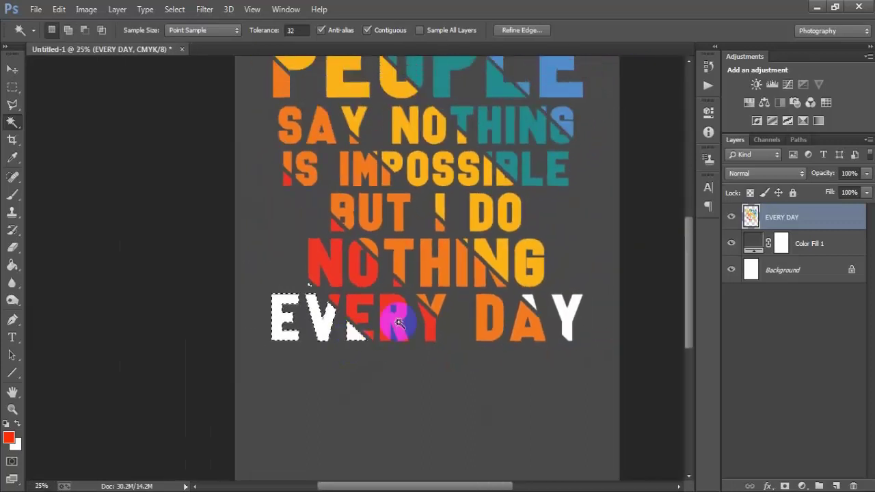
left_click_drag(404, 299, 339, 311)
Fill the E and V with dark red #a51530
left_click(9, 437)
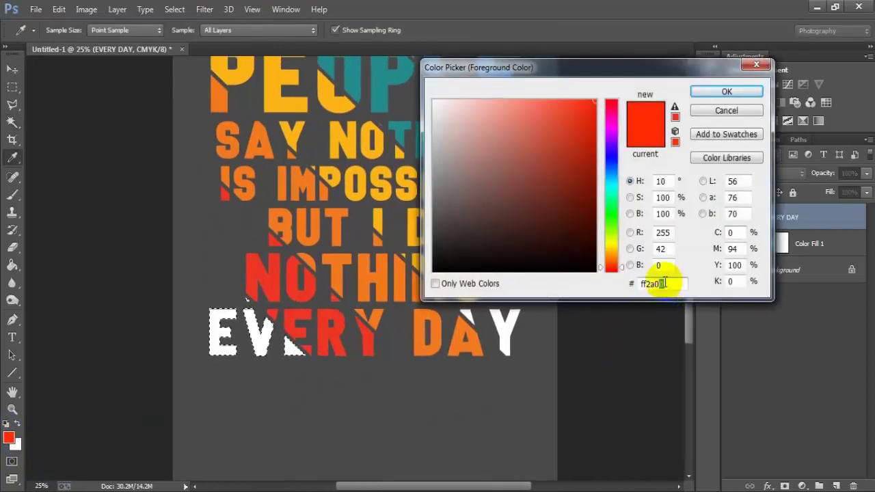
type("a")
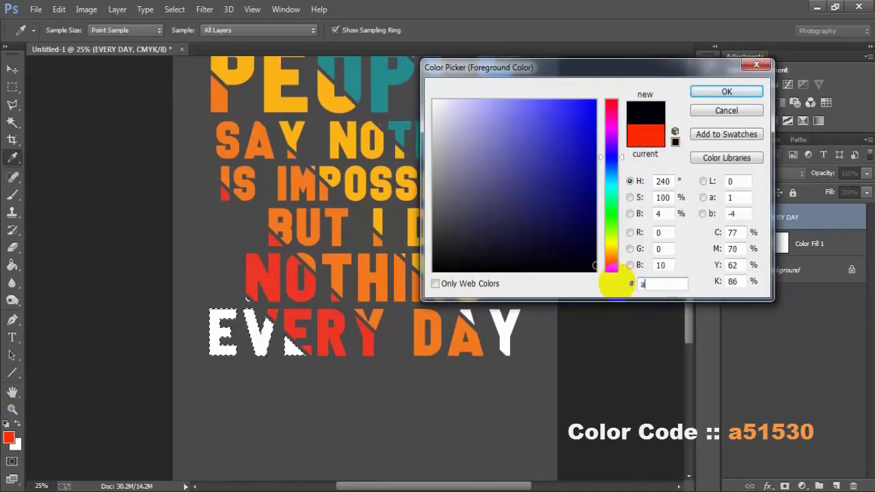
type("515")
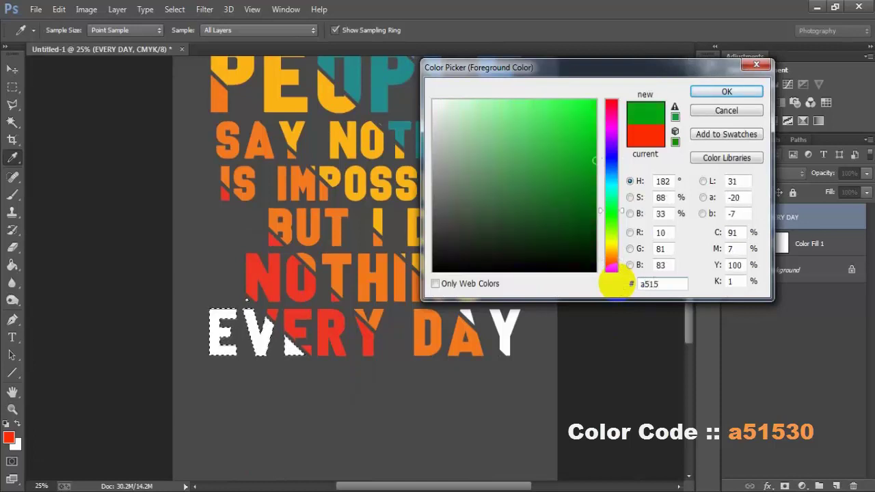
type("30")
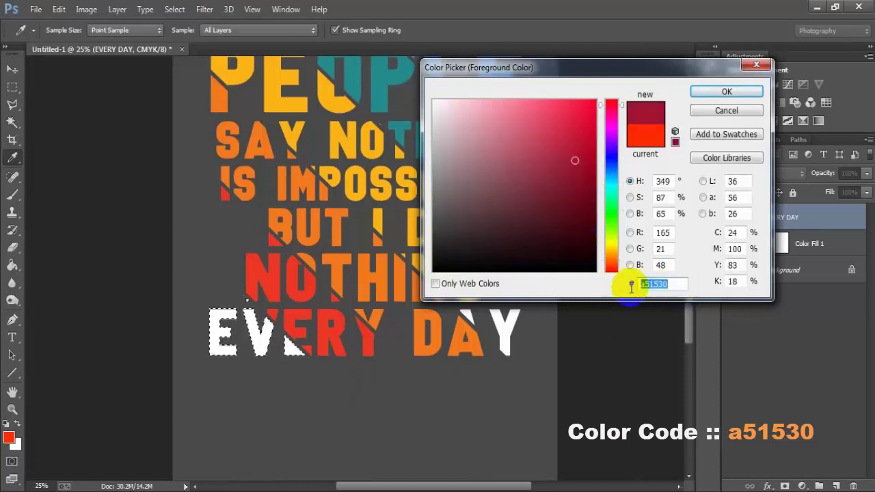
left_click(726, 92)
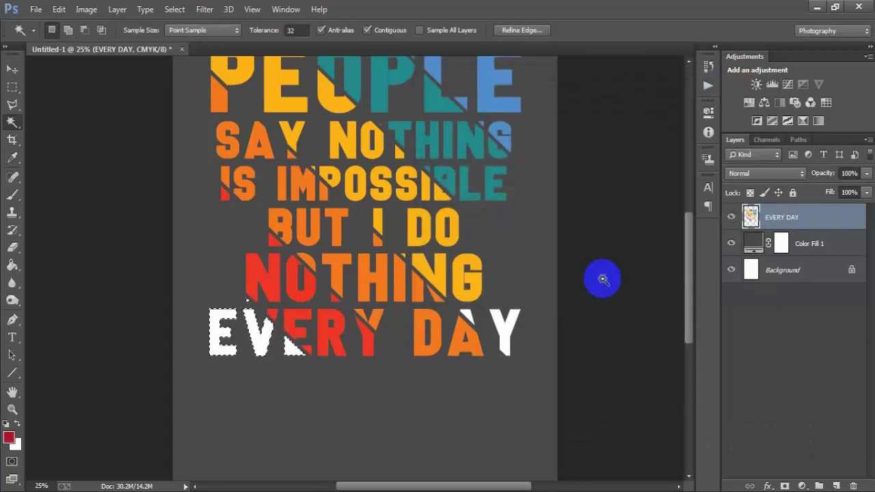
key("alt+BackSpace")
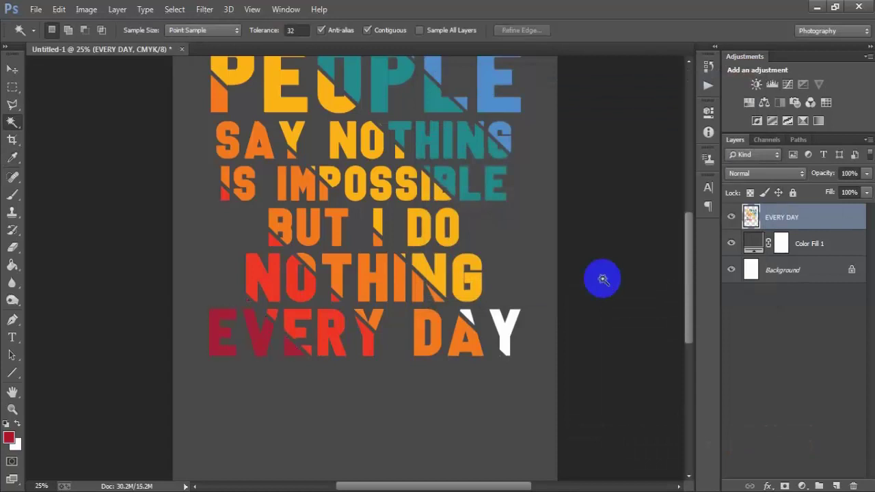
key("ctrl+minus")
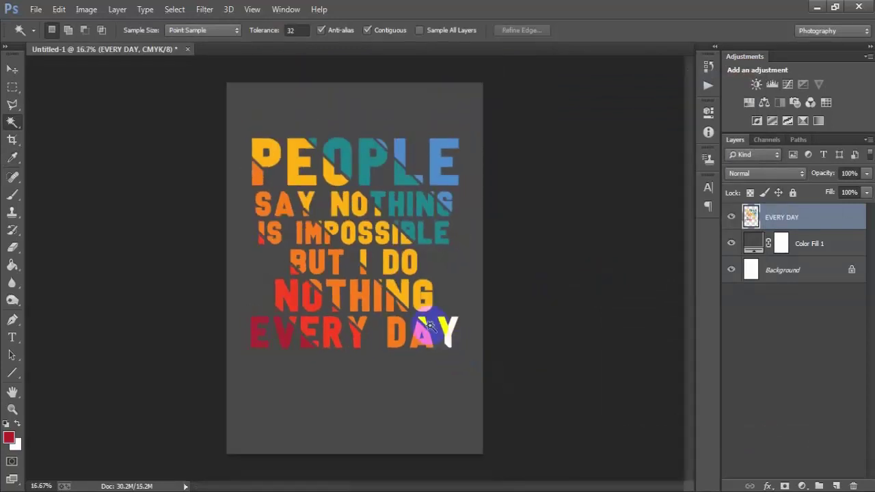
Select DAY's Y and fill it with the orange eyedropped from DAY's other letters
left_click(446, 332, "shift")
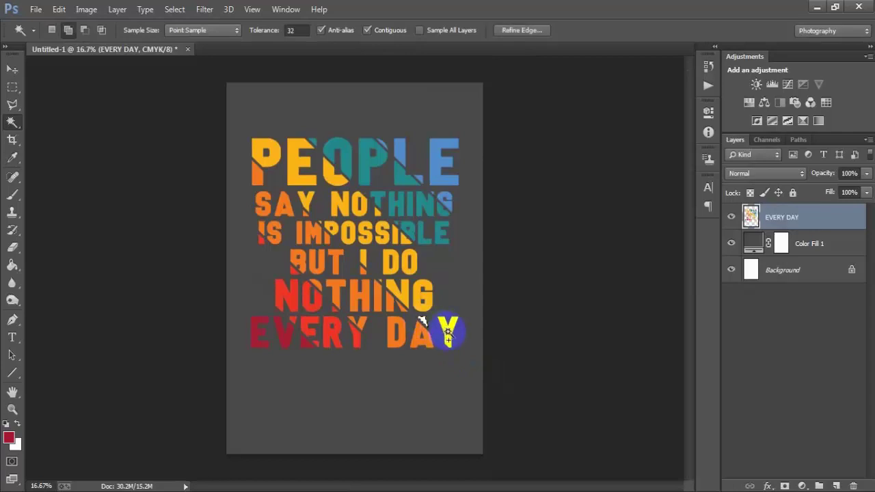
left_click(9, 438)
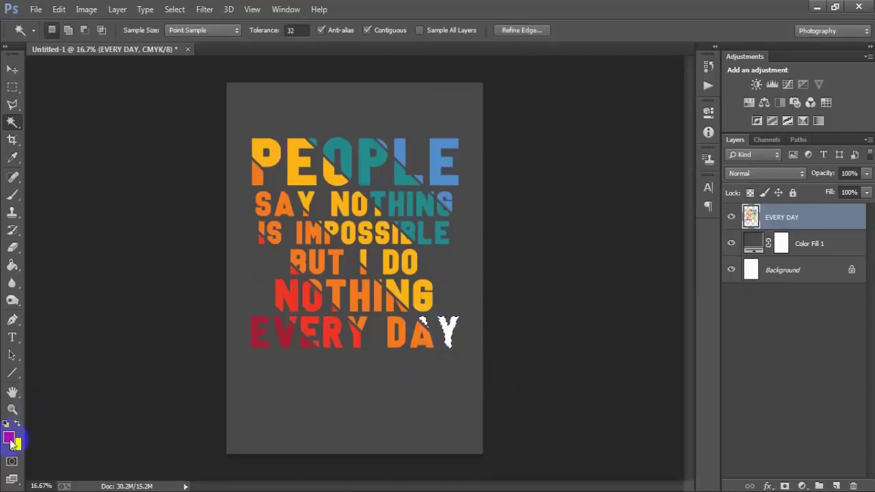
left_click(366, 226)
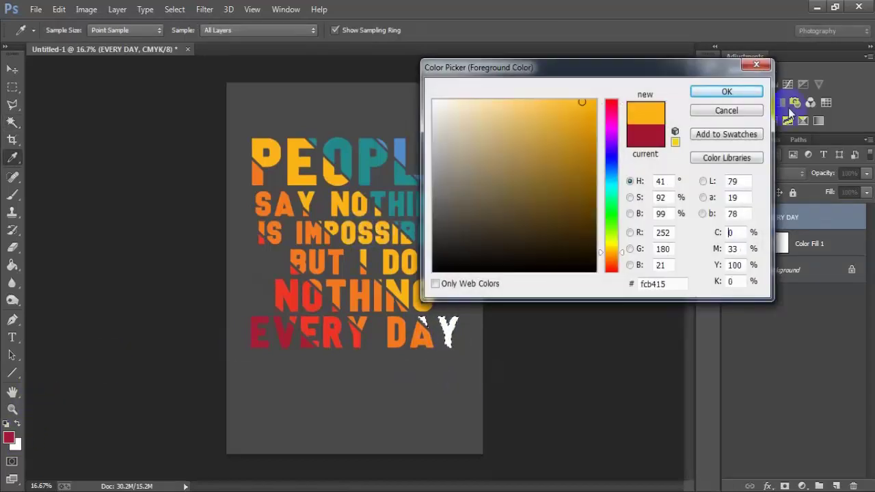
left_click(744, 91)
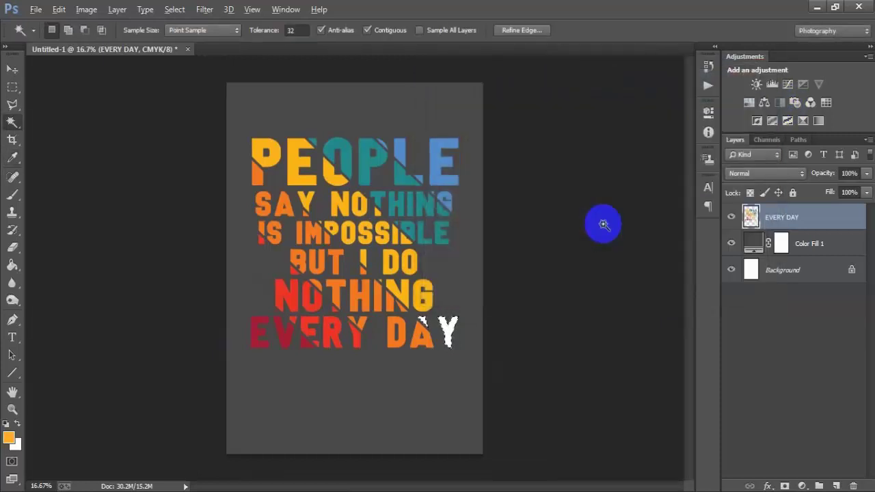
key("alt+BackSpace")
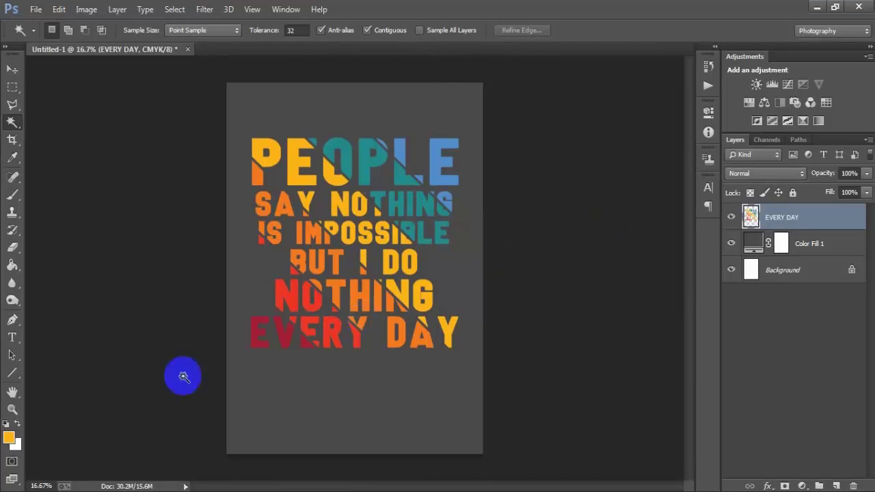
Reset colours to black and white and hide the Background and Color Fill 1 layers
left_click(5, 425)
left_click(12, 69)
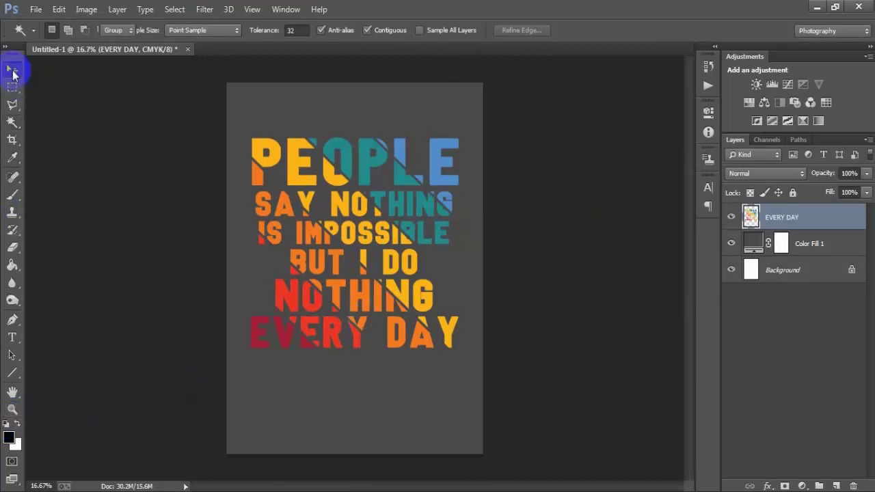
key("ctrl+minus")
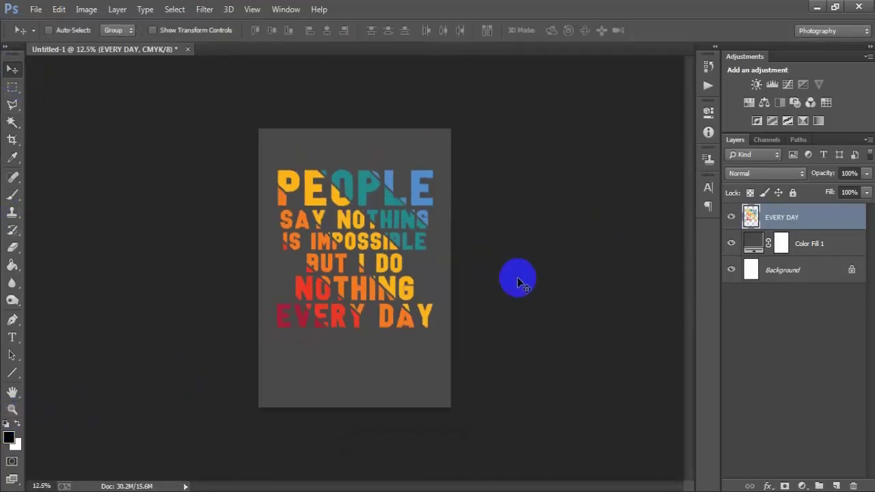
key("ctrl+minus")
key("ctrl+plus")
key("ctrl+plus")
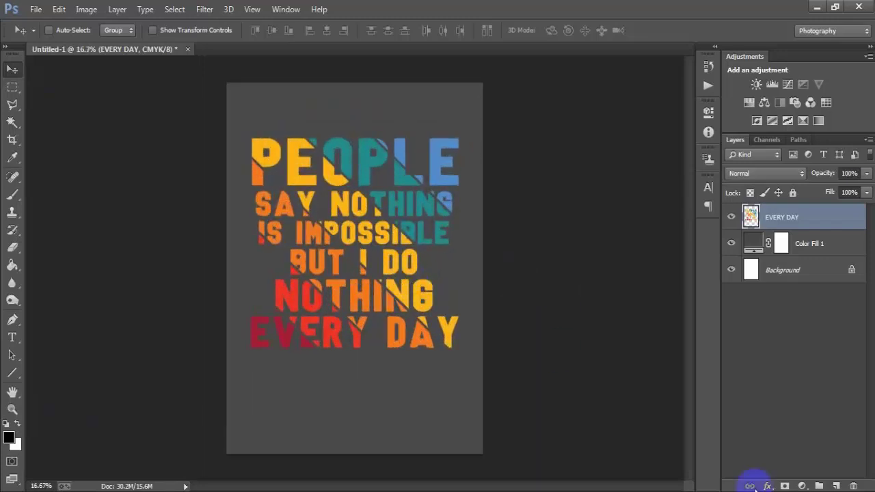
left_click(732, 271)
left_click(732, 243)
Save for Web as a transparent PNG-24 named 'shirt45' on the Desktop
key("shift+ctrl+alt+s")
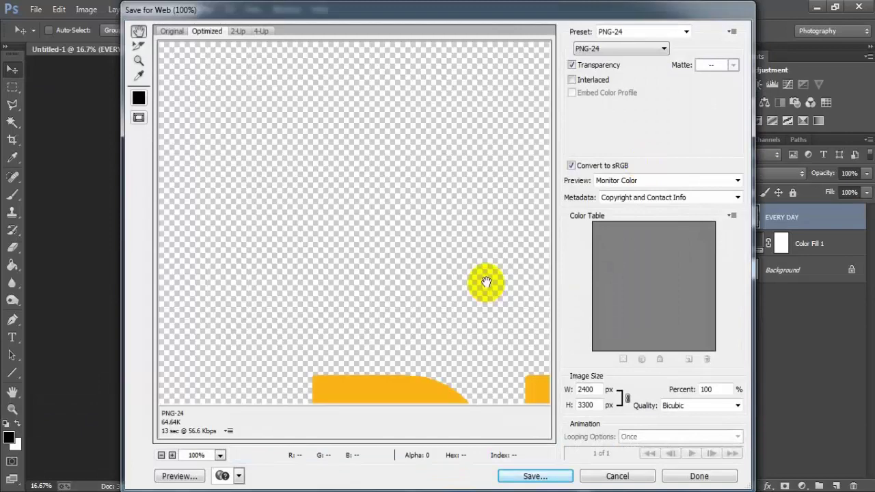
left_click_drag(449, 289, 430, 293)
left_click_drag(504, 293, 435, 234)
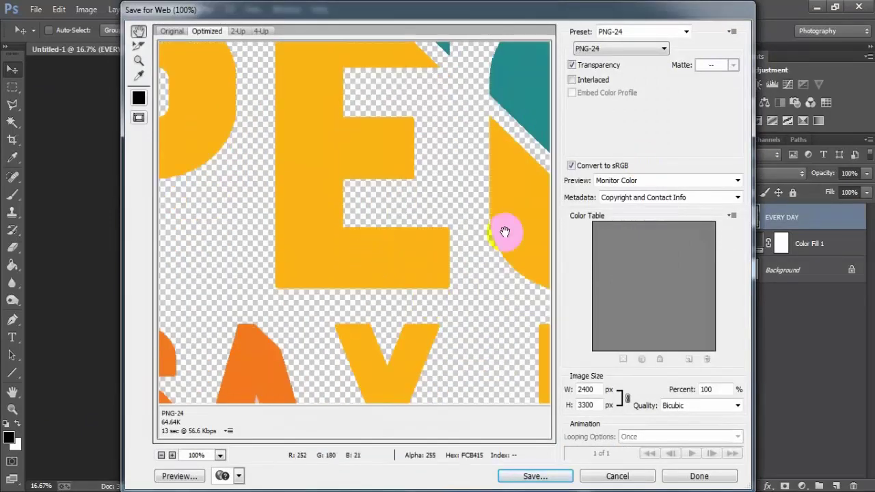
left_click_drag(503, 234, 423, 267)
left_click(596, 49)
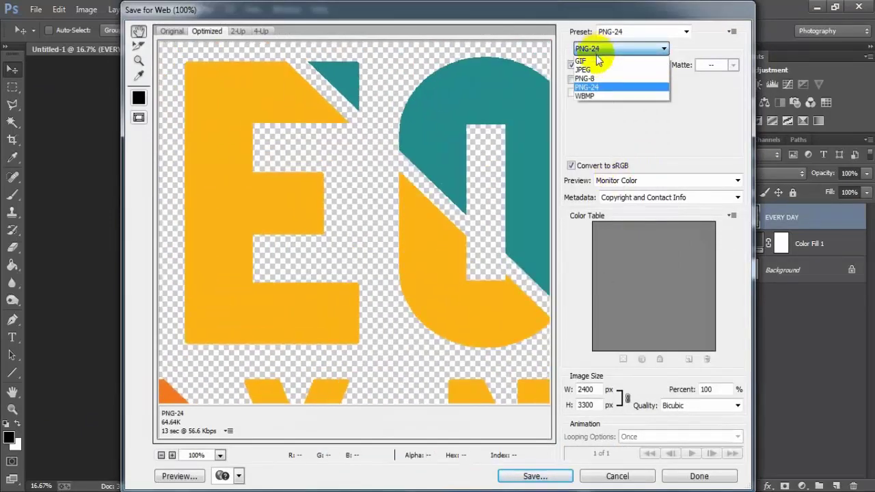
left_click(642, 88)
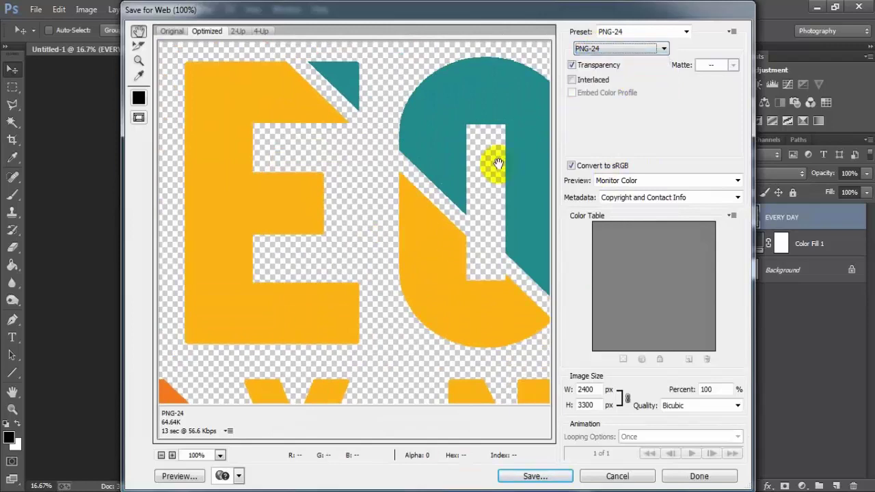
left_click(537, 476)
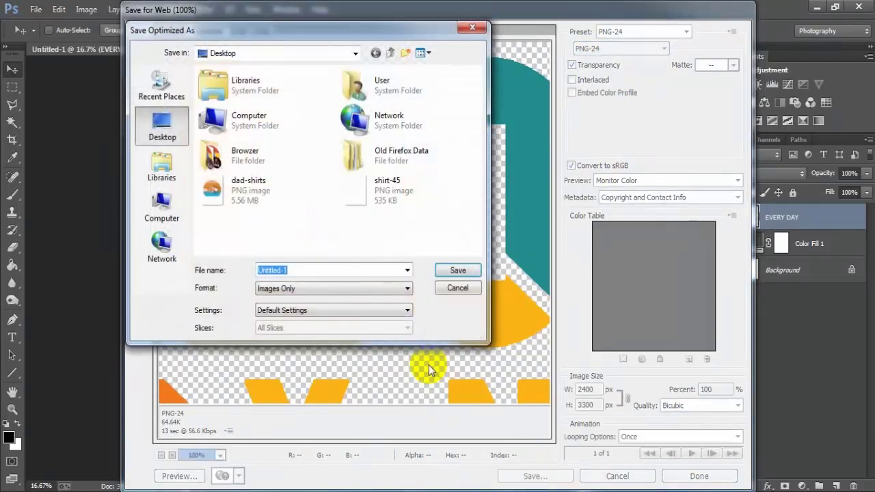
type("shirt")
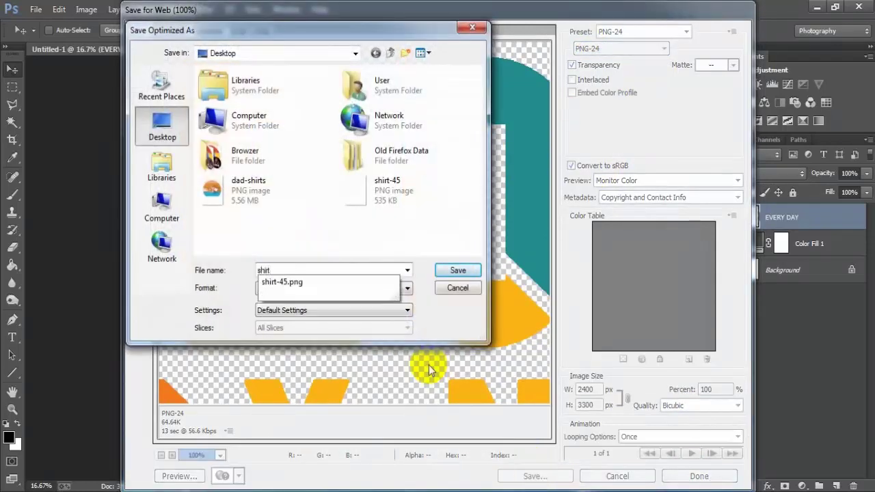
type("45555")
key("Return")
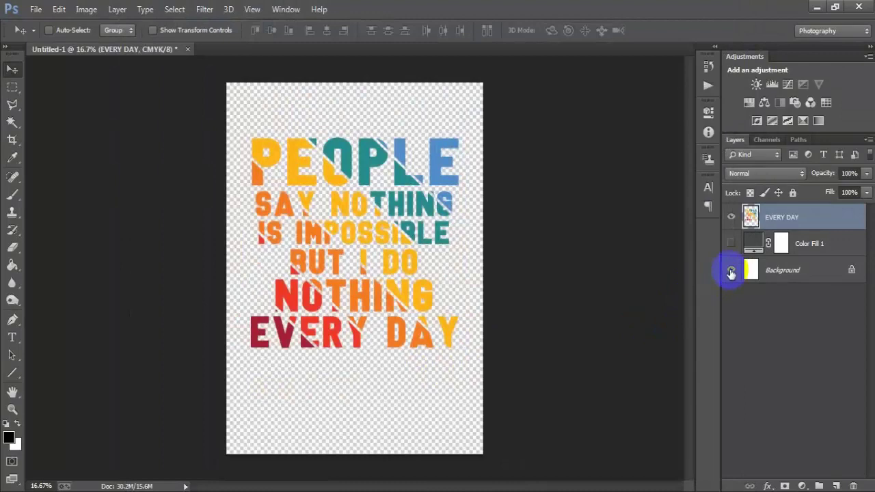
Show Background and Color Fill 1 again and set the fill colour to near-black #000e11
left_click(730, 270)
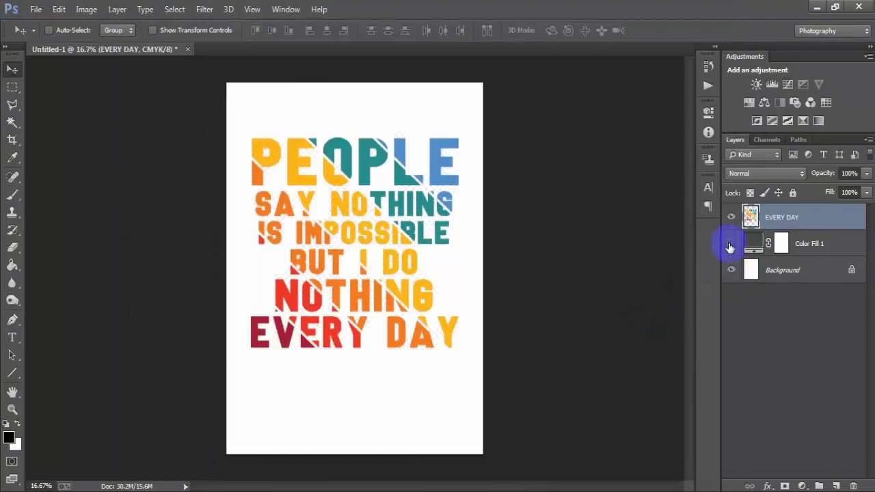
left_click(731, 244)
double_click(752, 244)
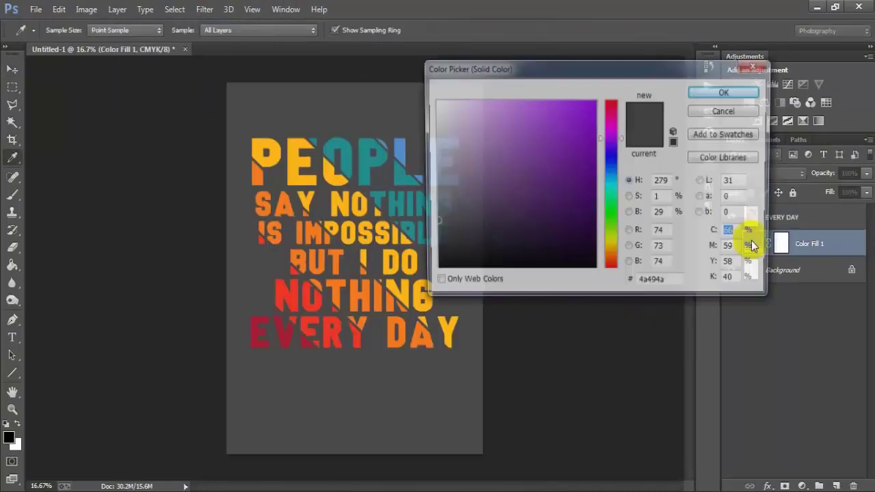
left_click_drag(585, 235, 397, 283)
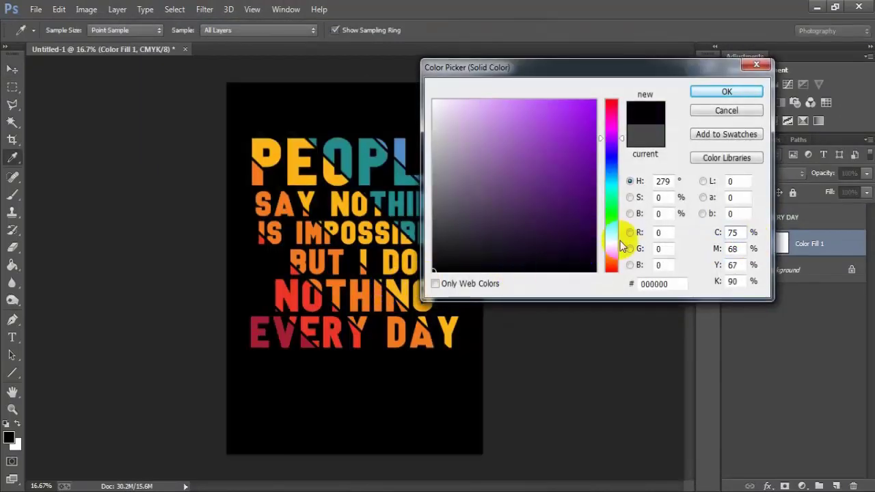
left_click(610, 182)
left_click_drag(608, 68, 675, 72)
left_click_drag(641, 136, 613, 155)
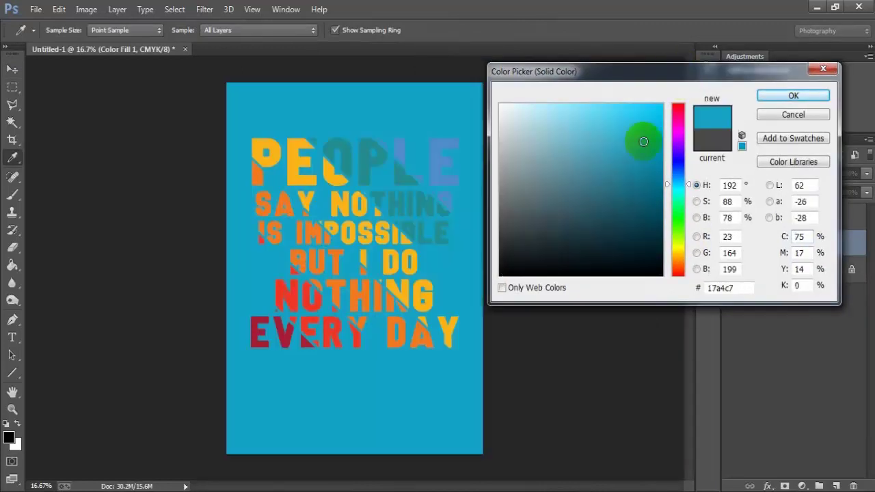
left_click_drag(617, 200, 666, 270)
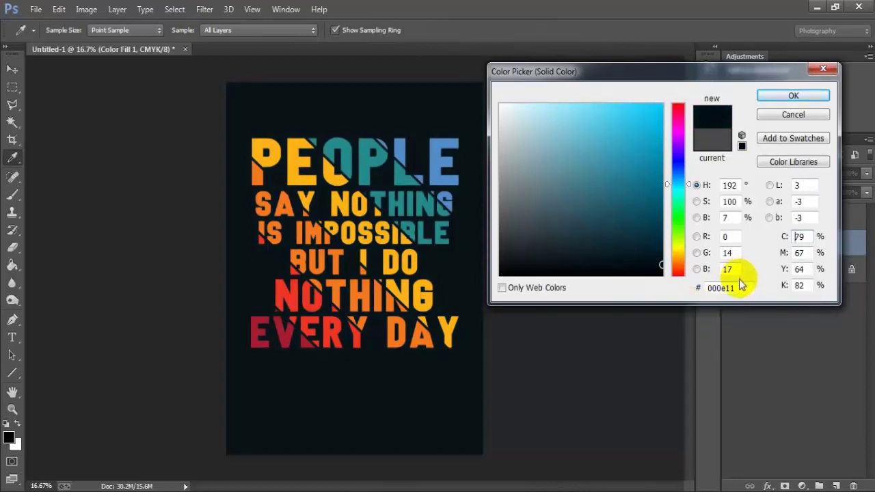
left_click_drag(740, 288, 660, 294)
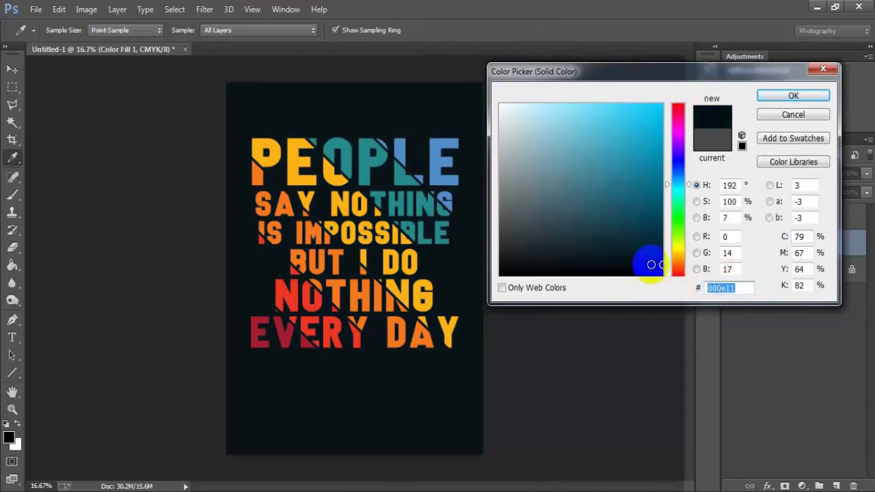
left_click(732, 288)
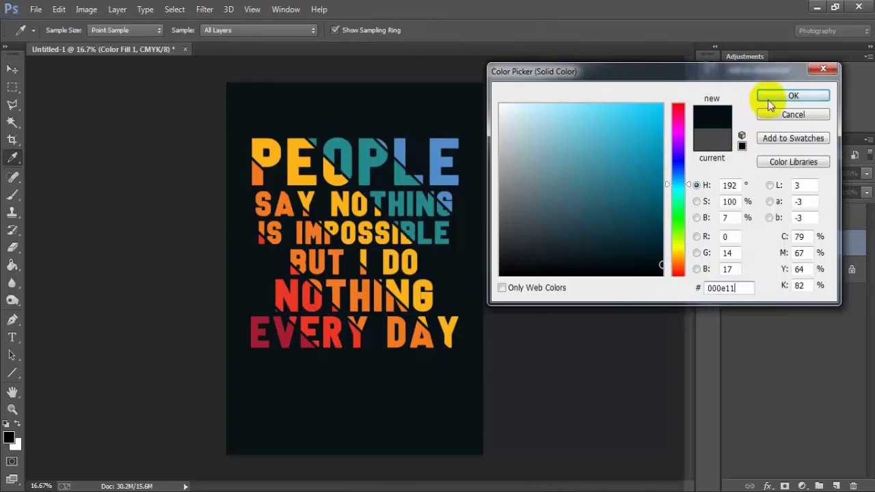
left_click(770, 104)
key("v")
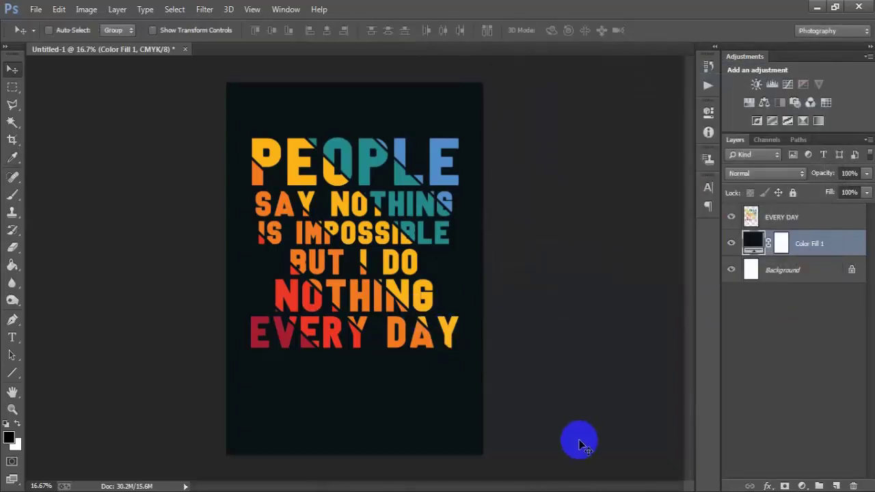